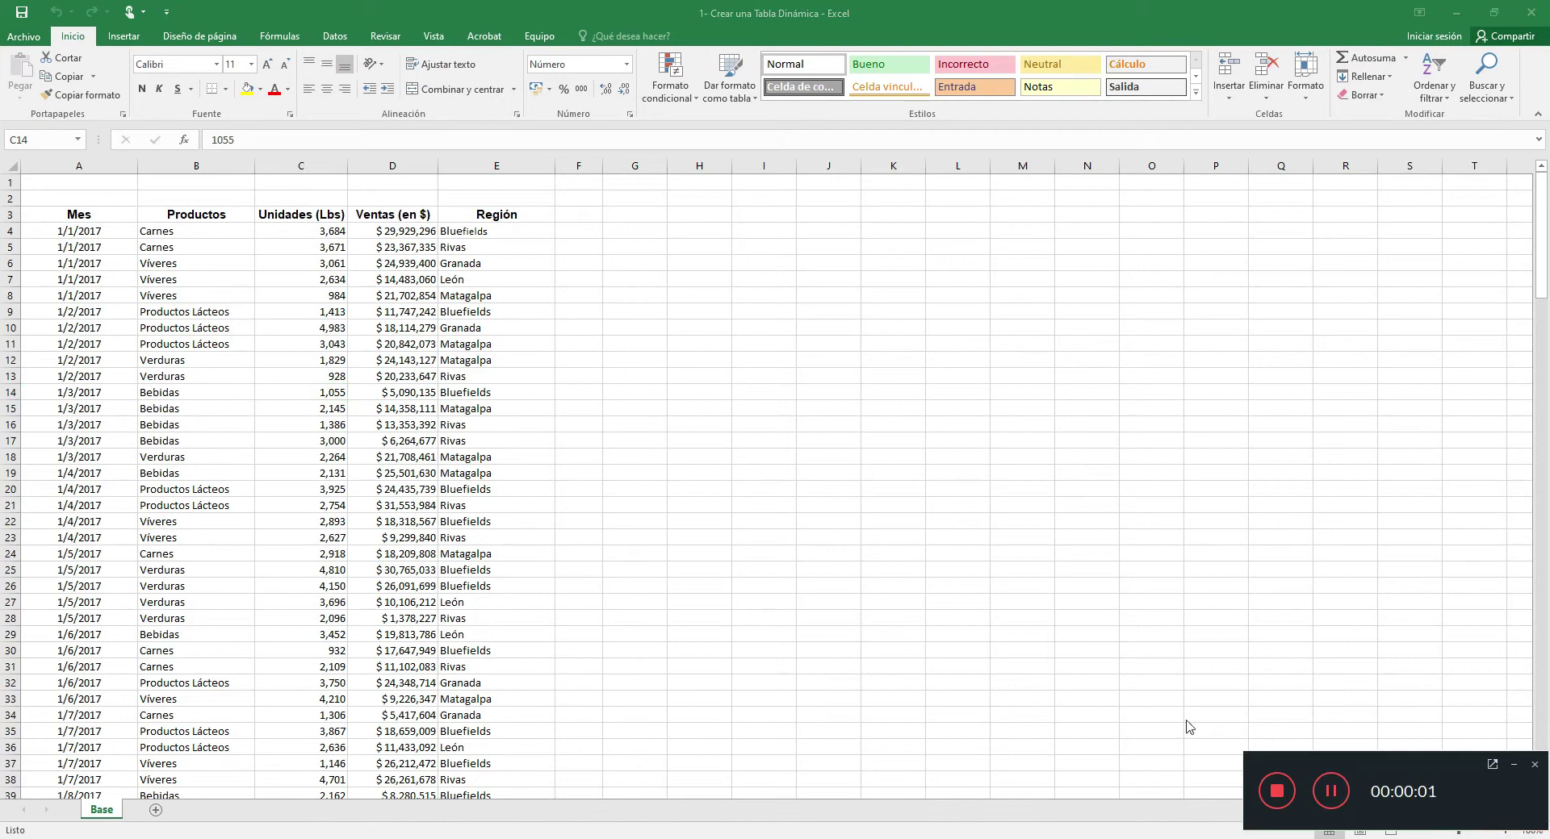
{"action": "left_click", "coordinate": [1515, 765]}
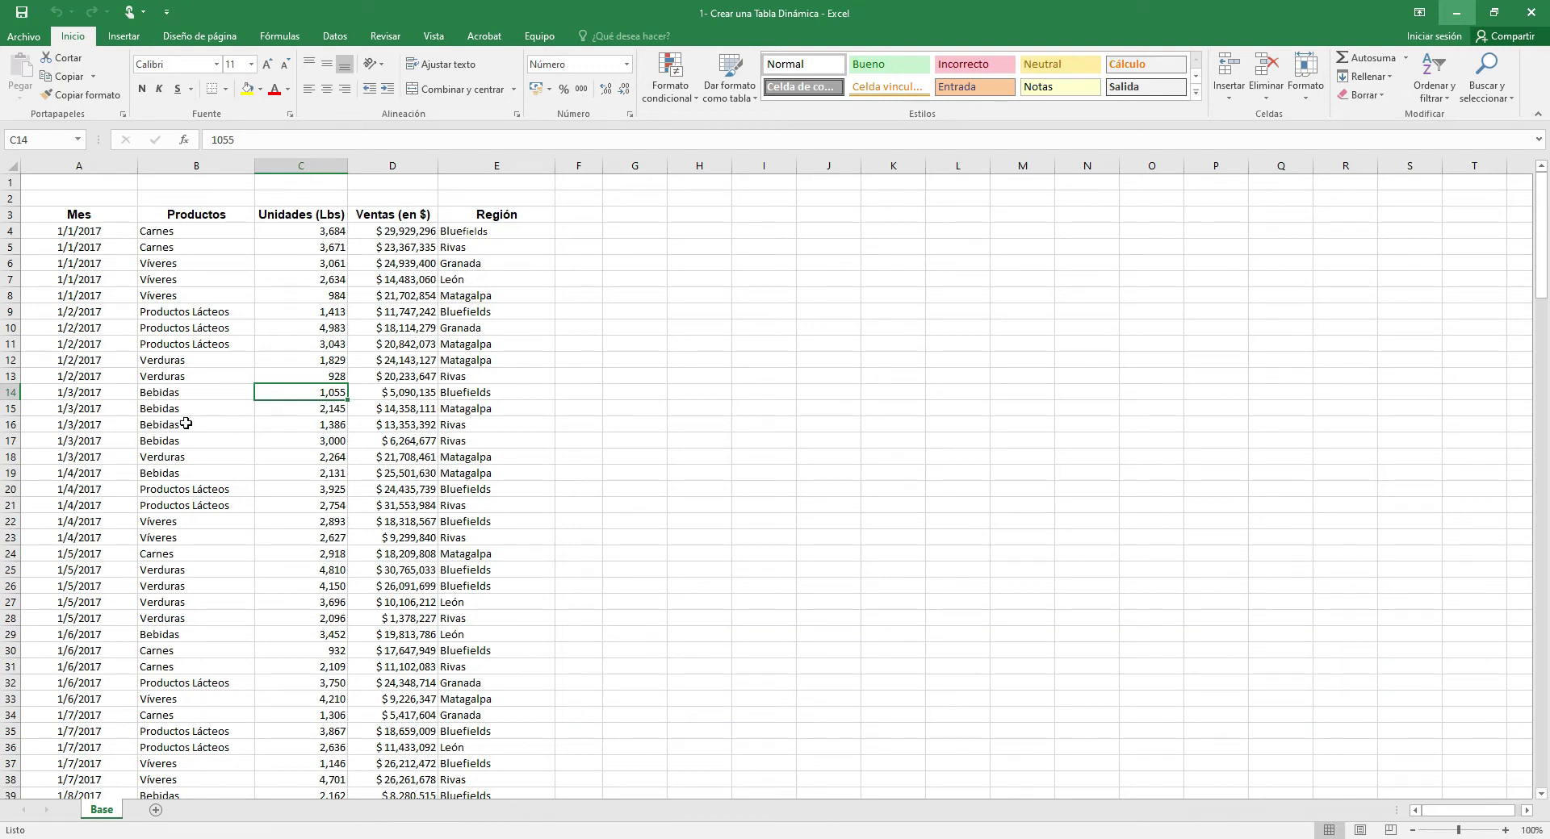
{"action": "scroll", "coordinate": [185, 423], "scroll_direction": "down", "scroll_amount": 12}
{"action": "scroll", "coordinate": [186, 423], "scroll_direction": "up", "scroll_amount": 12}
Insert a pivot table on a new worksheet, using the range Base!$A$3:$E$184 as its source
{"action": "left_click", "coordinate": [126, 38]}
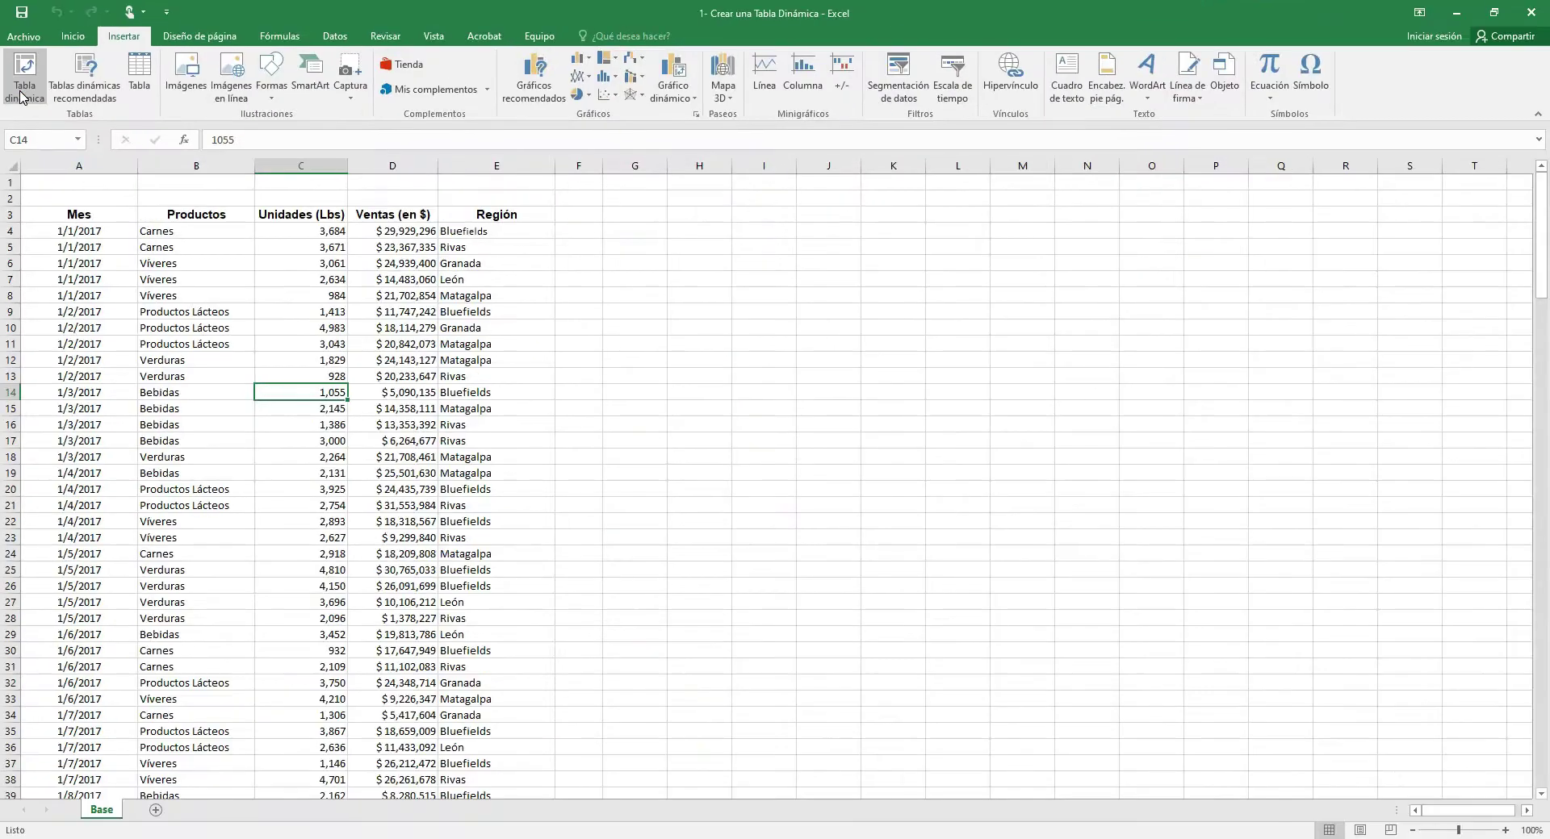
{"action": "left_click", "coordinate": [48, 149]}
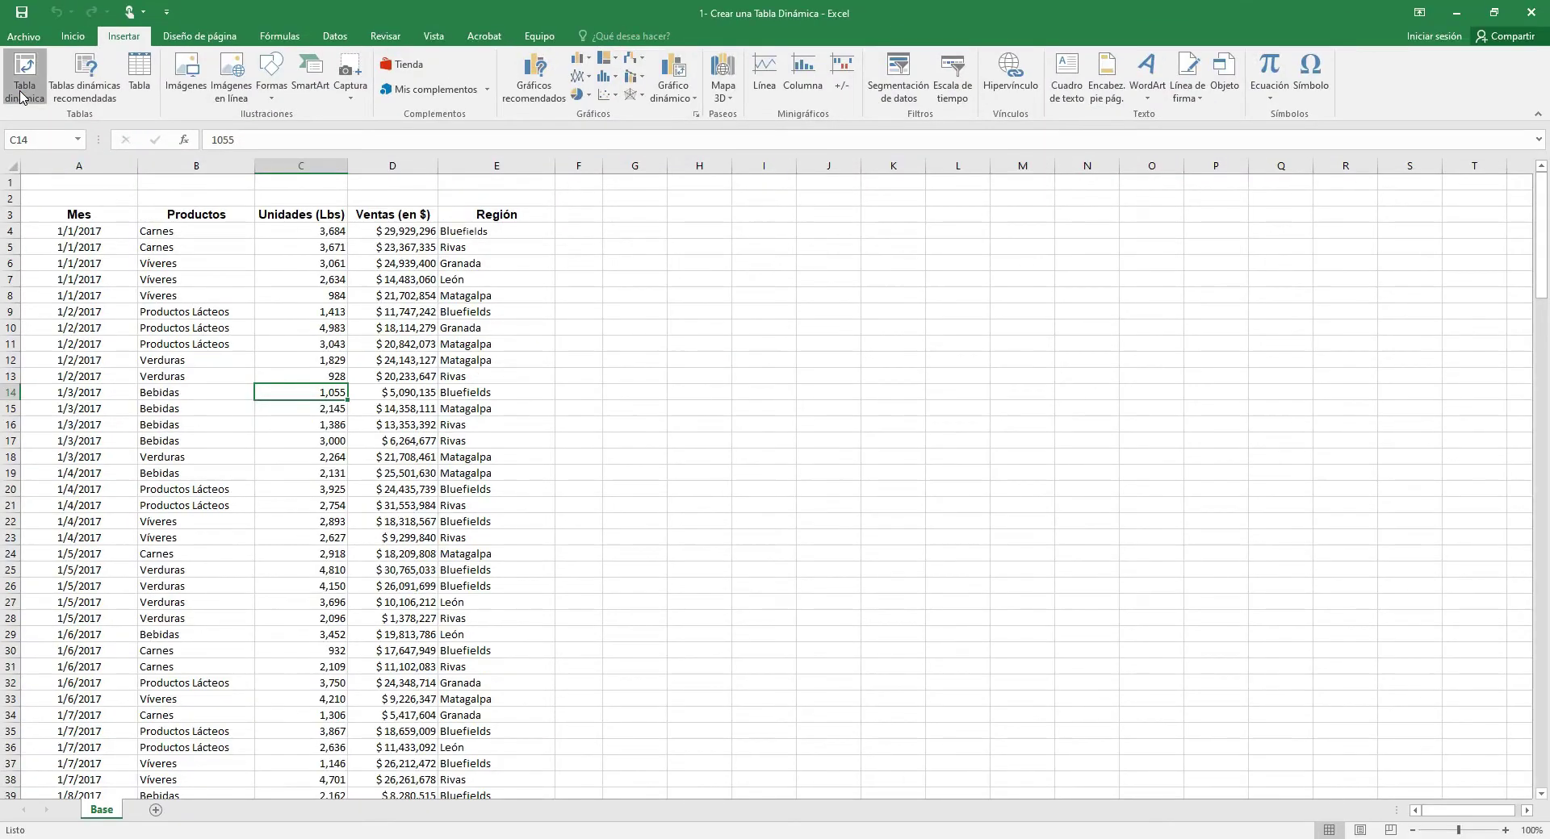
{"action": "left_click_drag", "start_coordinate": [609, 166], "coordinate": [761, 240]}
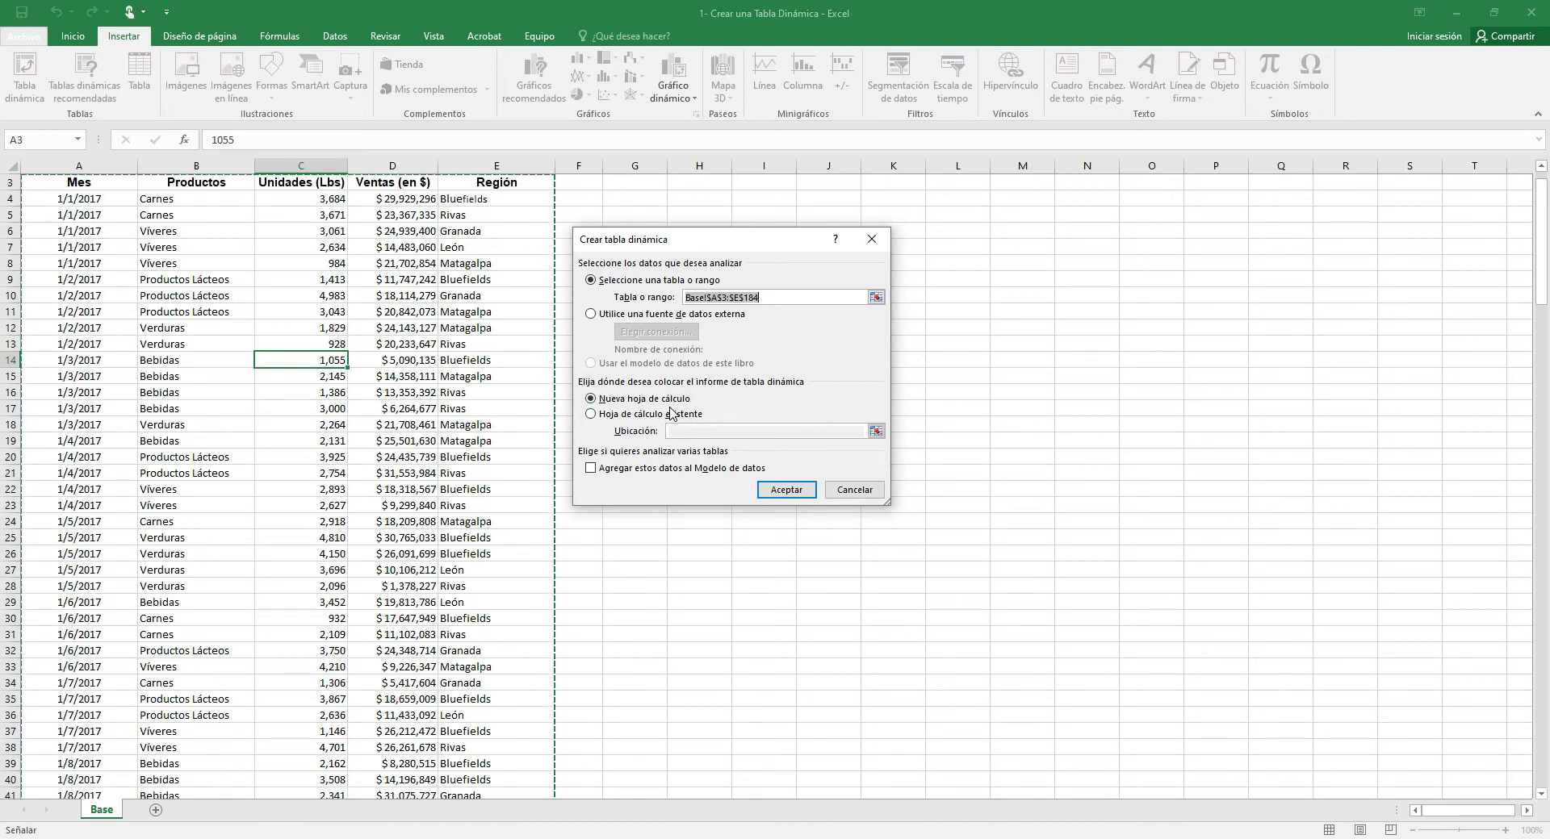
{"action": "left_click", "coordinate": [864, 297]}
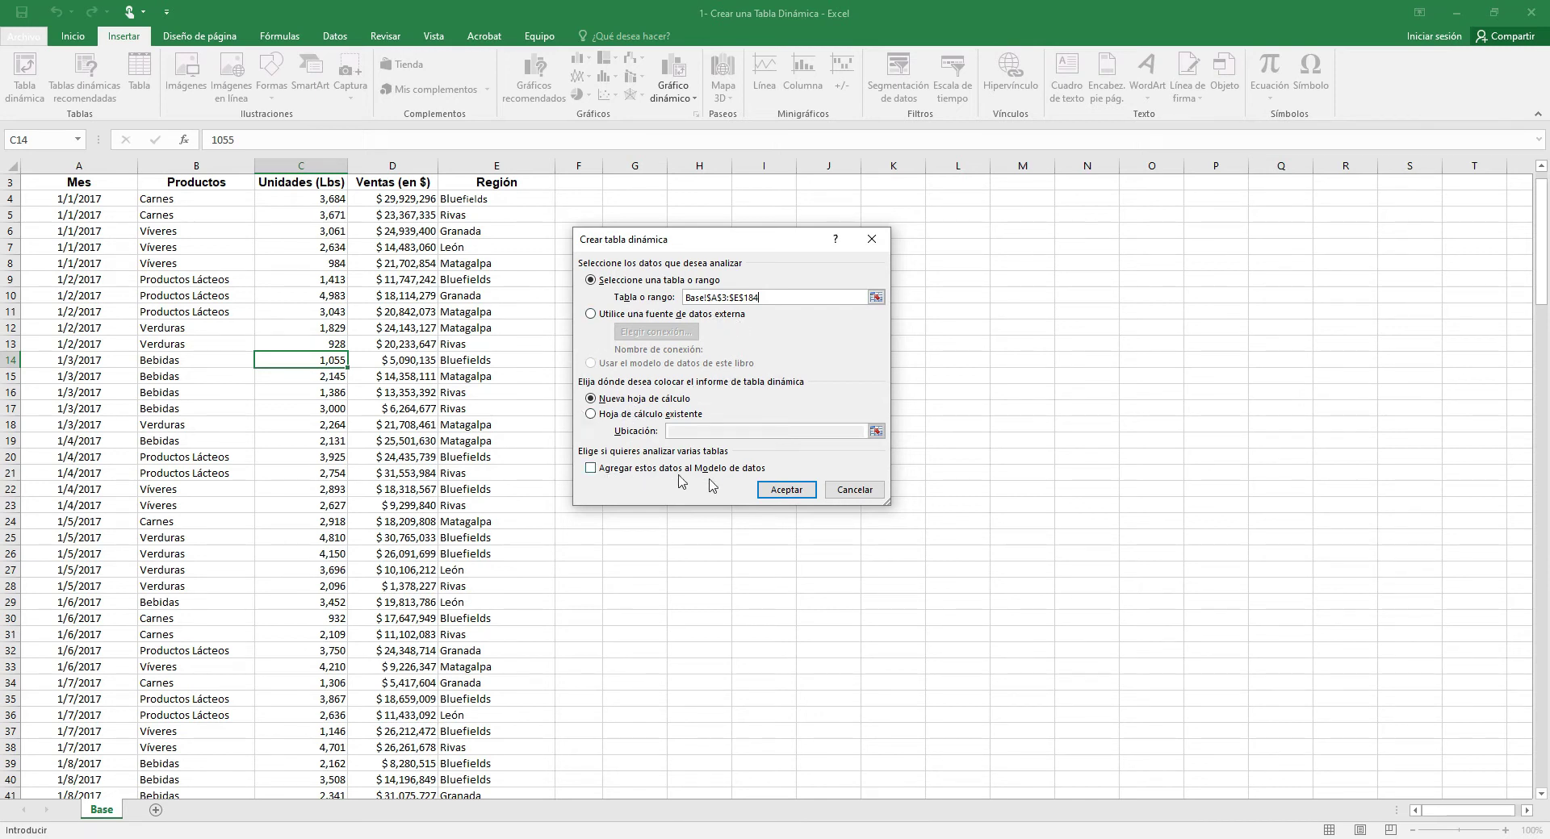
{"action": "left_click", "coordinate": [797, 490]}
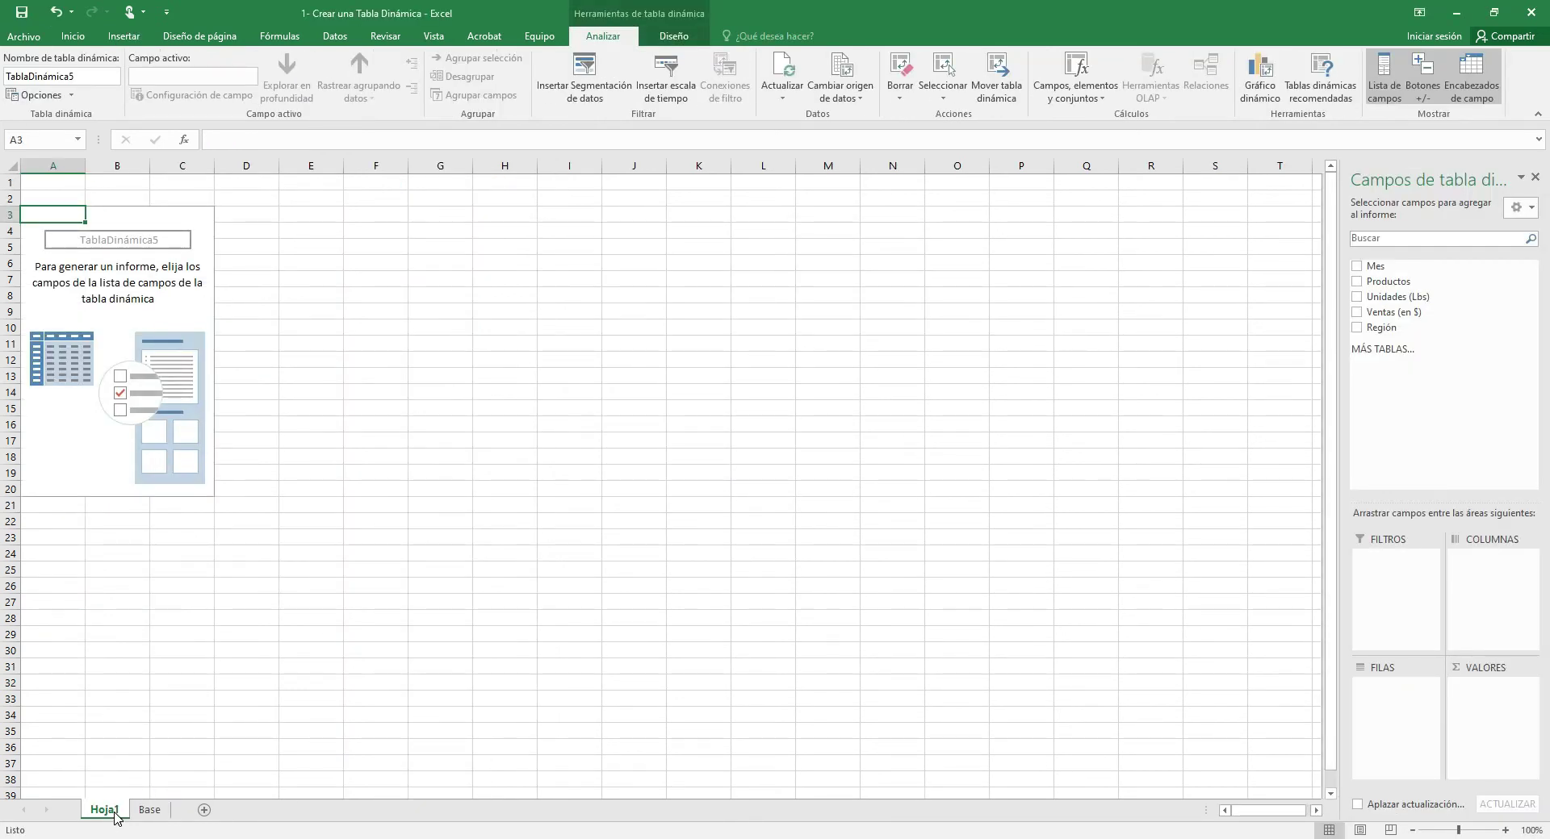
Examine the analysis and design tools offered for the empty pivot table, and check its source data on the Base sheet
{"action": "left_click", "coordinate": [140, 341]}
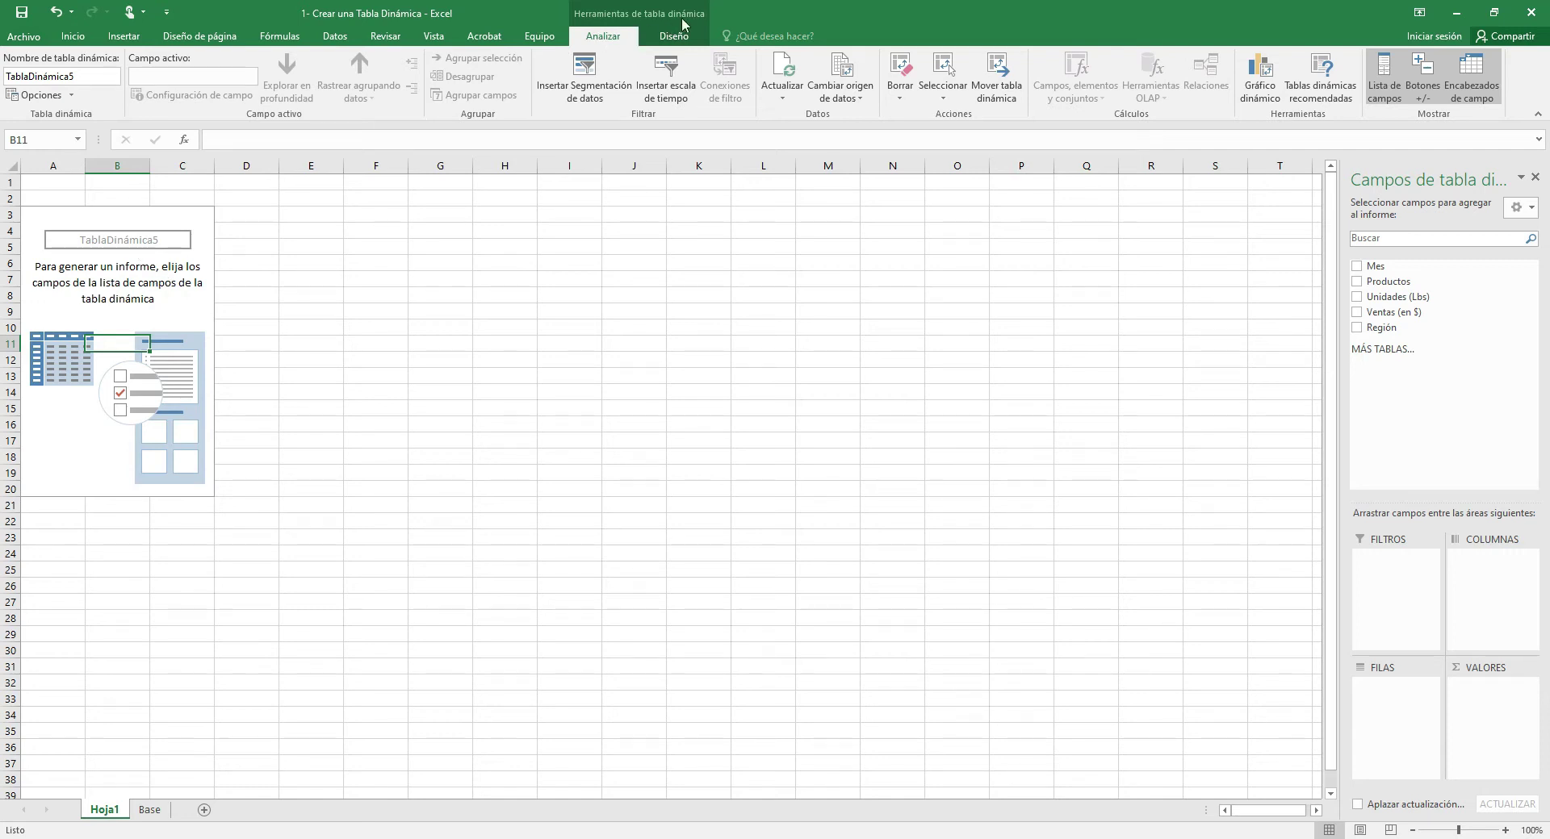
{"action": "left_click", "coordinate": [672, 37]}
{"action": "left_click", "coordinate": [603, 35]}
{"action": "left_click", "coordinate": [668, 36]}
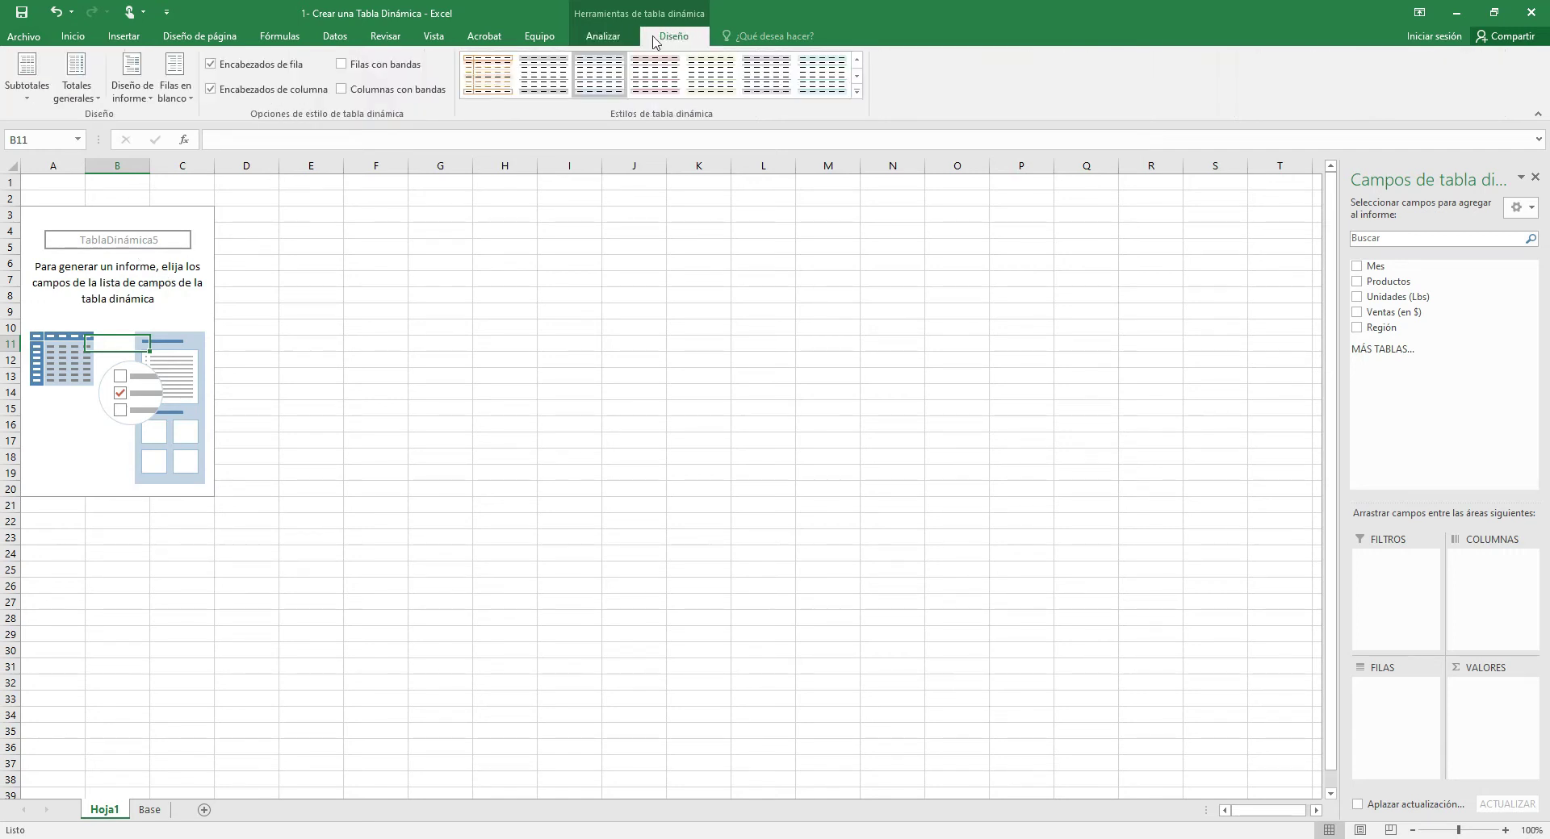
{"action": "left_click", "coordinate": [124, 273]}
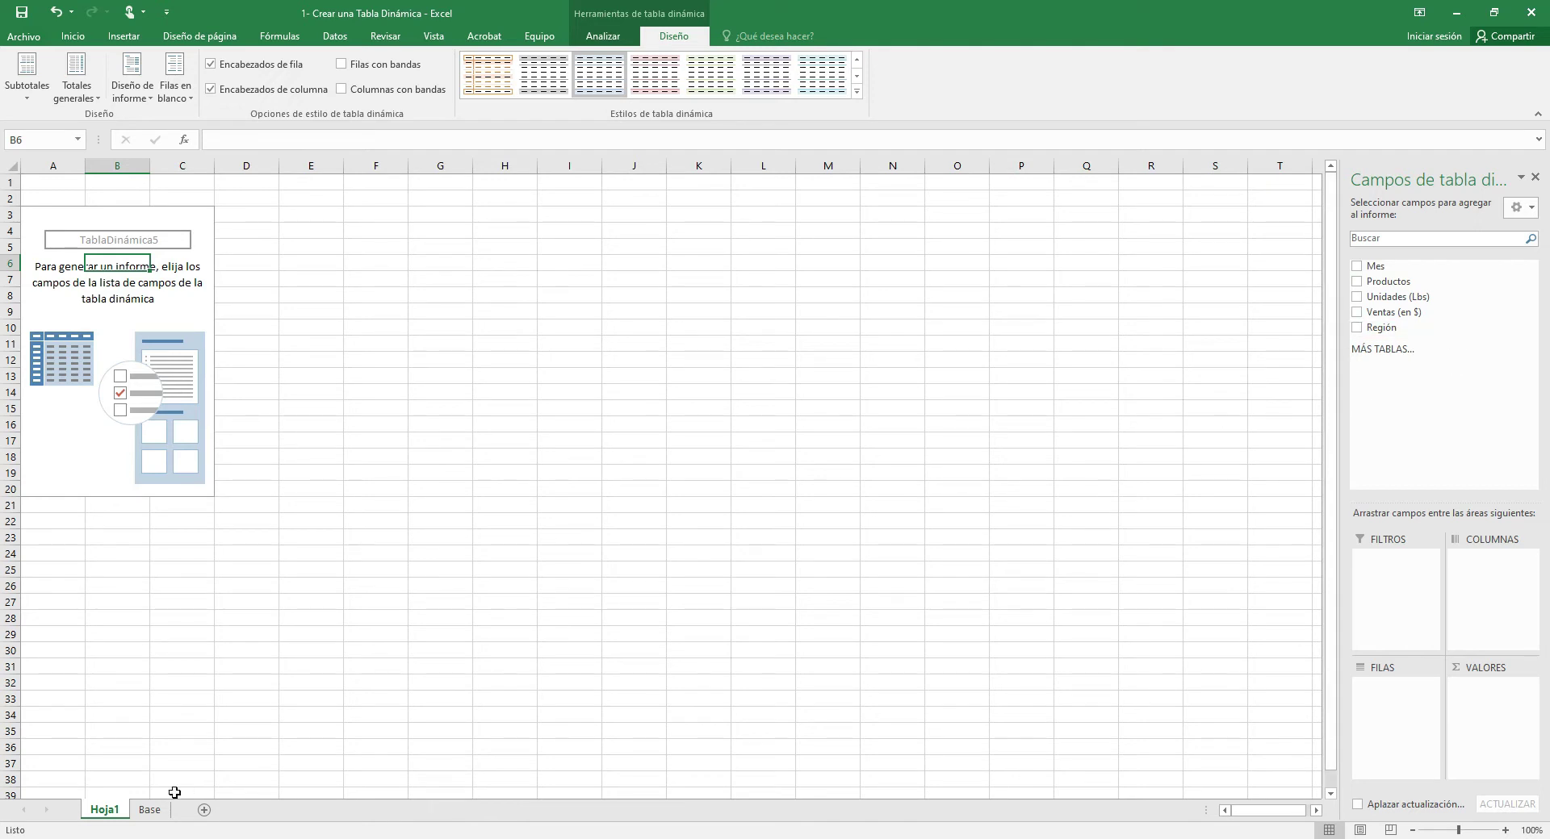
{"action": "left_click", "coordinate": [146, 812]}
{"action": "left_click", "coordinate": [123, 814]}
{"action": "left_click", "coordinate": [58, 261]}
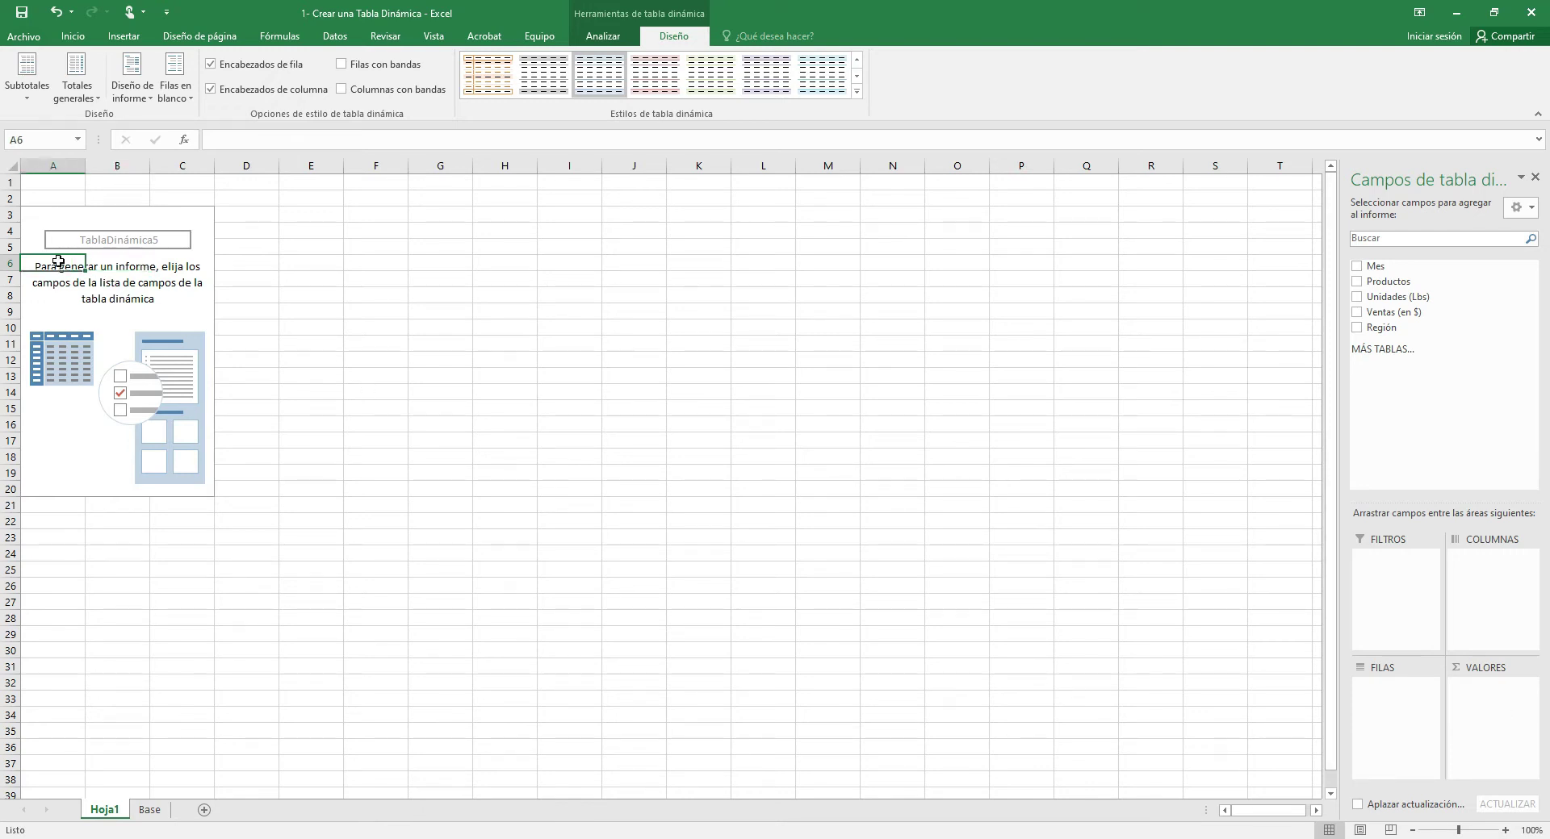
{"action": "left_click", "coordinate": [599, 37]}
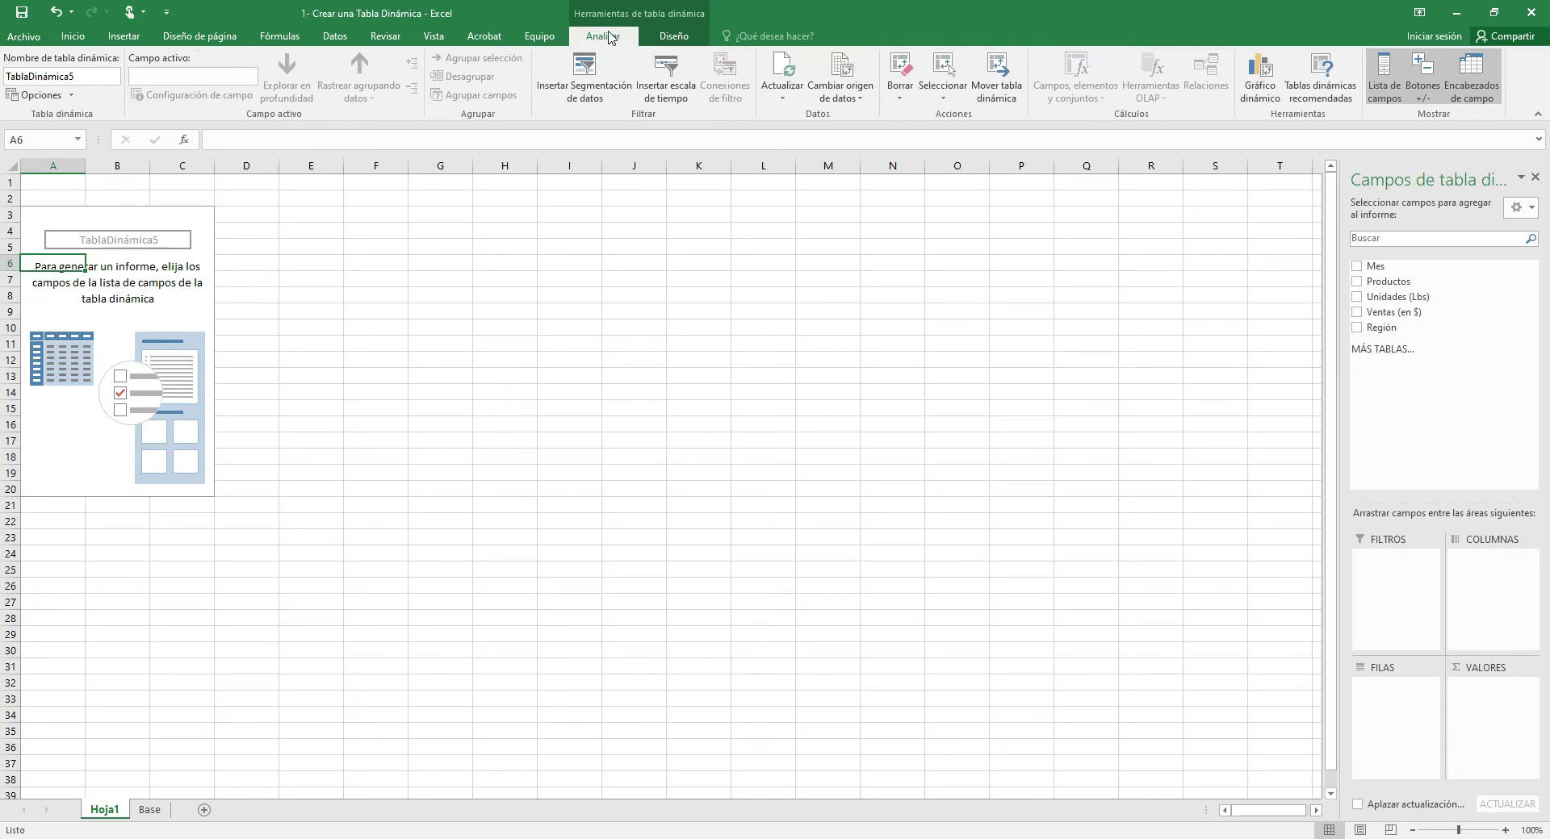
{"action": "left_click", "coordinate": [656, 37]}
{"action": "left_click", "coordinate": [606, 39]}
{"action": "left_click", "coordinate": [673, 36]}
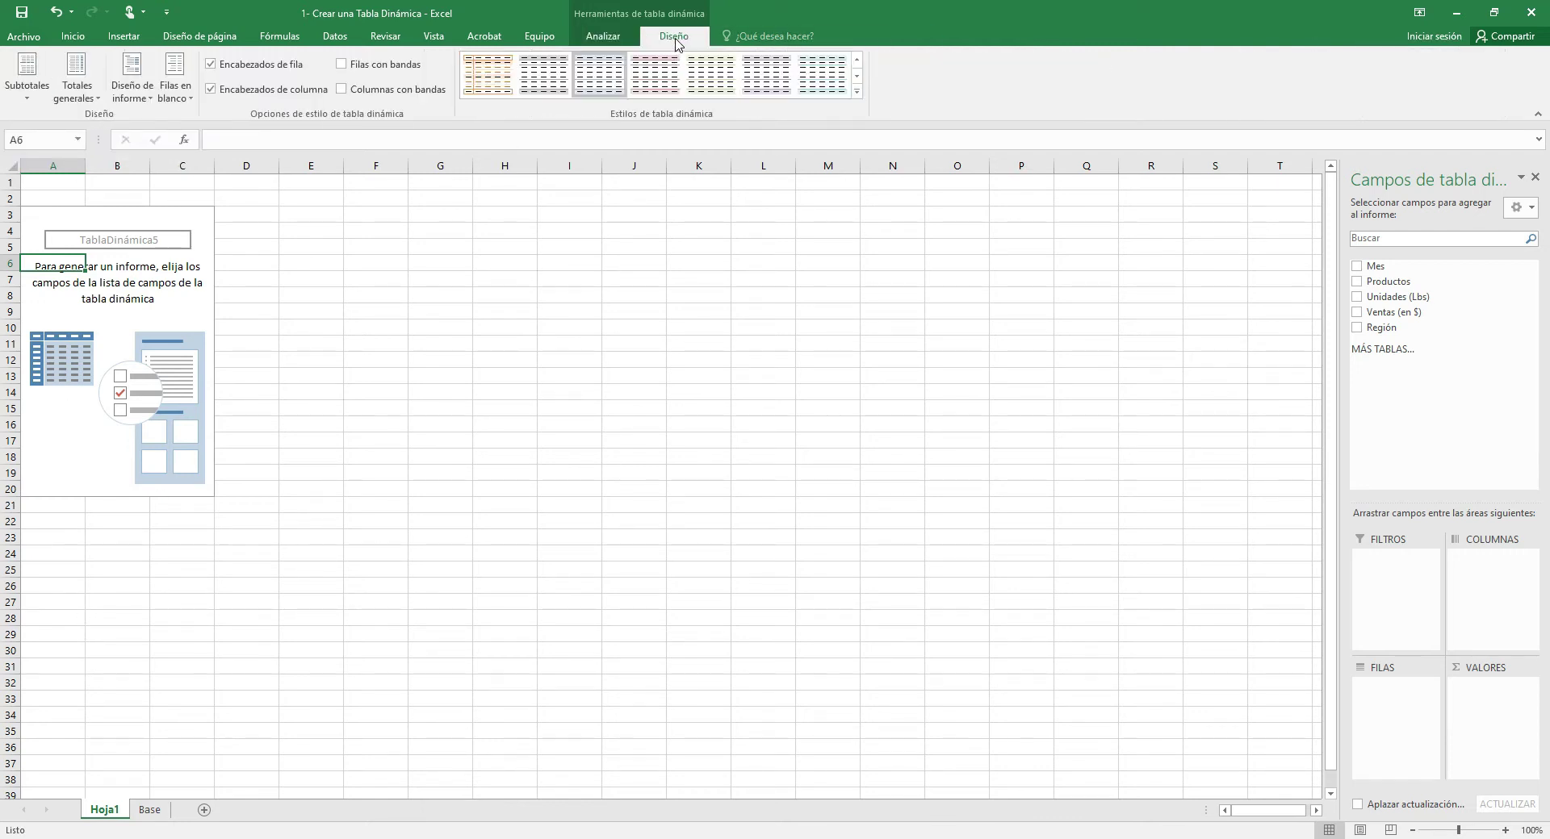
Add Productos as the rows and Ventas (en $) as the summed values of the pivot table
{"action": "left_click", "coordinate": [126, 276]}
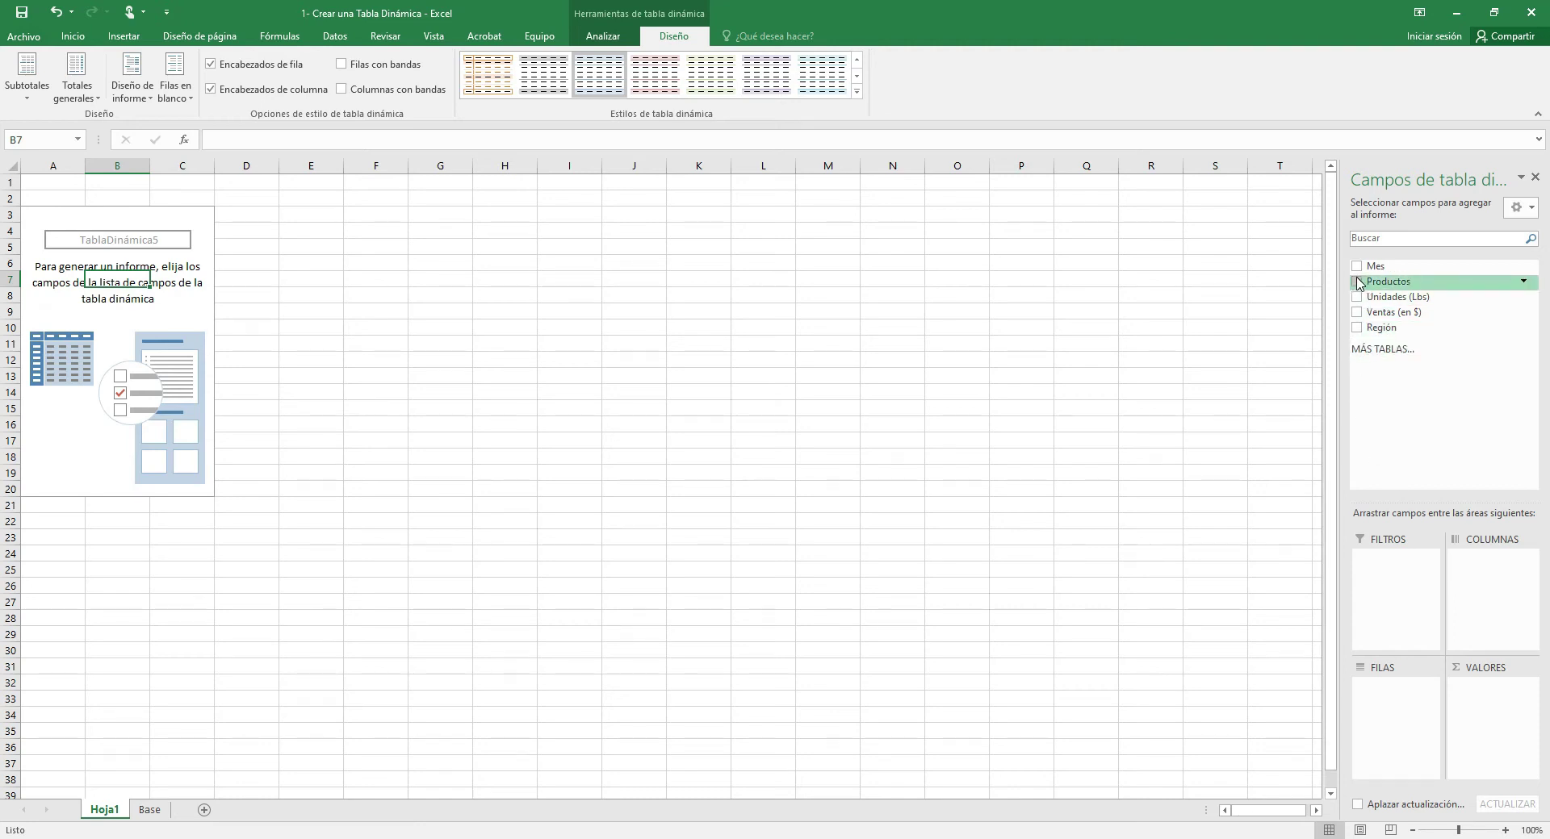
{"action": "left_click", "coordinate": [1357, 283]}
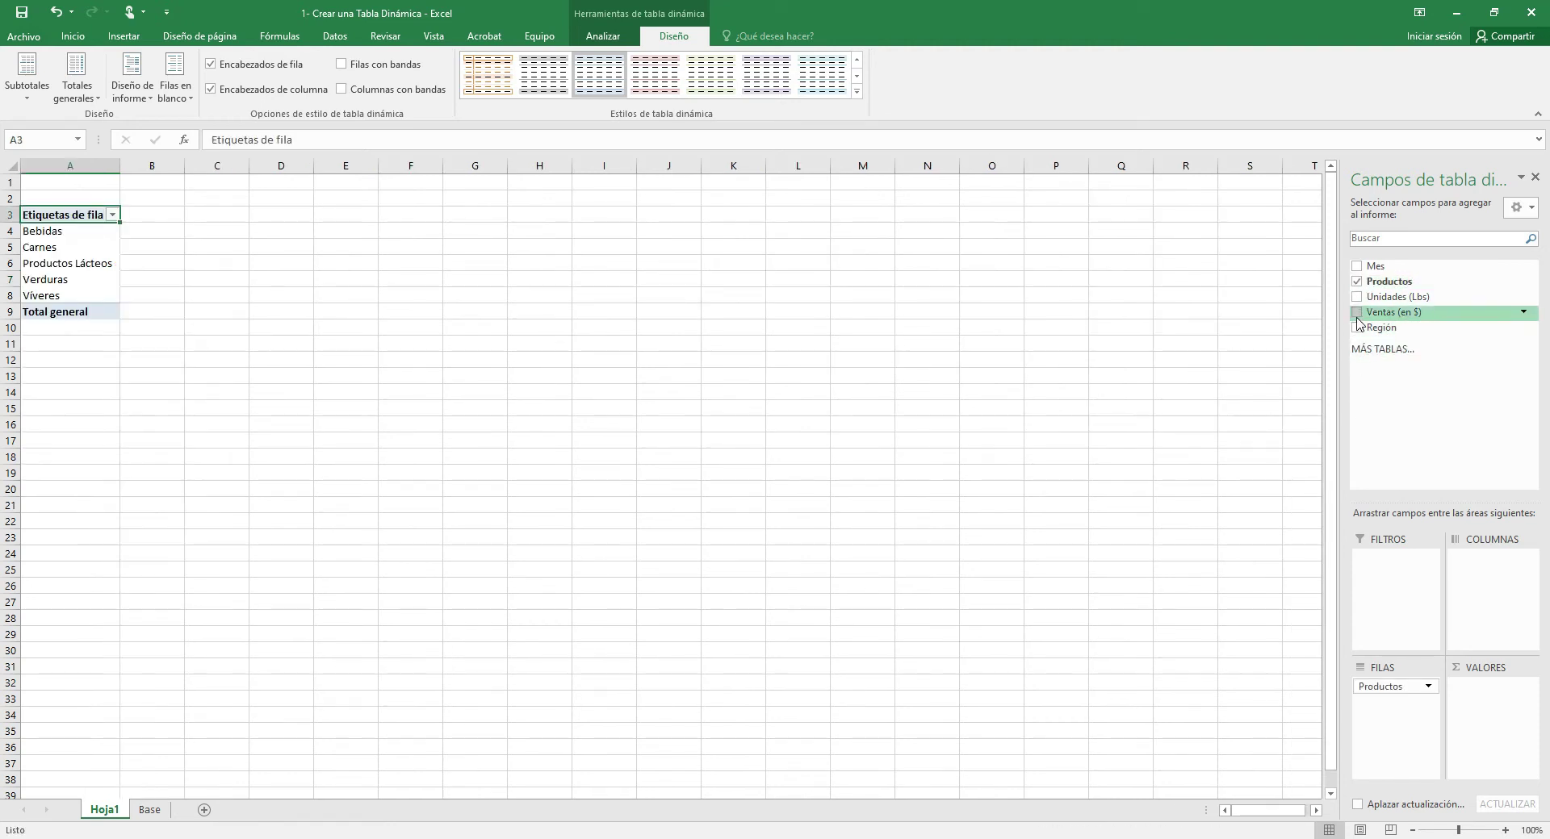
{"action": "left_click", "coordinate": [1357, 316]}
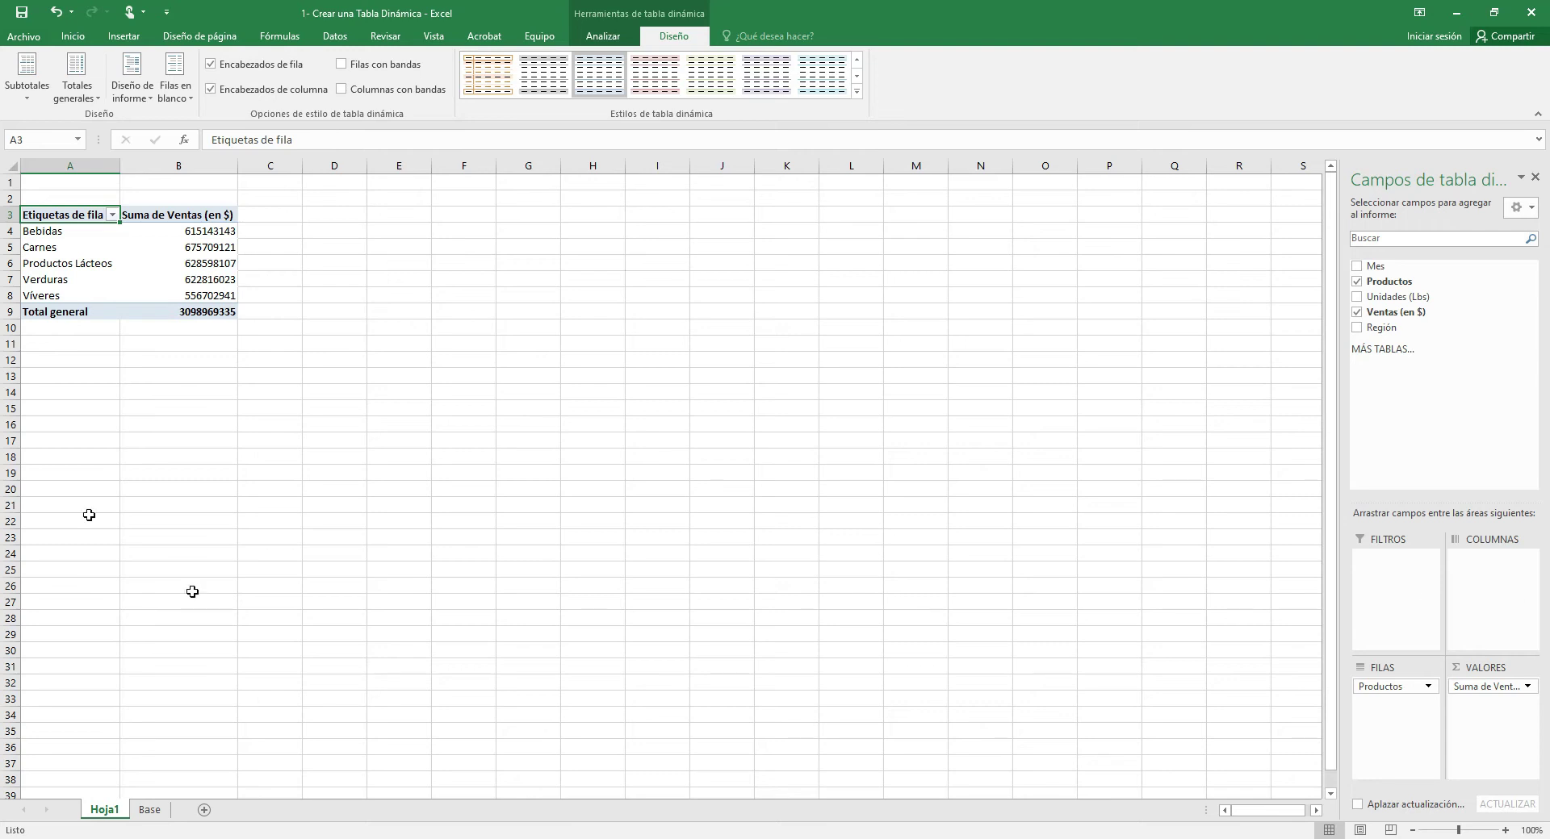
Rename the pivot table's worksheet as TD MÉTODO 1
{"action": "double_click", "coordinate": [104, 811]}
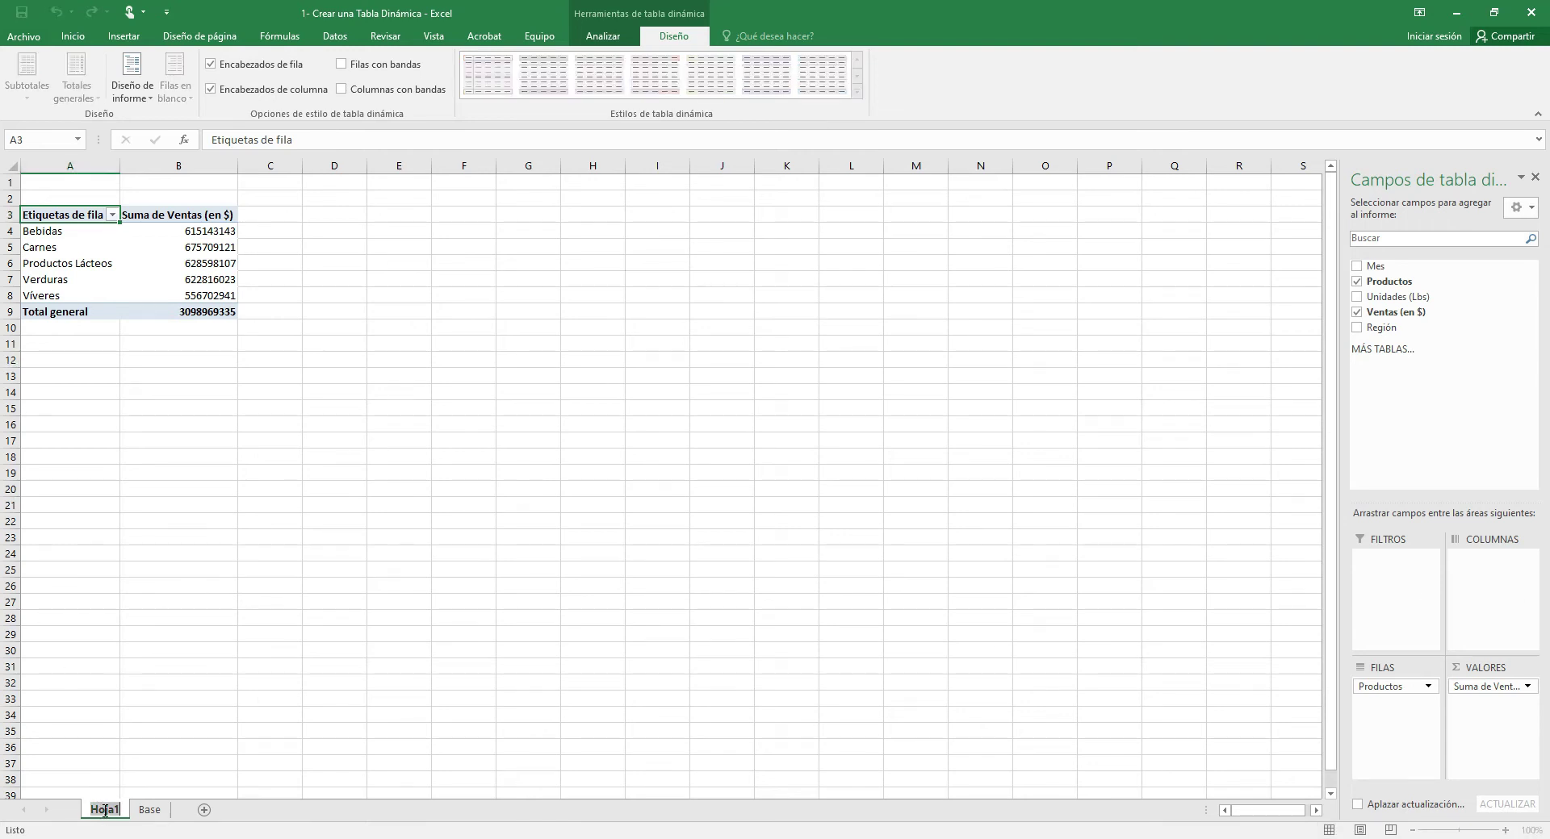
{"action": "type", "text": "TD MÉT"}
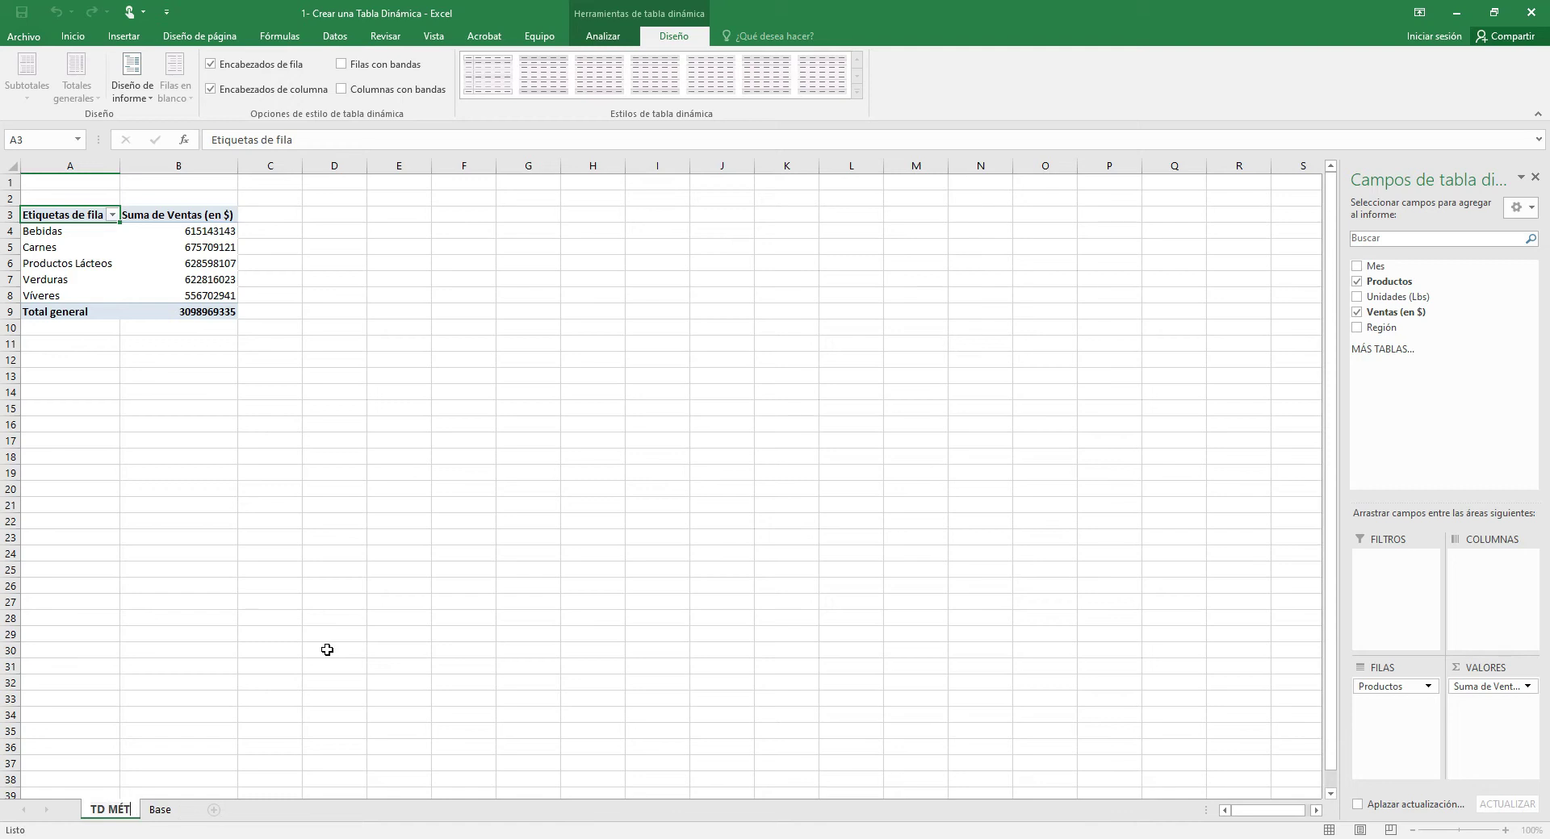
{"action": "type", "text": "ODO 1"}
{"action": "key", "text": "Return"}
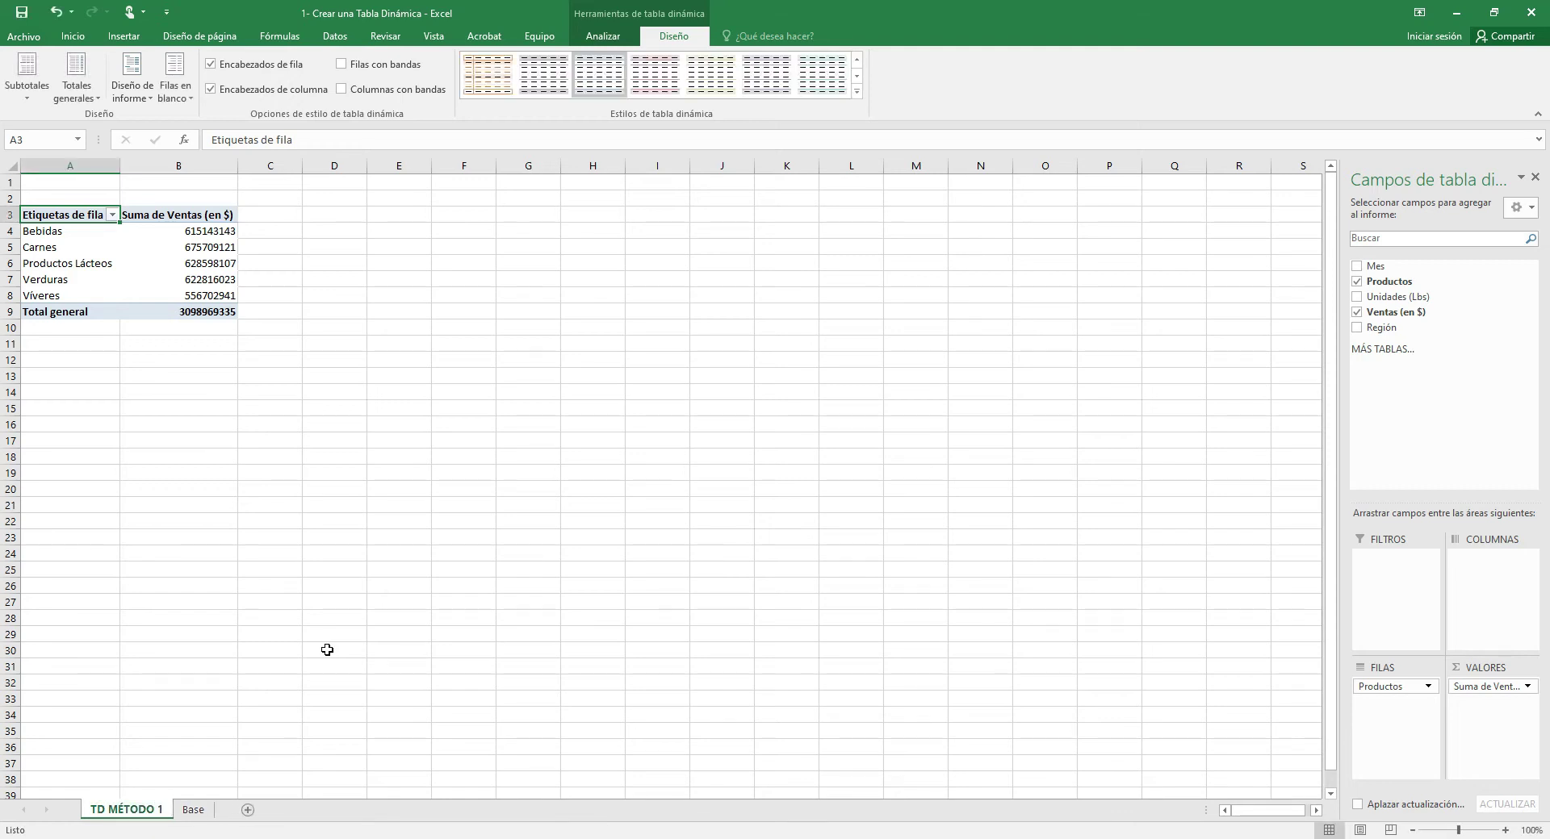
Open the recommended pivot tables for the sales data on the Base sheet
{"action": "left_click", "coordinate": [177, 265]}
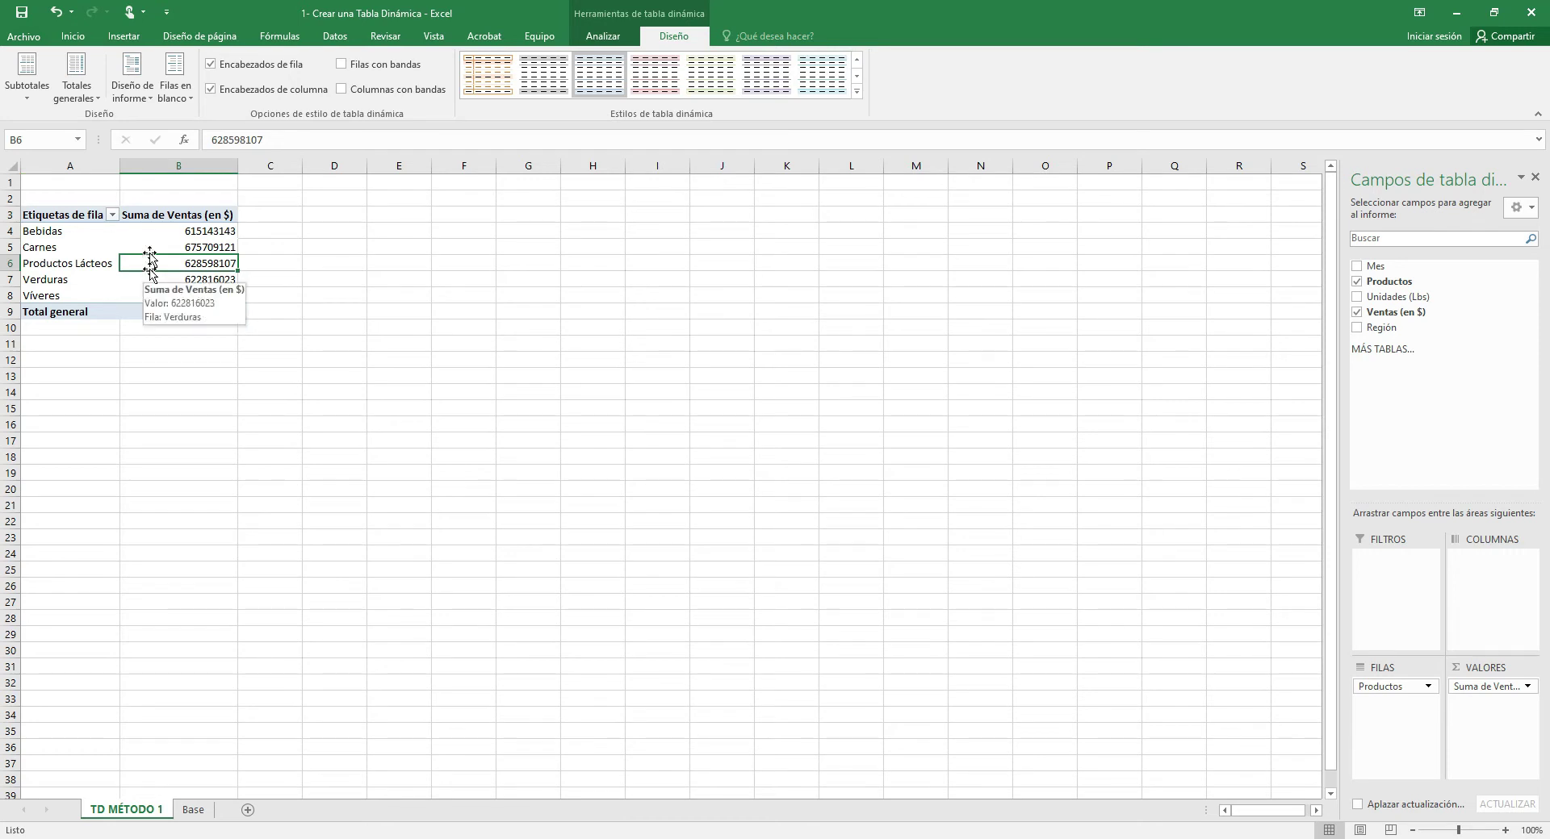
{"action": "left_click", "coordinate": [192, 809]}
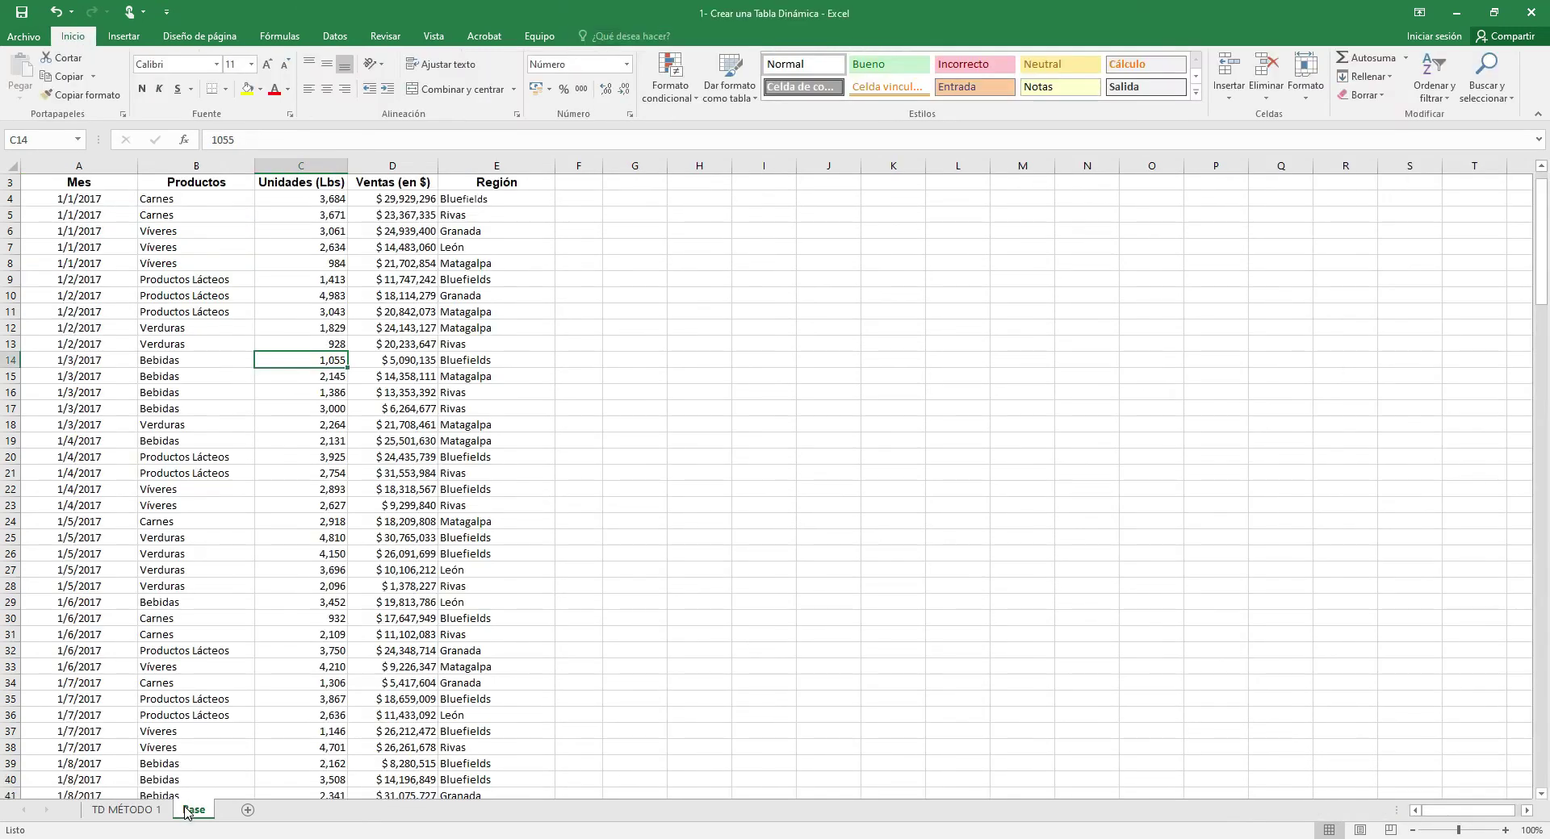
{"action": "scroll", "coordinate": [372, 353], "scroll_direction": "up", "scroll_amount": 1}
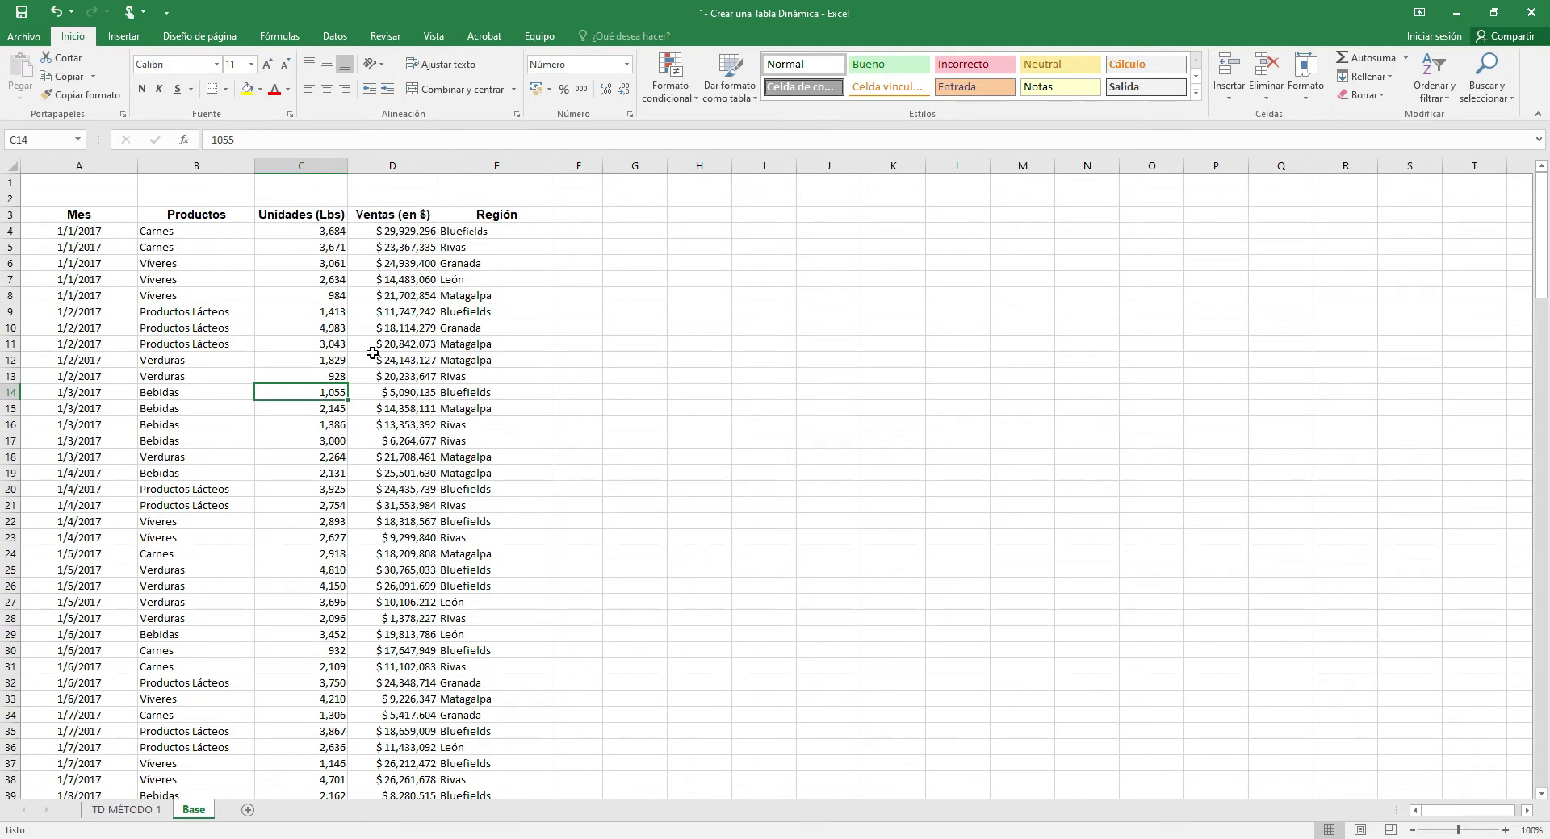
{"action": "left_click", "coordinate": [340, 324]}
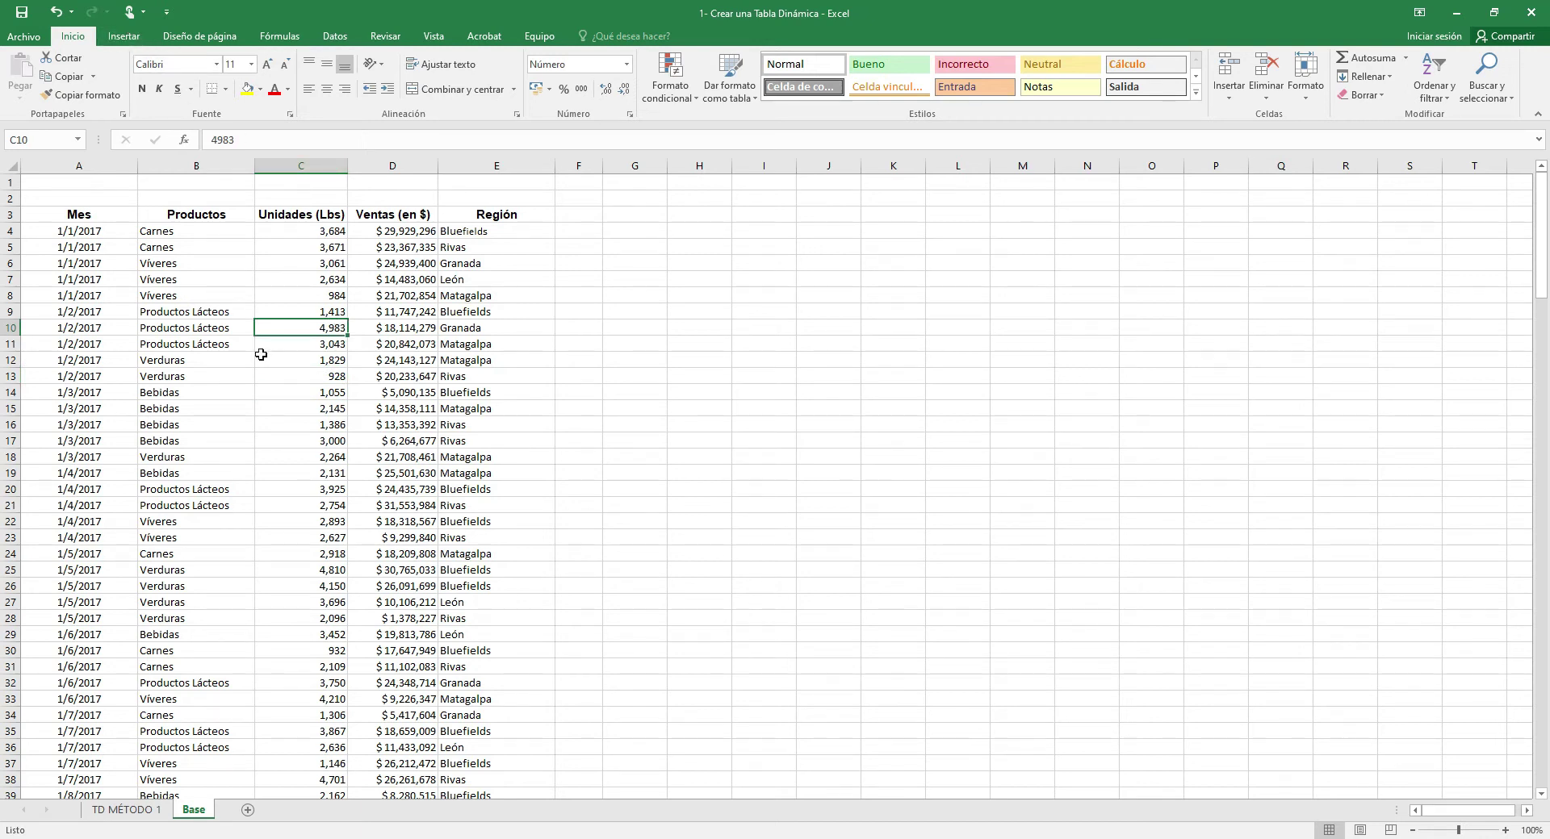
{"action": "left_click", "coordinate": [128, 37]}
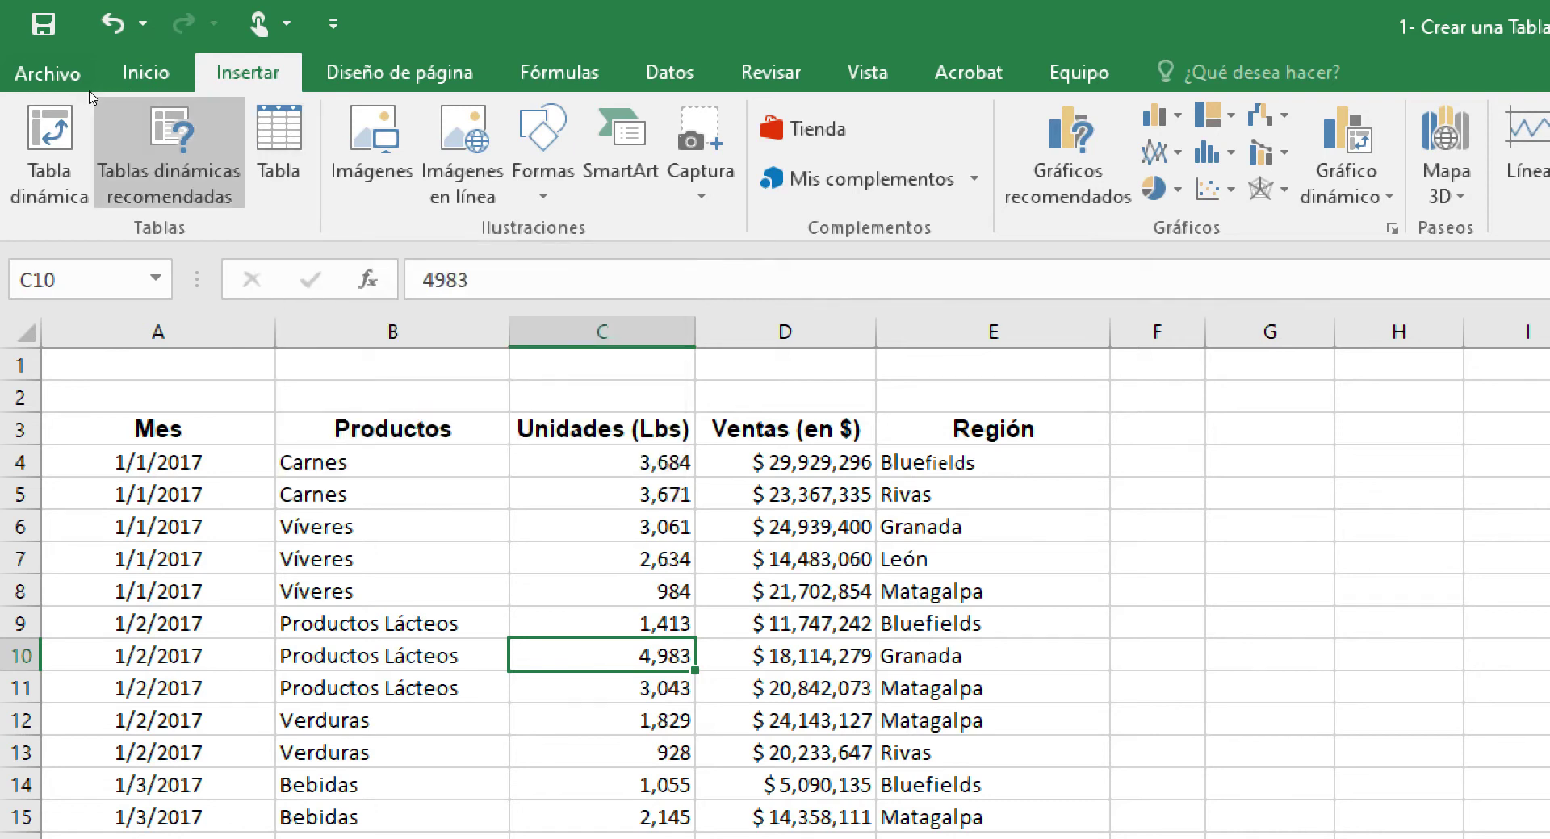
{"action": "left_click", "coordinate": [92, 99]}
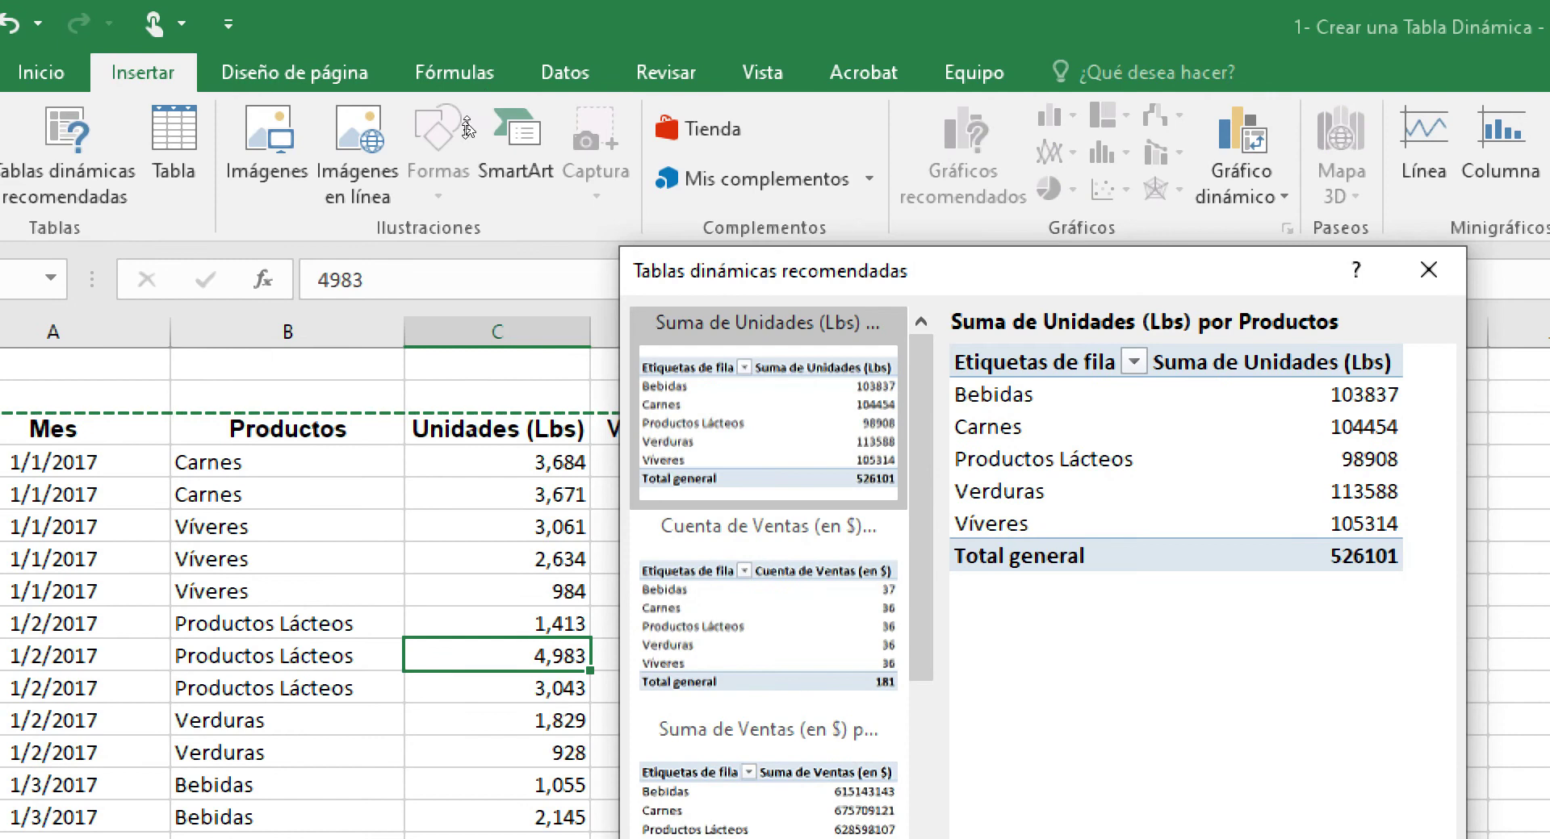
{"action": "left_click_drag", "start_coordinate": [727, 270], "coordinate": [657, 158]}
{"action": "left_click_drag", "start_coordinate": [426, 71], "coordinate": [408, 50]}
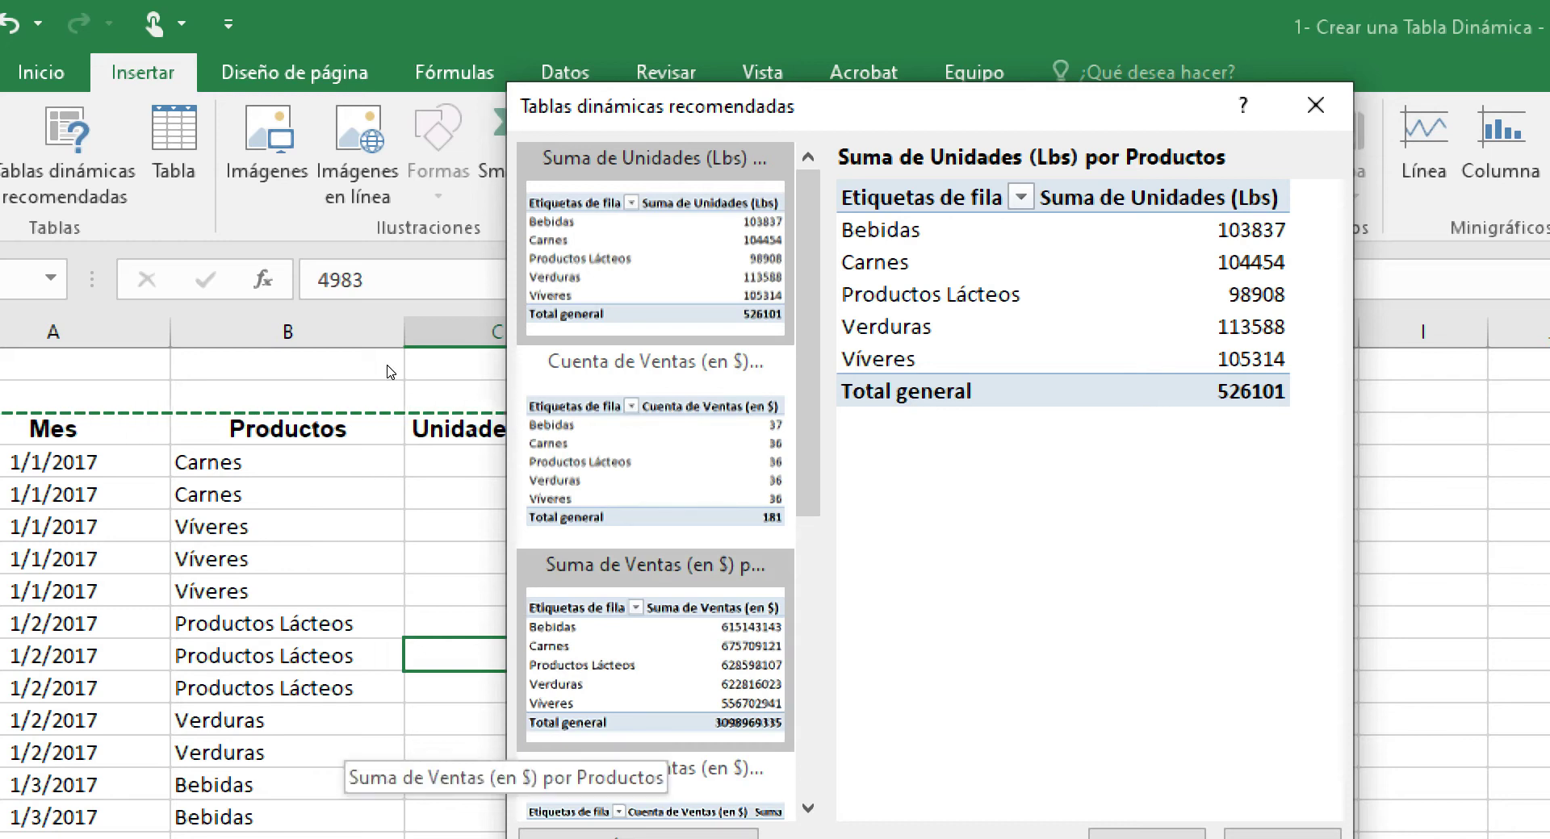
Create the recommended pivot table that shows the count of Ventas (en $), sum of Unidades (Lbs) and sum of Ventas (en $) by Región
{"action": "scroll", "coordinate": [391, 372], "scroll_direction": "down", "scroll_amount": 3}
{"action": "left_click", "coordinate": [396, 238]}
{"action": "left_click", "coordinate": [395, 212]}
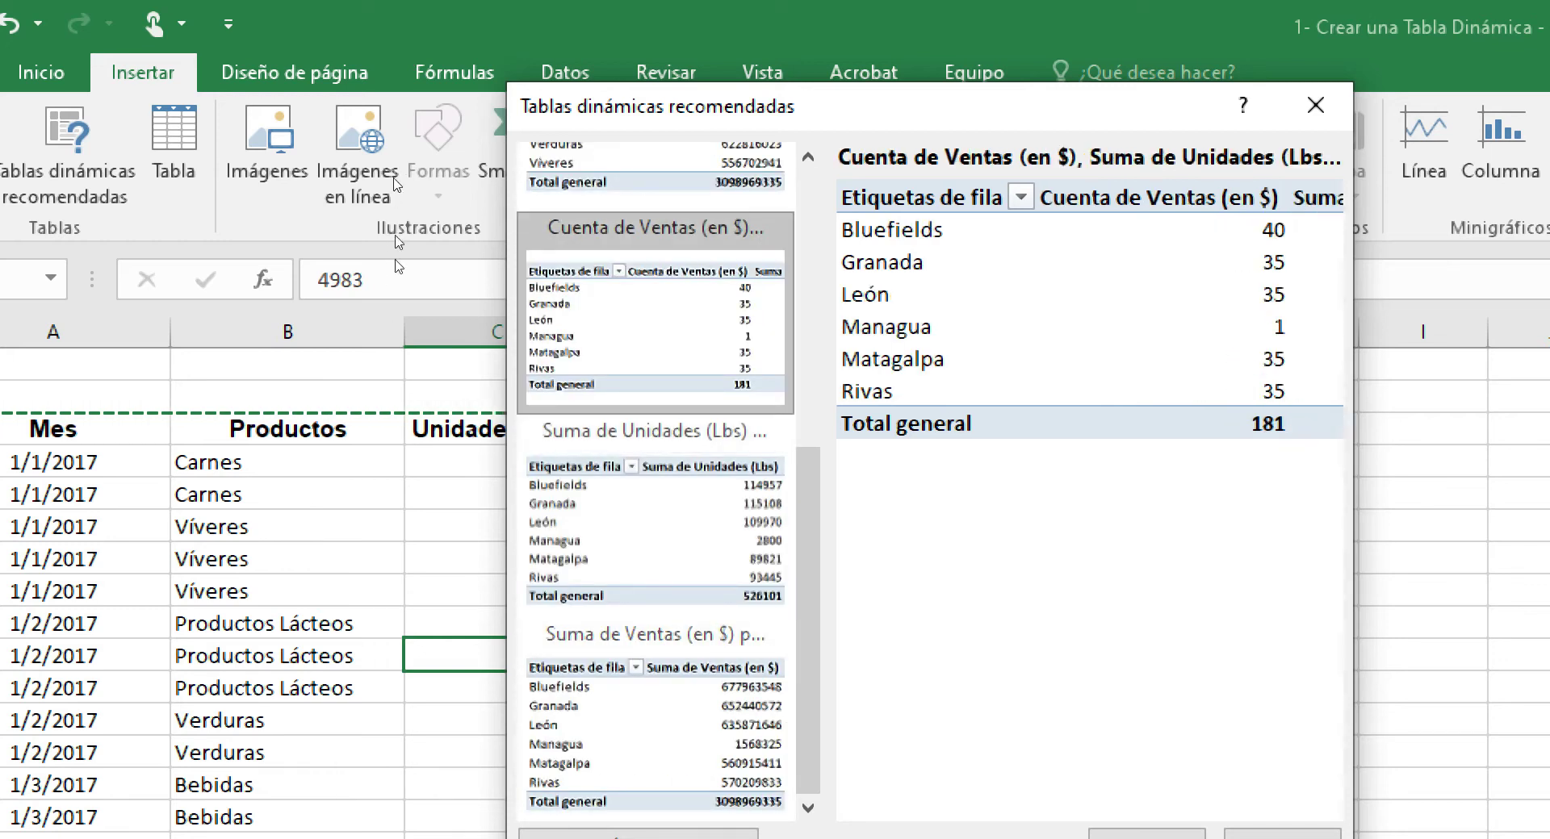
{"action": "left_click", "coordinate": [394, 242]}
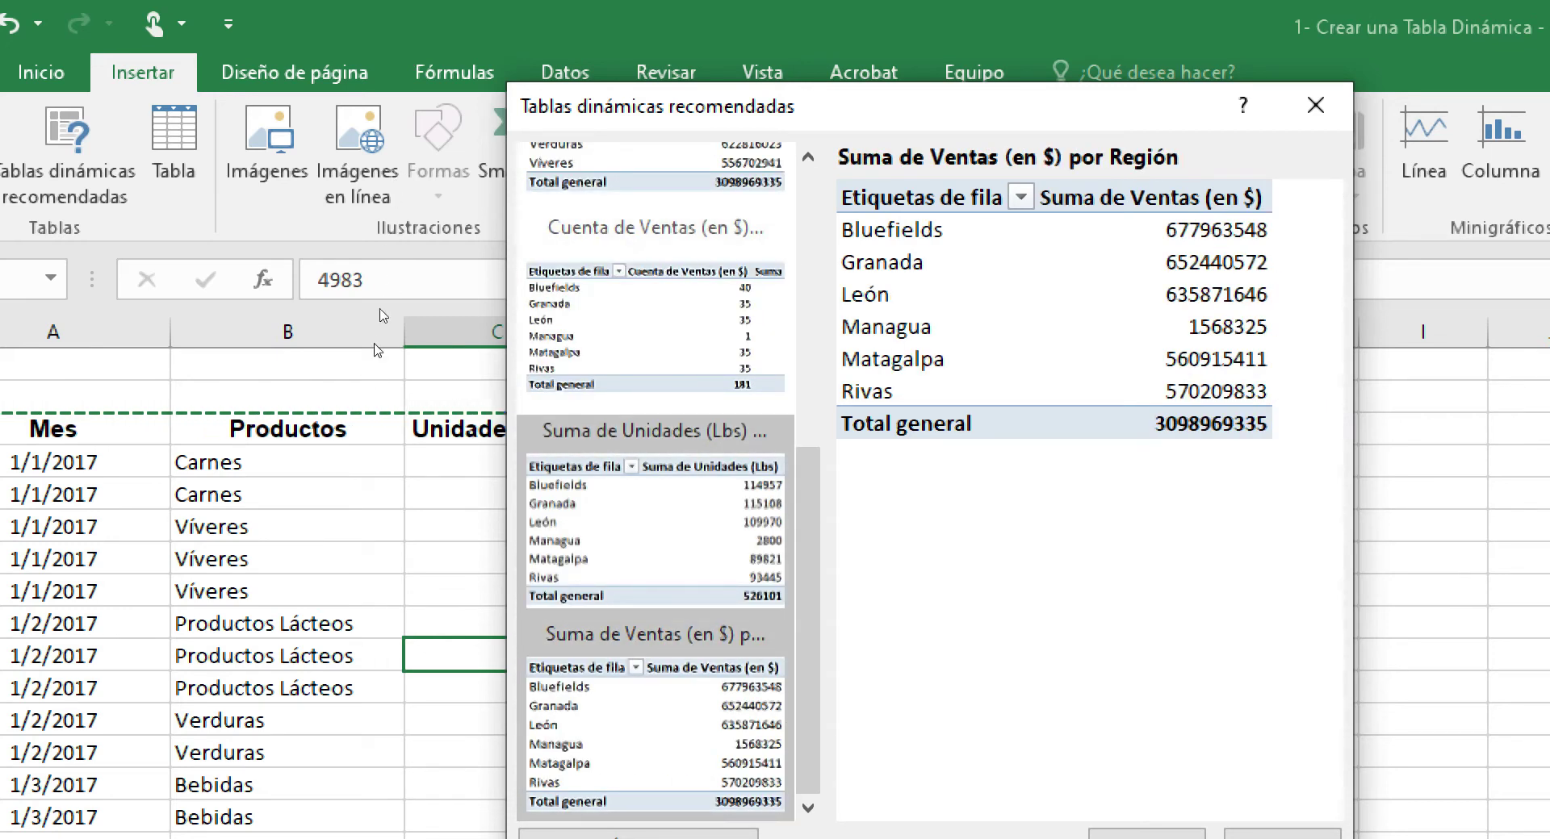
{"action": "left_click", "coordinate": [384, 170]}
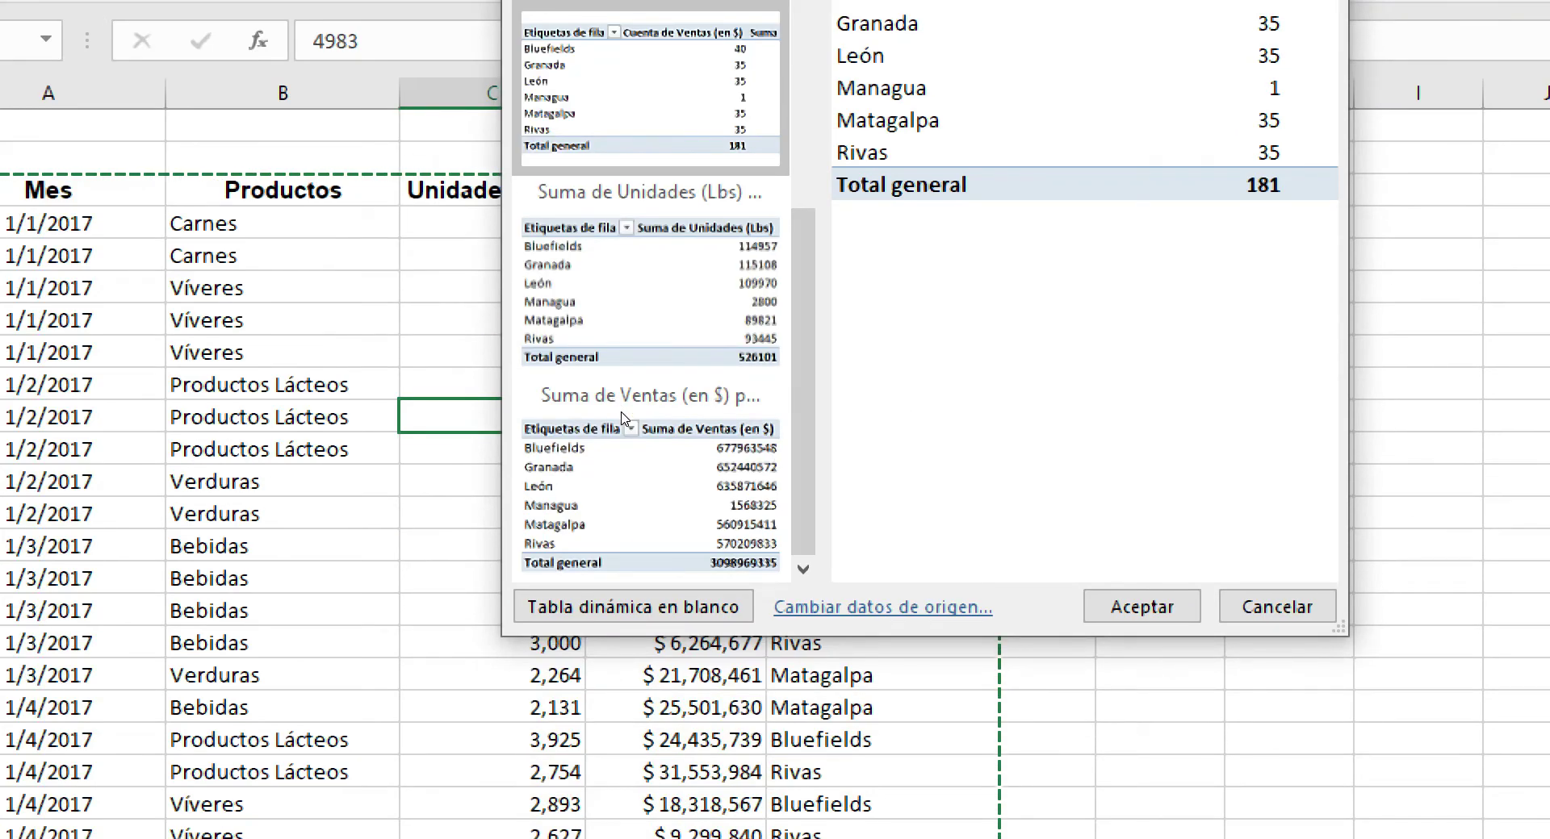
{"action": "key", "text": "Return"}
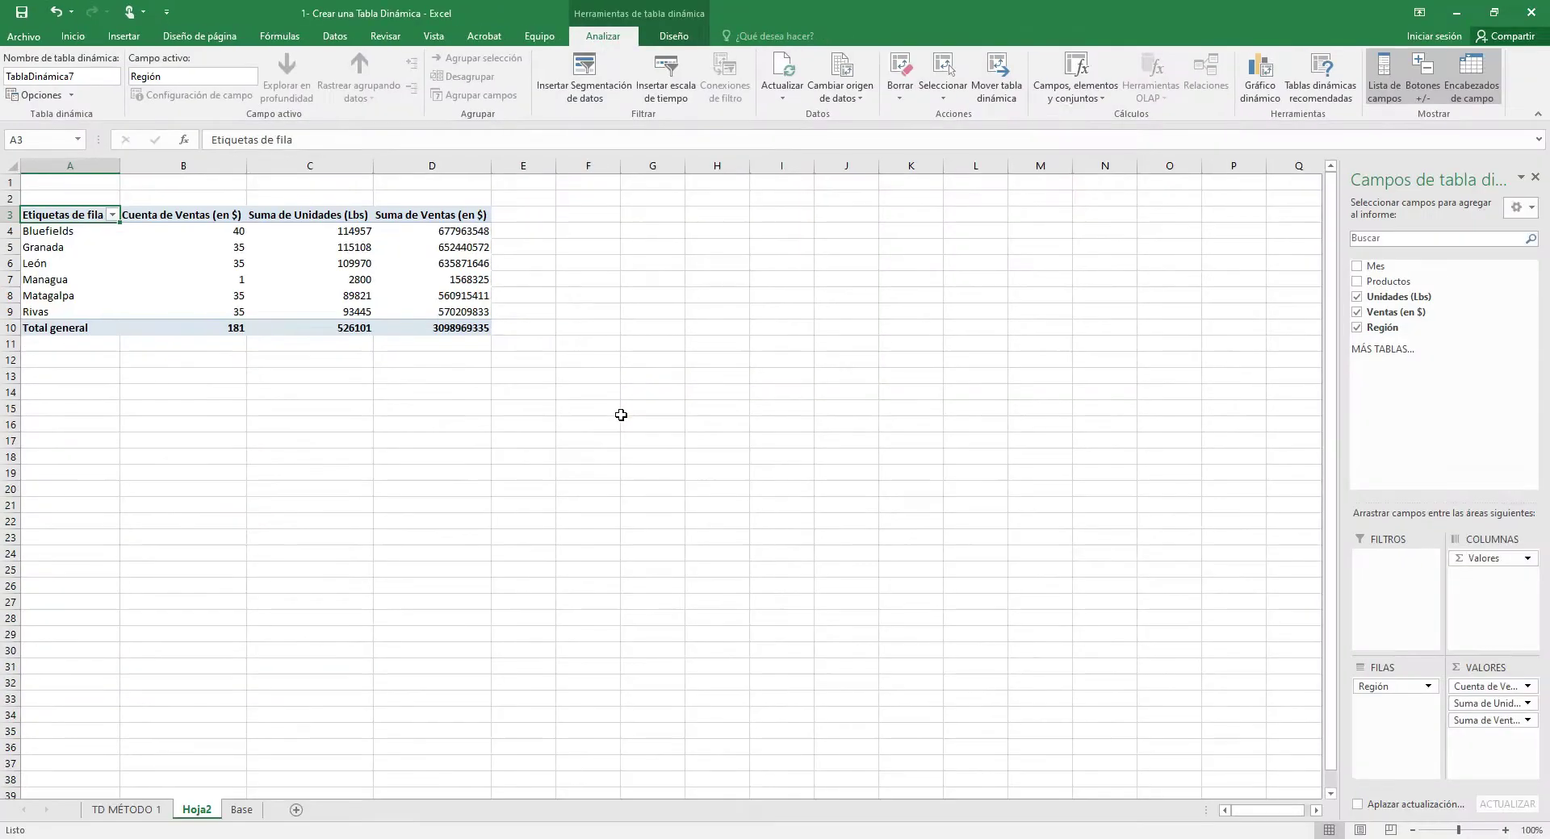
Examine the sales count, unit sum and sales sum for each region in the new pivot table
{"action": "scroll", "coordinate": [677, 538], "scroll_direction": "up", "scroll_amount": 3, "text": "ctrl"}
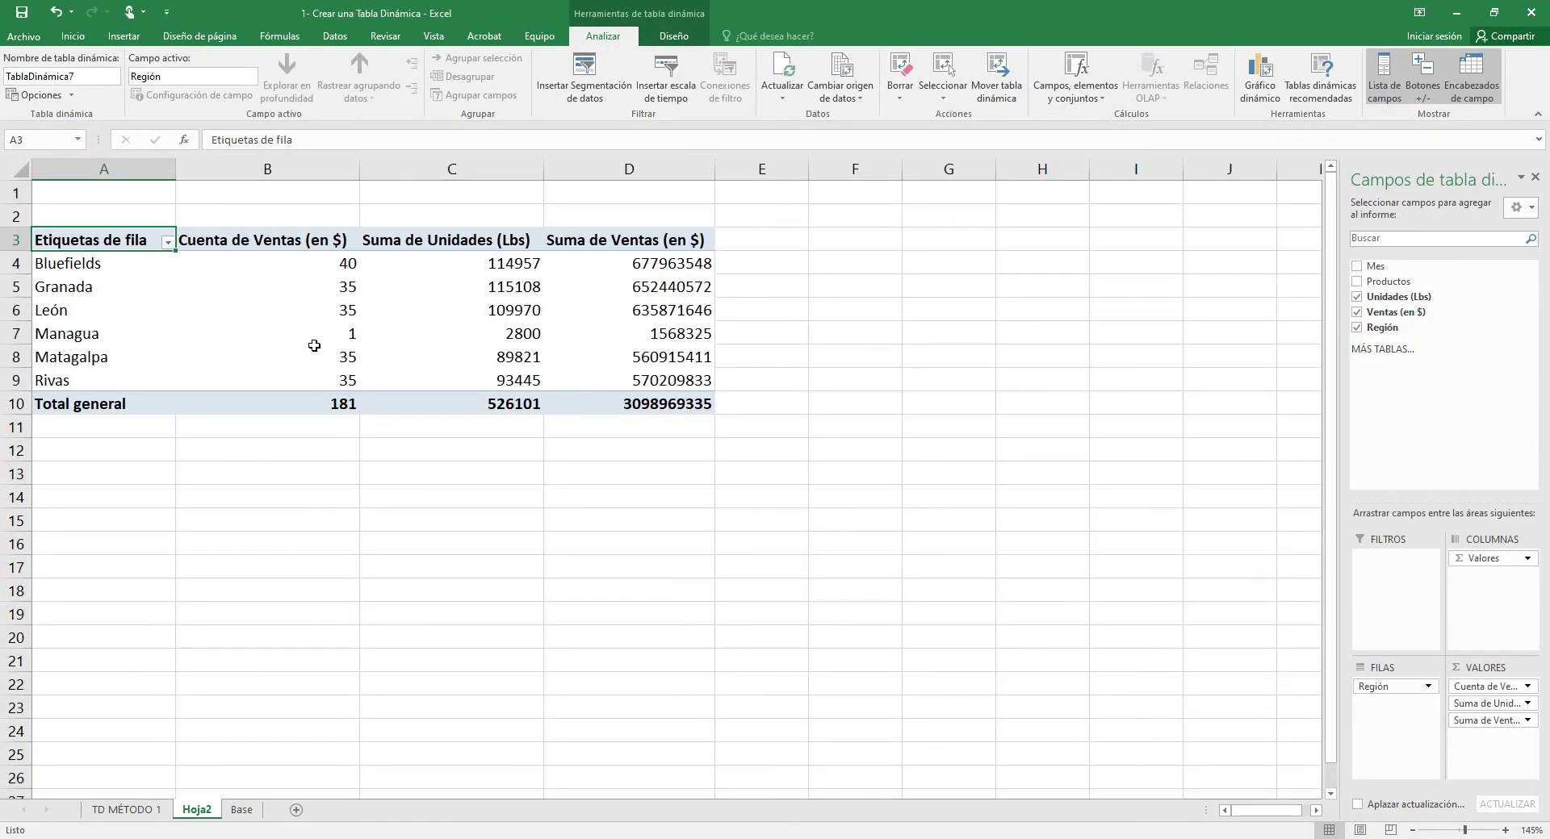
{"action": "mouse_move", "coordinate": [439, 310]}
{"action": "left_click", "coordinate": [115, 39]}
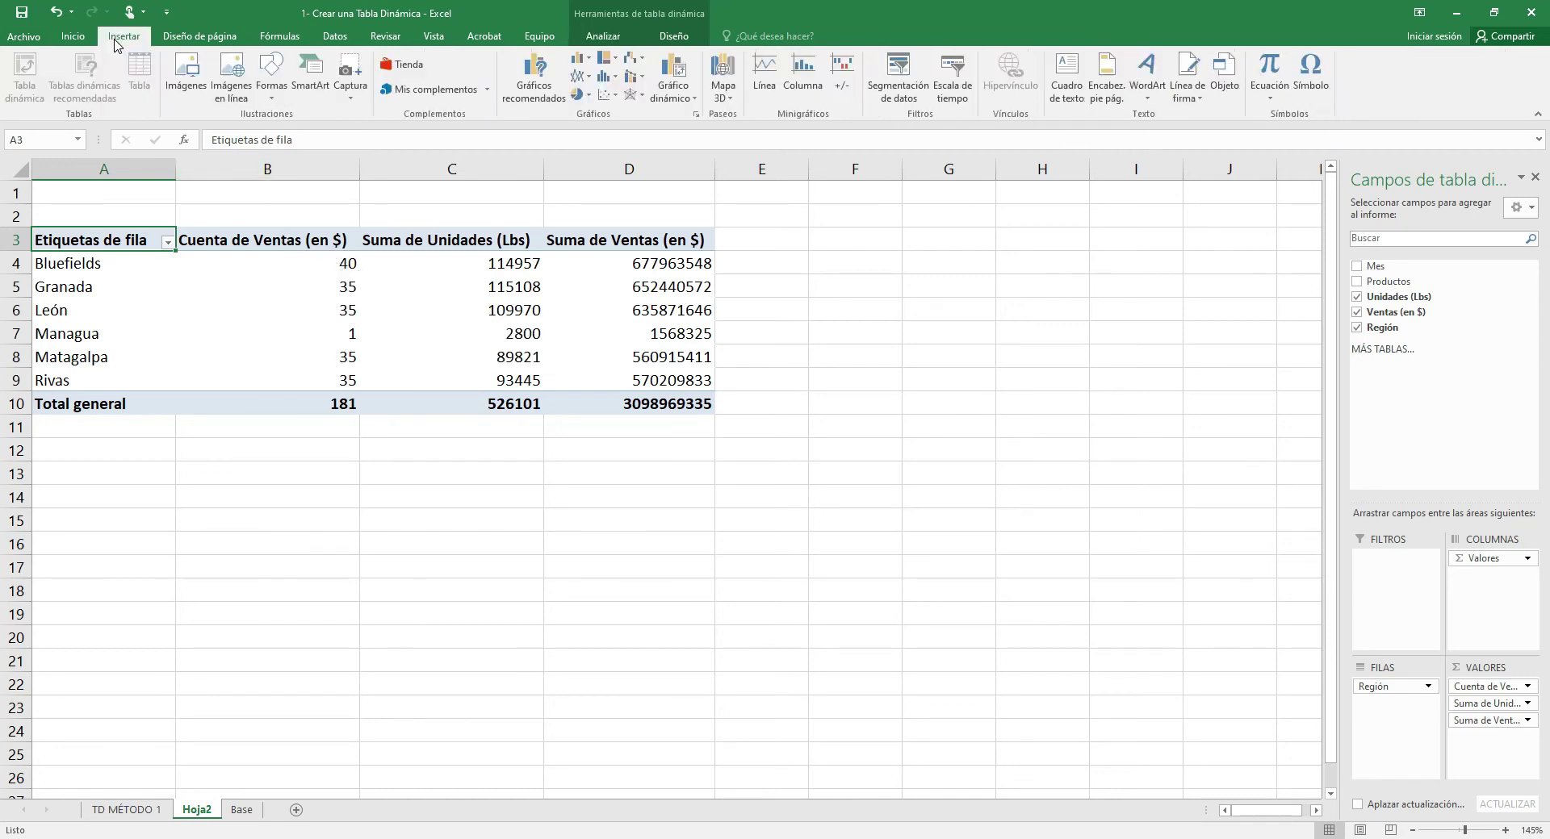
{"action": "left_click", "coordinate": [223, 312]}
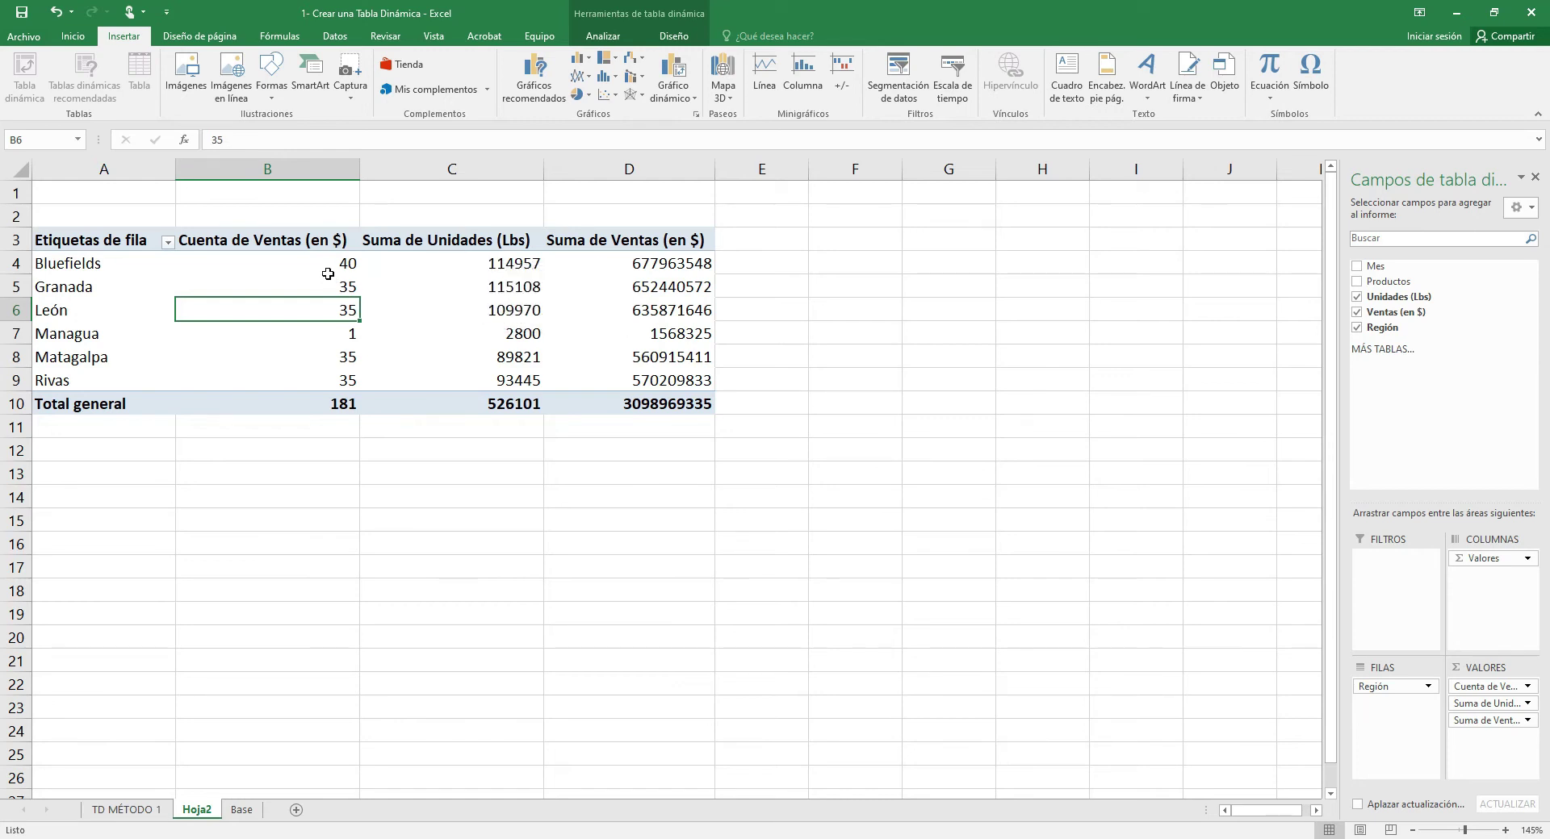
{"action": "mouse_move", "coordinate": [331, 264]}
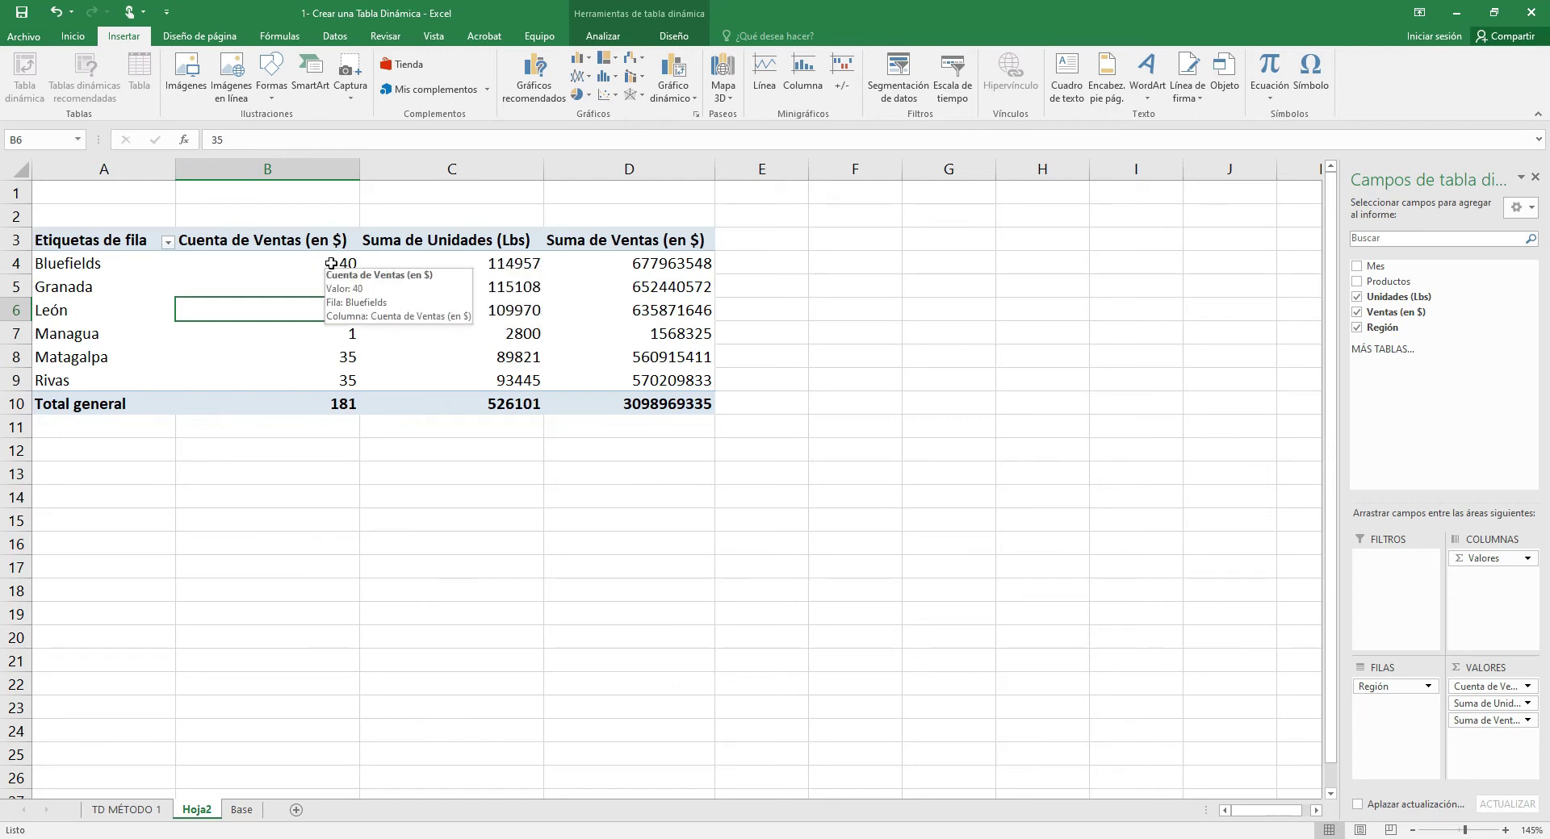
{"action": "mouse_move", "coordinate": [470, 264]}
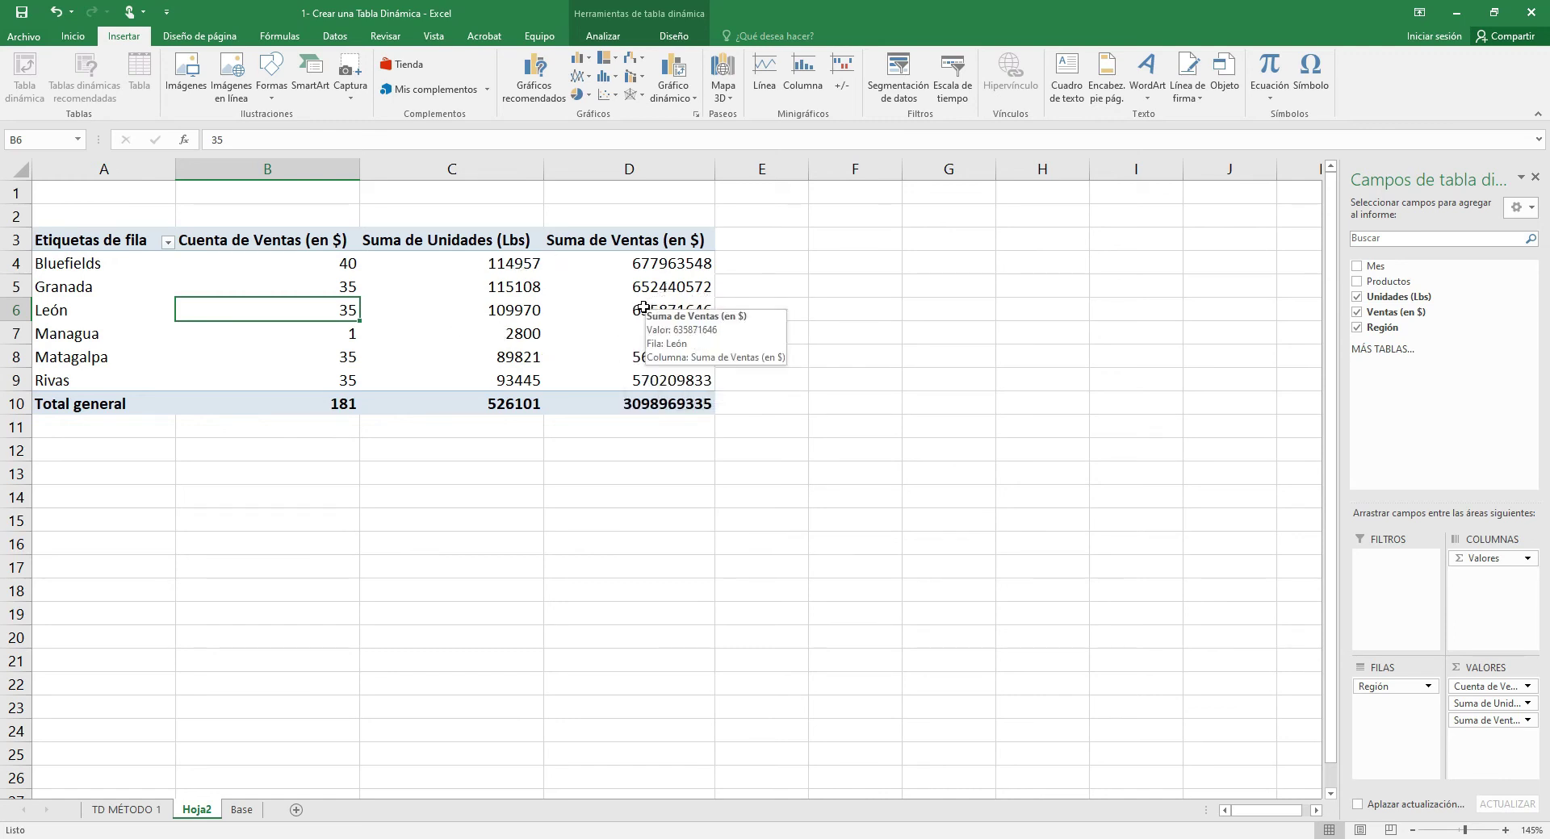
Rename the new pivot table's worksheet as TD MÉTODO 2
{"action": "double_click", "coordinate": [202, 814]}
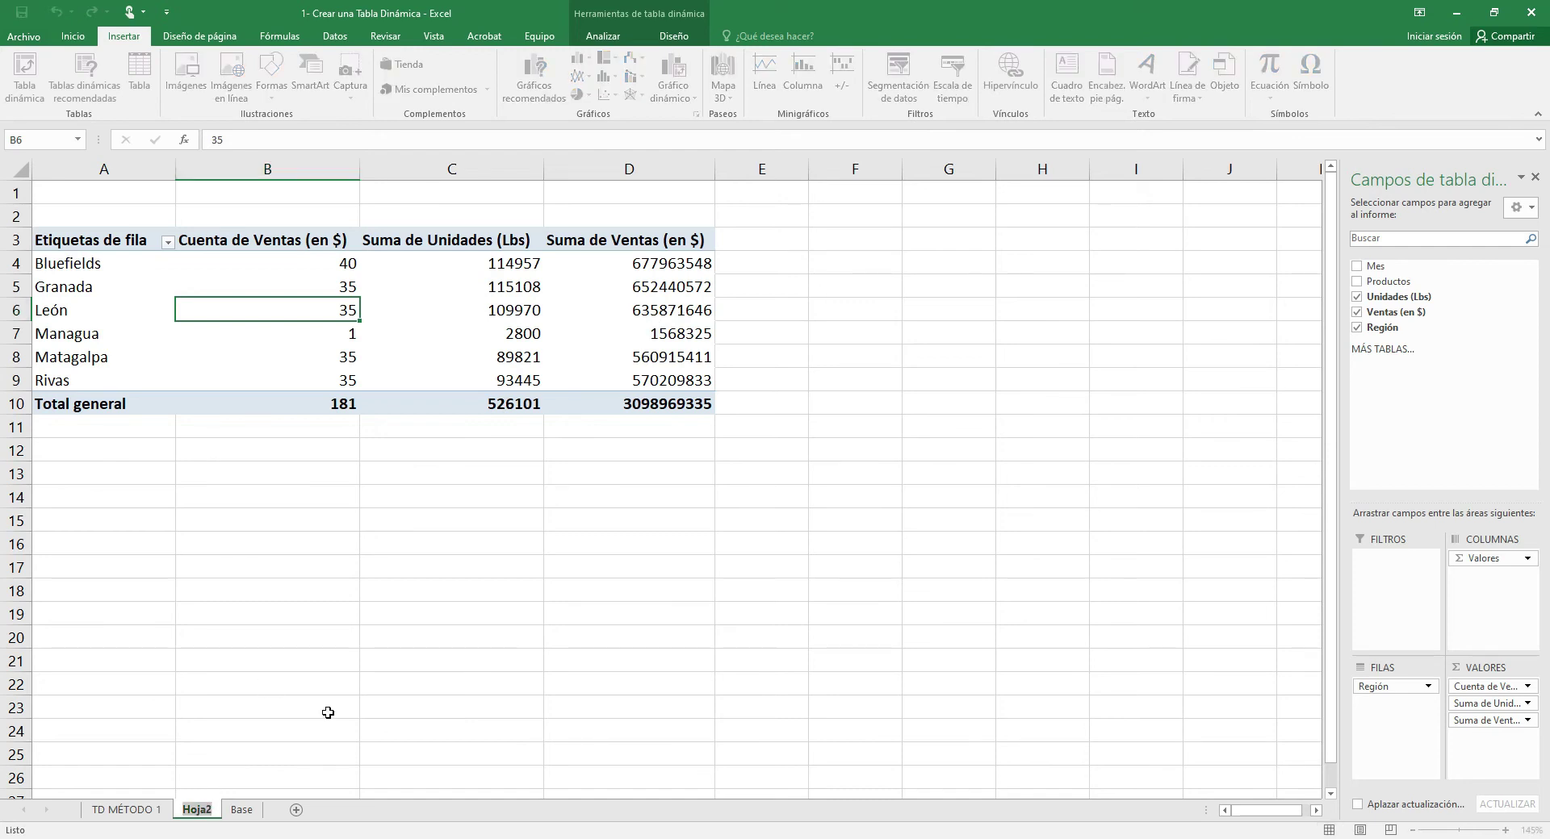
{"action": "type", "text": "TD MÉTODO 2"}
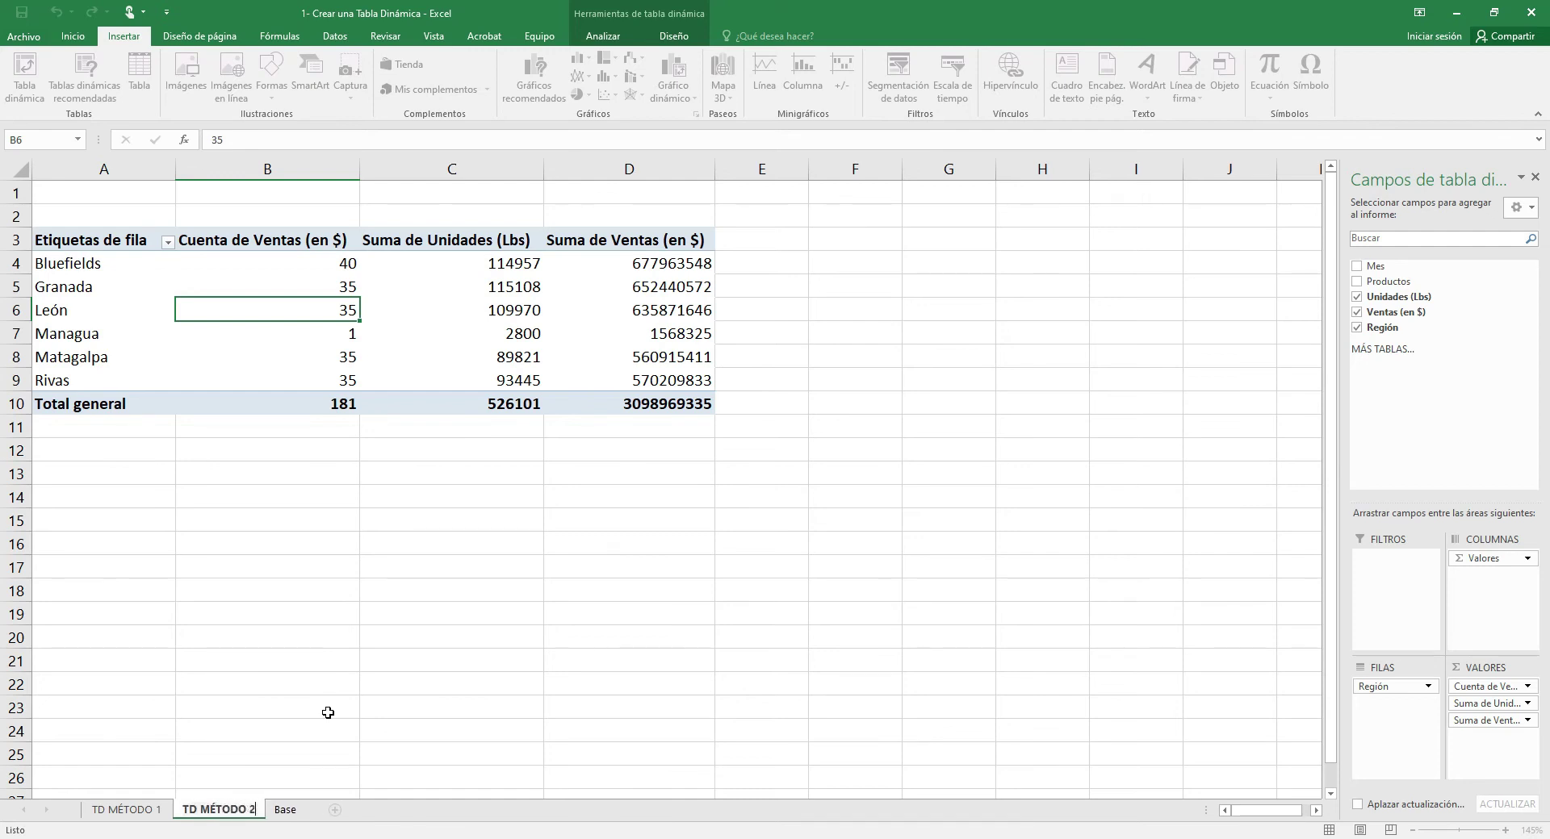
{"action": "key", "text": "Return"}
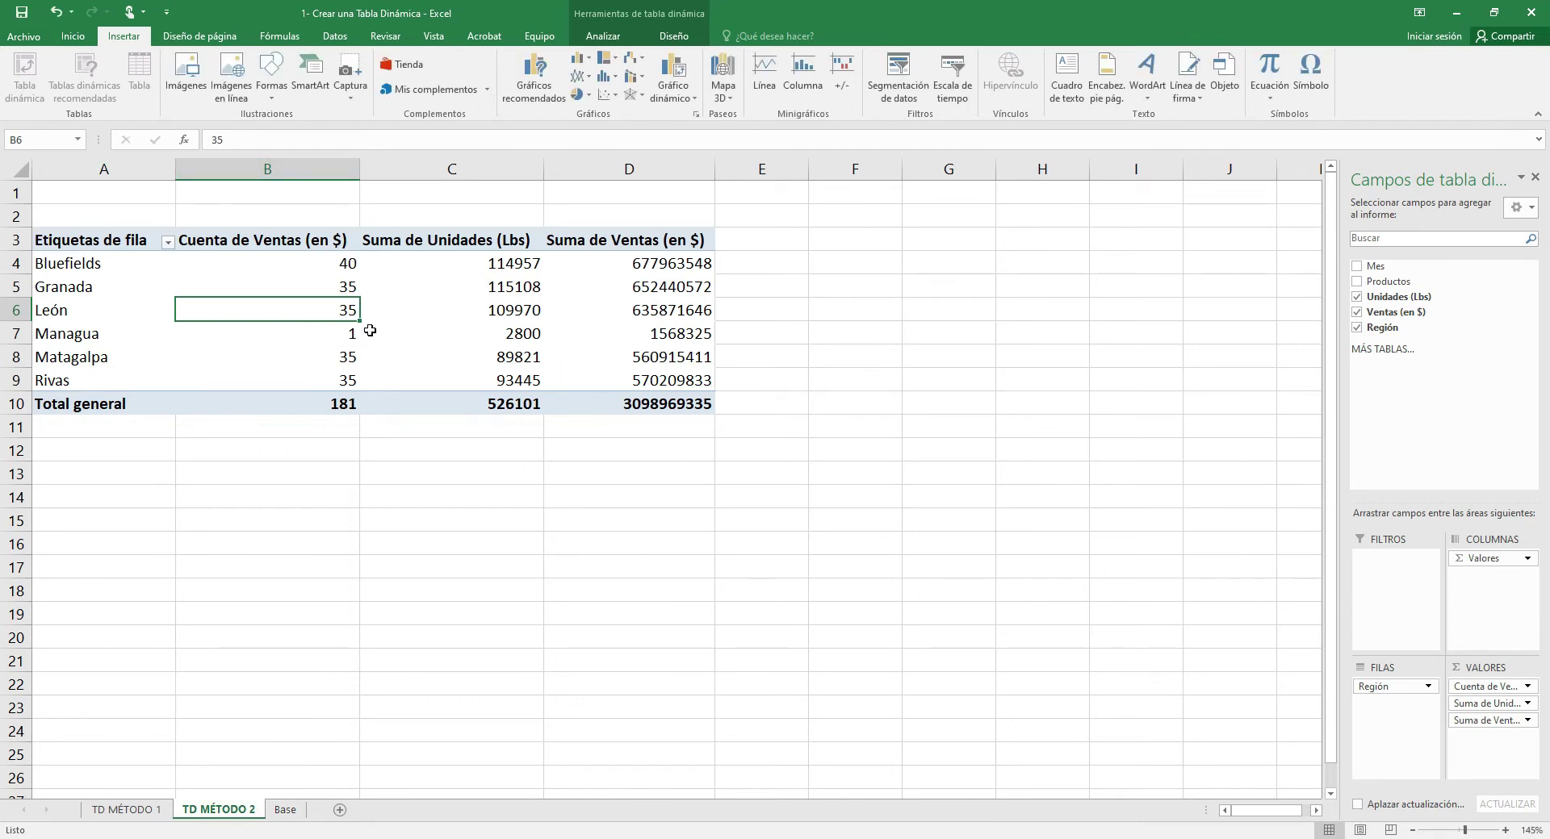
Rename the pivot table's sales count header in cell B3 as CANT. VENTAS
{"action": "left_click", "coordinate": [273, 242]}
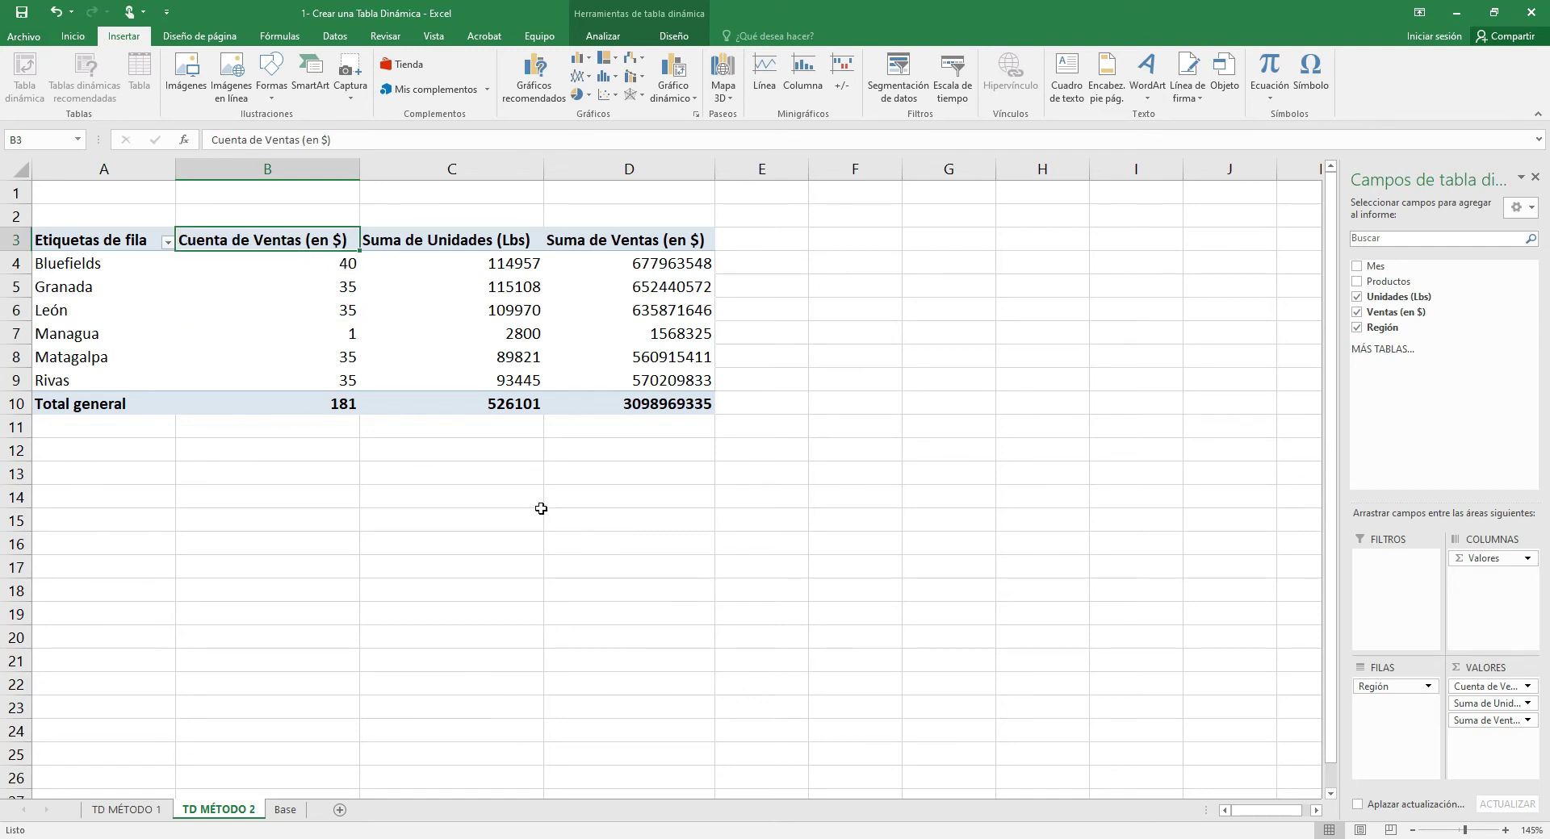
{"action": "type", "text": "c"}
{"action": "type", "text": "C"}
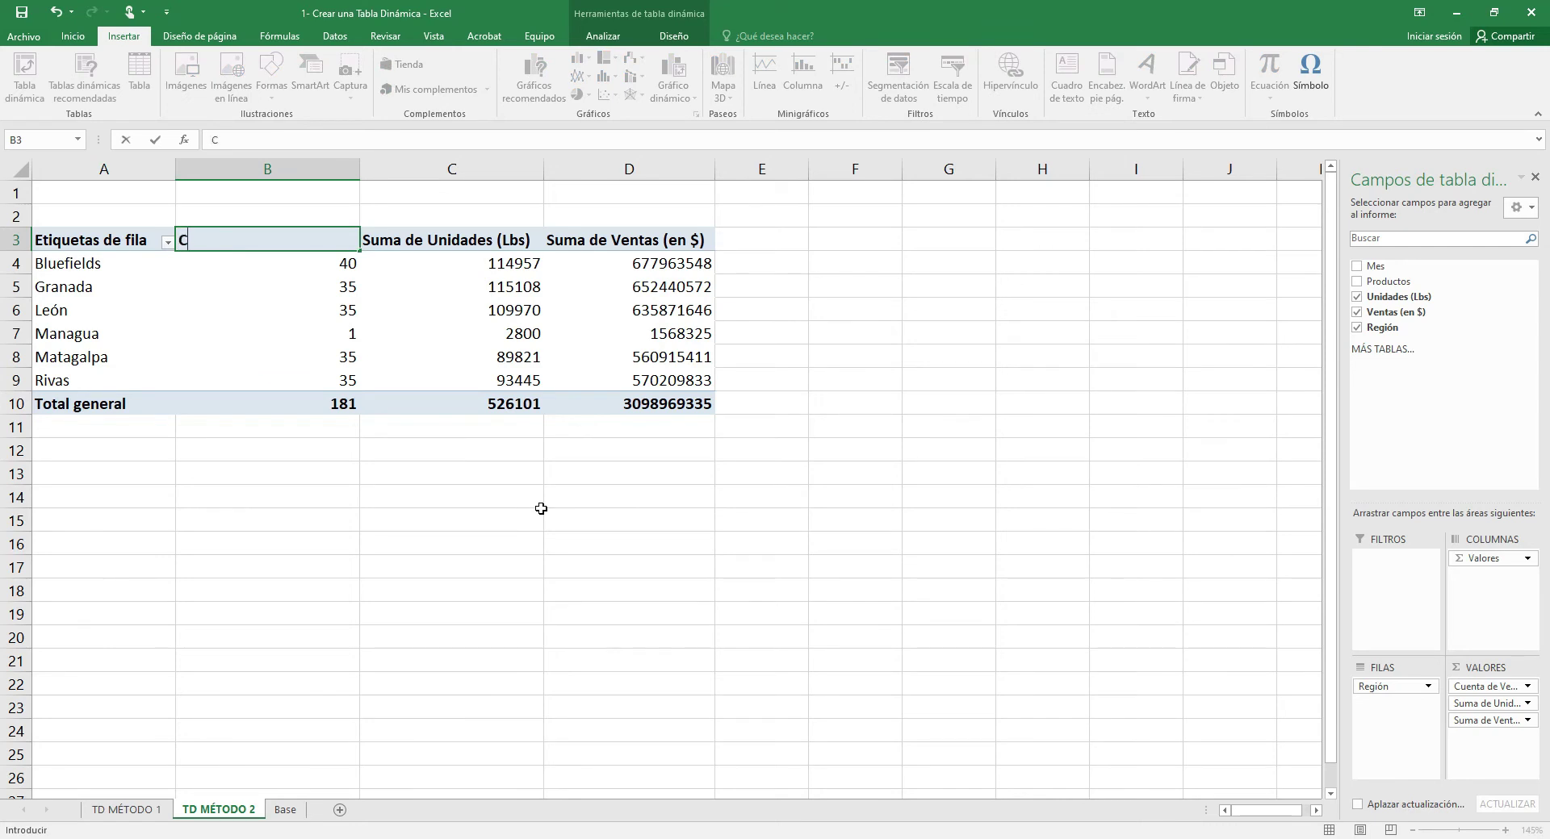
{"action": "type", "text": "ANT. vENTAS"}
{"action": "key", "text": "BackSpace"}
{"action": "key", "text": "BackSpace"}
{"action": "key", "text": "BackSpace"}
{"action": "key", "text": "BackSpace"}
{"action": "key", "text": "BackSpace"}
{"action": "key", "text": "BackSpace"}
{"action": "type", "text": "VENTAS"}
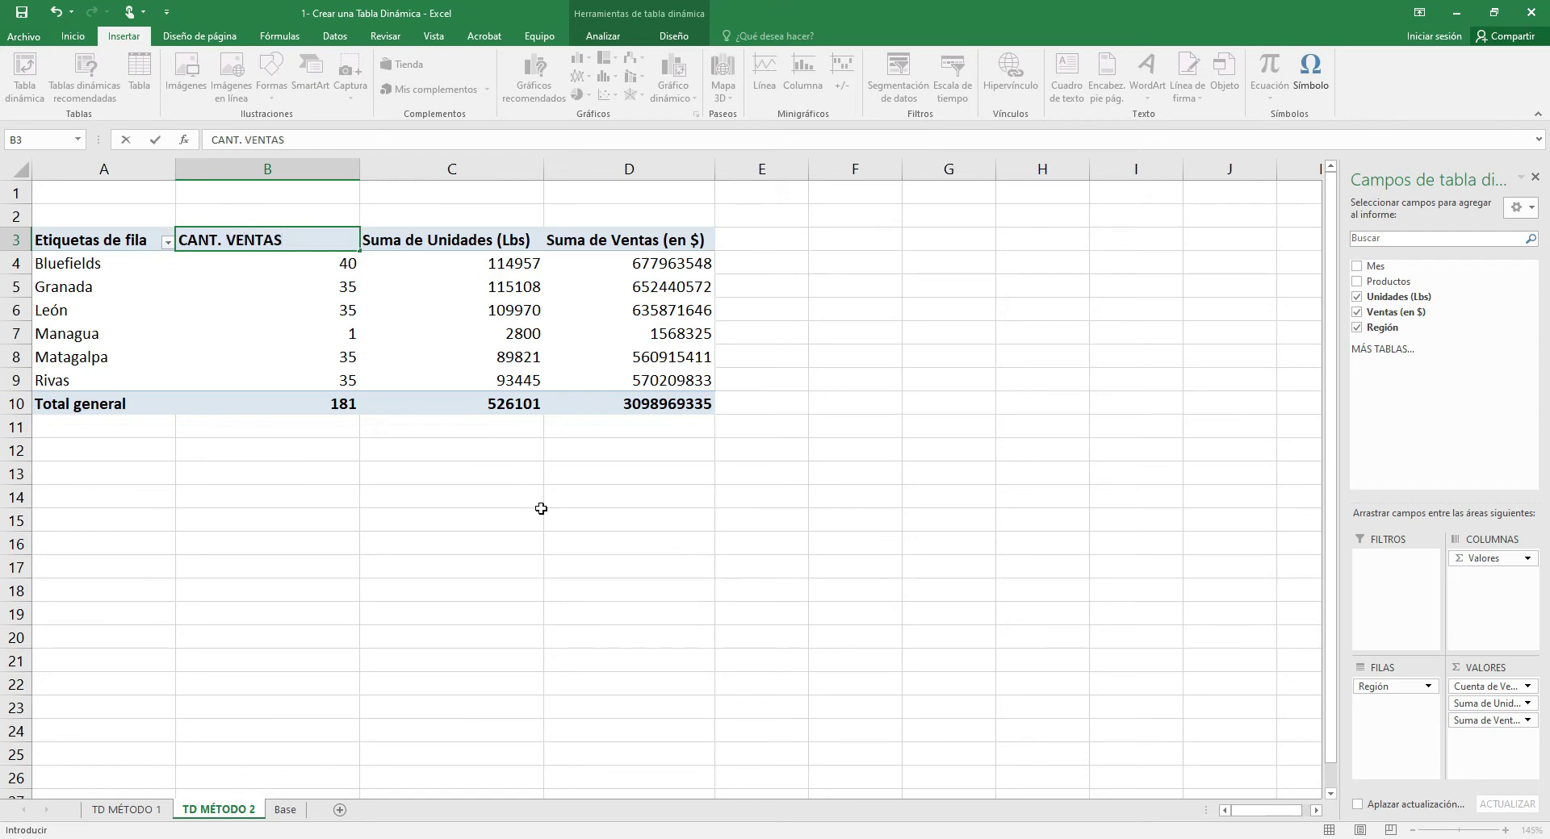
{"action": "key", "text": "Return"}
Rename the pivot table's unit sum header in cell C3 as TOTAL UNIDADES
{"action": "key", "text": "Up"}
{"action": "key", "text": "Right"}
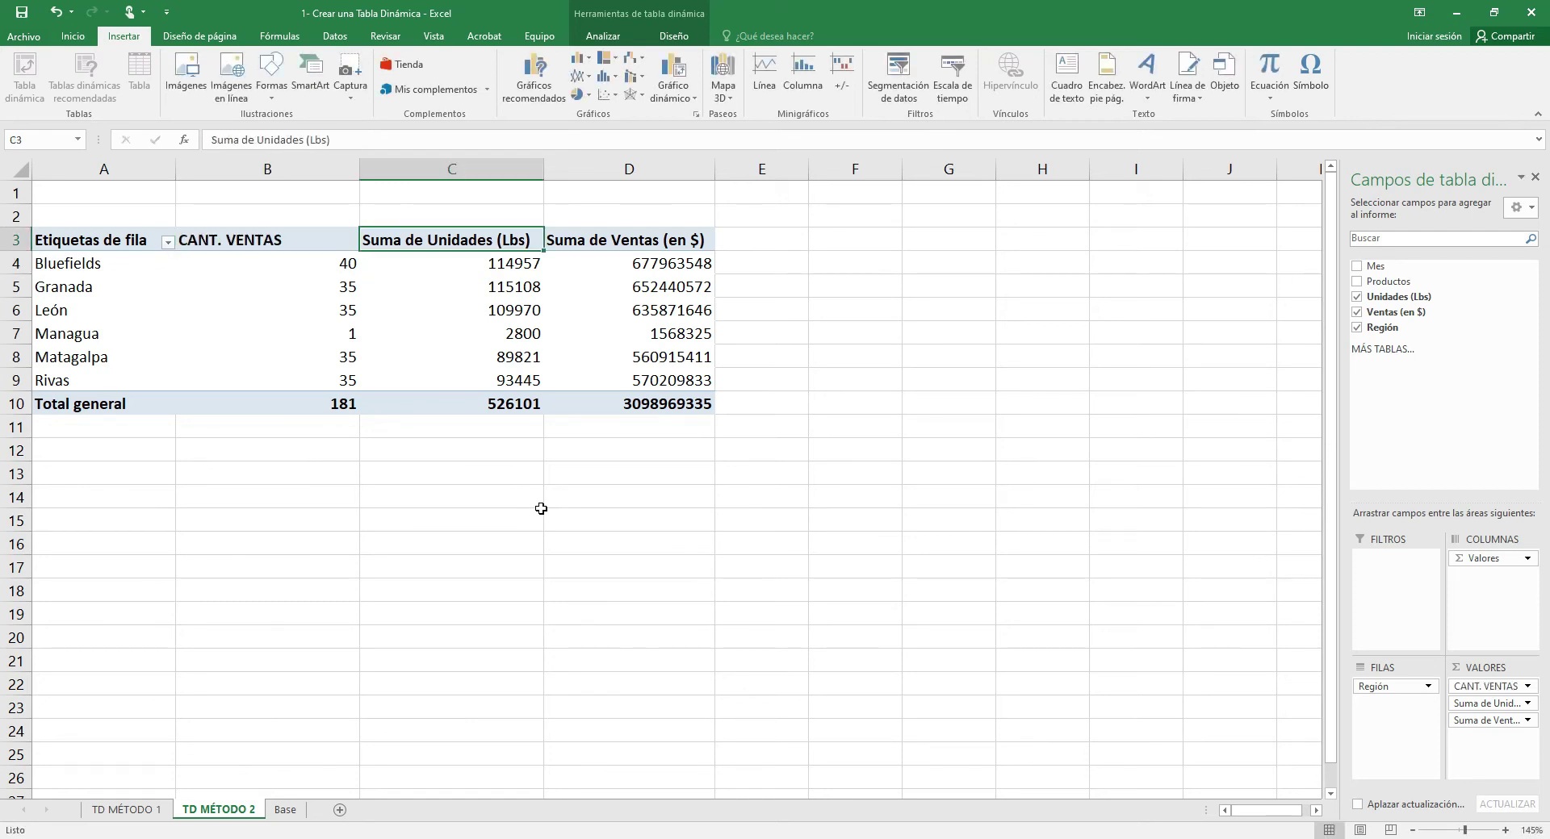
{"action": "type", "text": "TOTAL "}
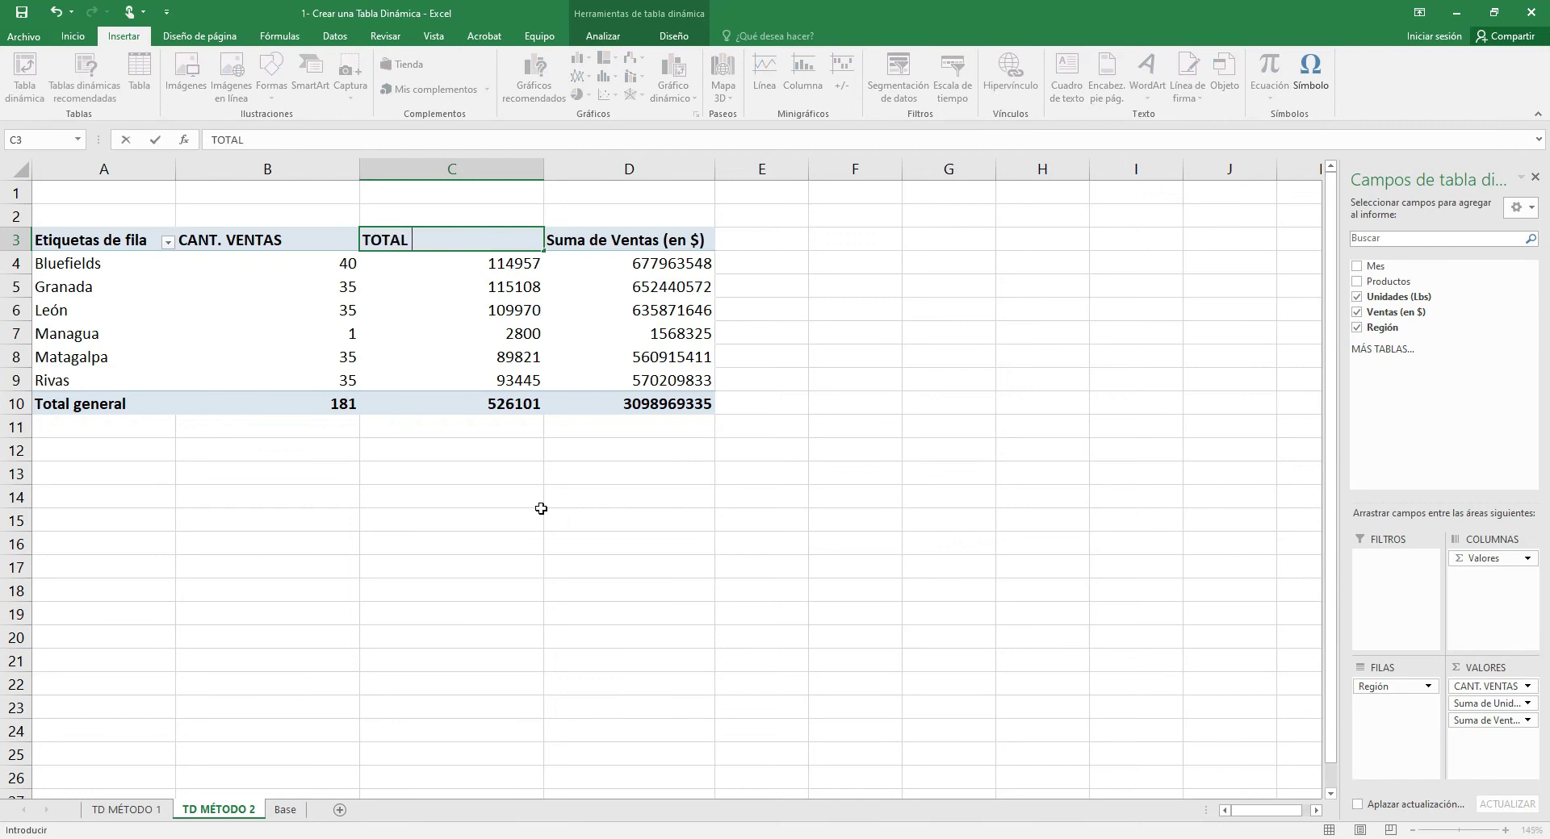
{"action": "type", "text": "UNIDAD"}
{"action": "key", "text": "BackSpace"}
{"action": "key", "text": "BackSpace"}
{"action": "key", "text": "BackSpace"}
{"action": "key", "text": "BackSpace"}
{"action": "type", "text": "IDAD"}
{"action": "key", "text": "BackSpace"}
{"action": "key", "text": "BackSpace"}
{"action": "type", "text": "ADES"}
{"action": "key", "text": "Return"}
Rename the pivot table's sales sum header in cell D3 as TOTAL VENTAS
{"action": "key", "text": "Up"}
{"action": "key", "text": "Right"}
{"action": "type", "text": "TOTAL VENTAS"}
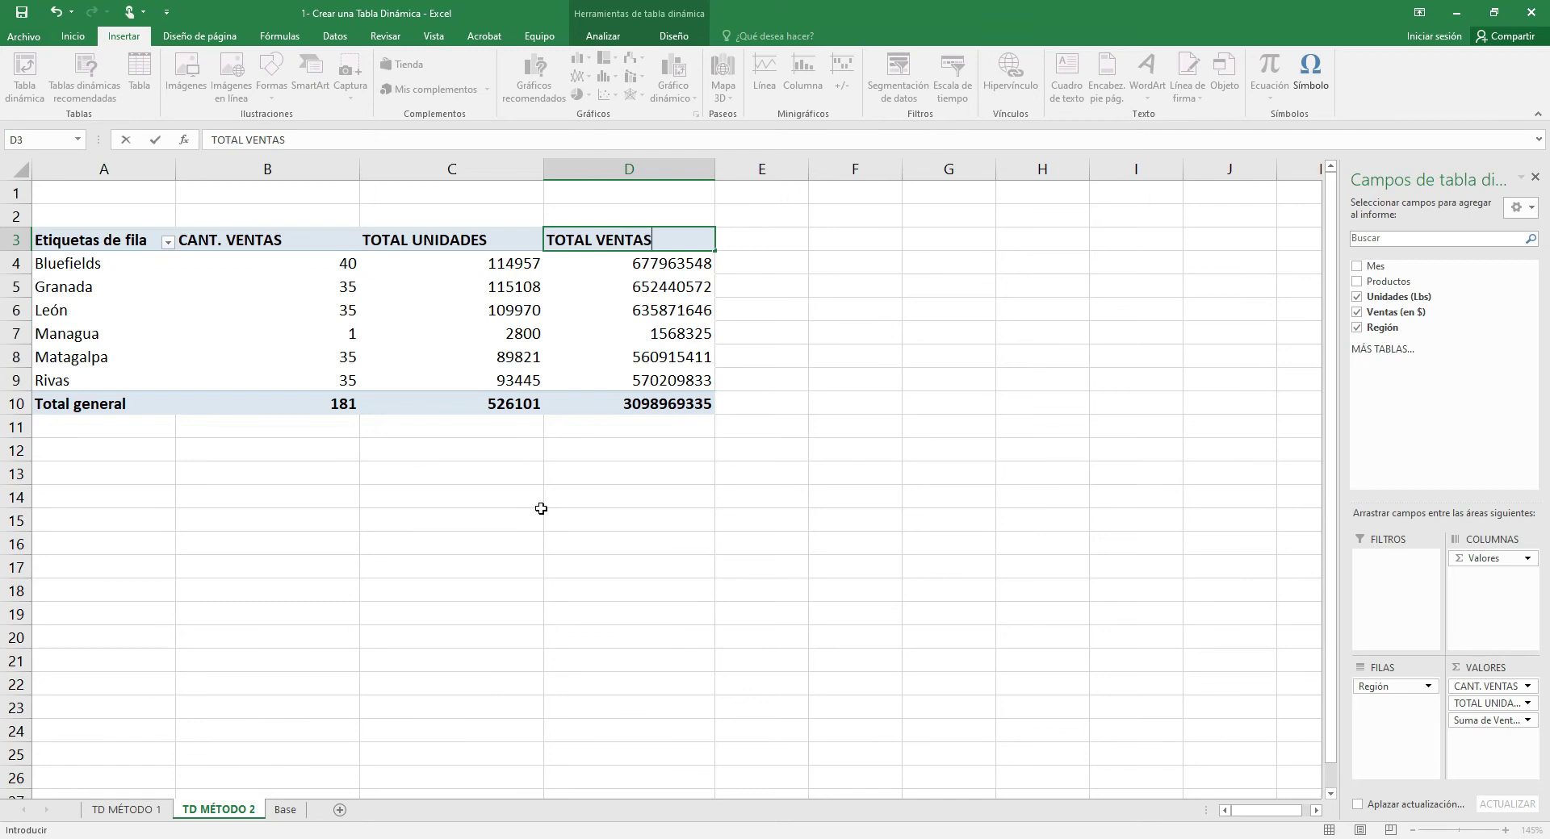
{"action": "key", "text": "Return"}
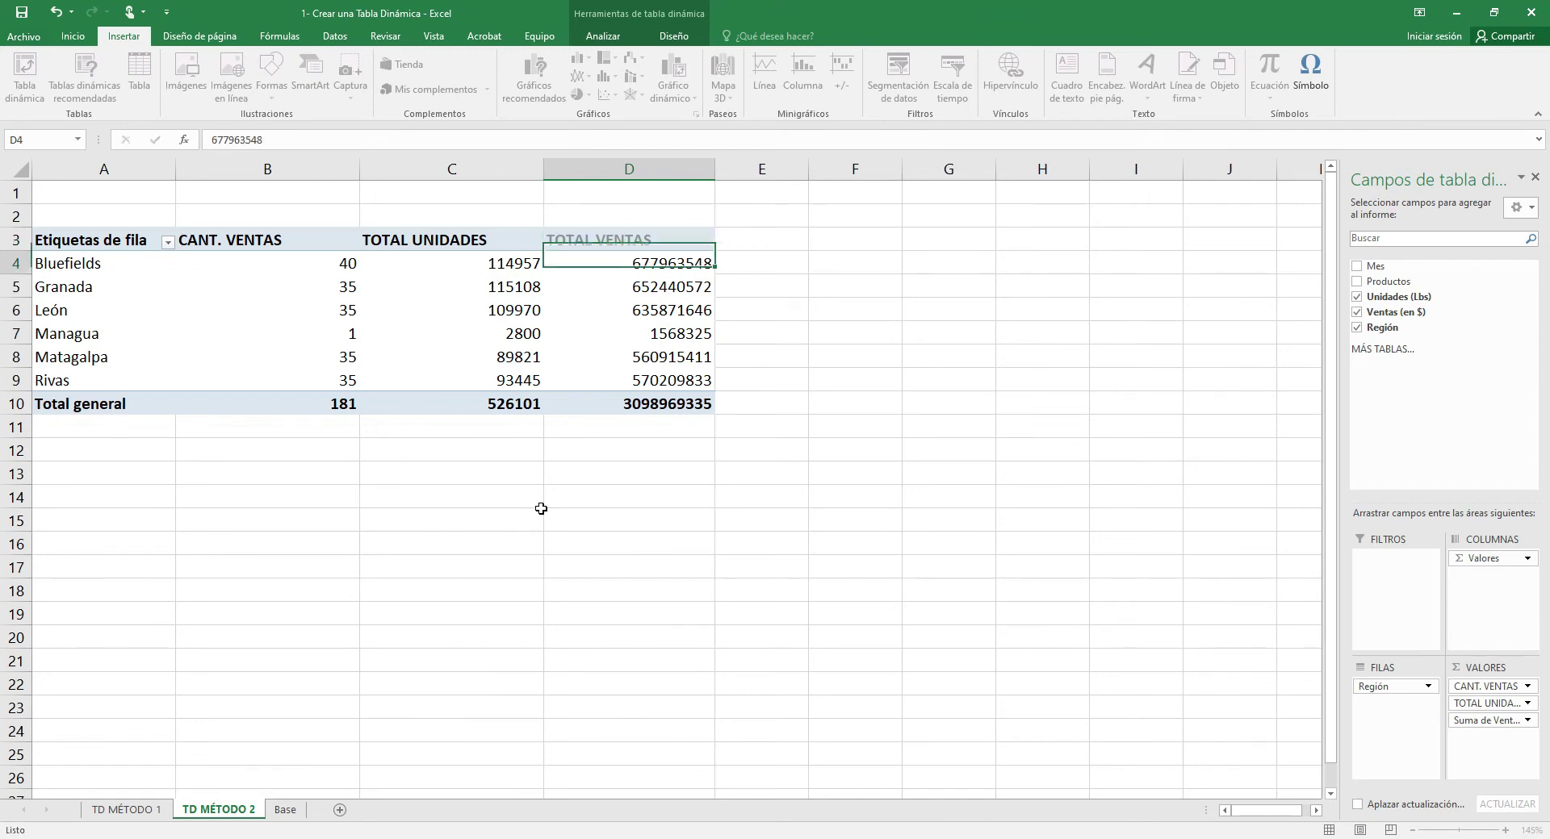
Autofit the widths of columns B to D to their contents
{"action": "left_click_drag", "start_coordinate": [340, 167], "coordinate": [606, 208]}
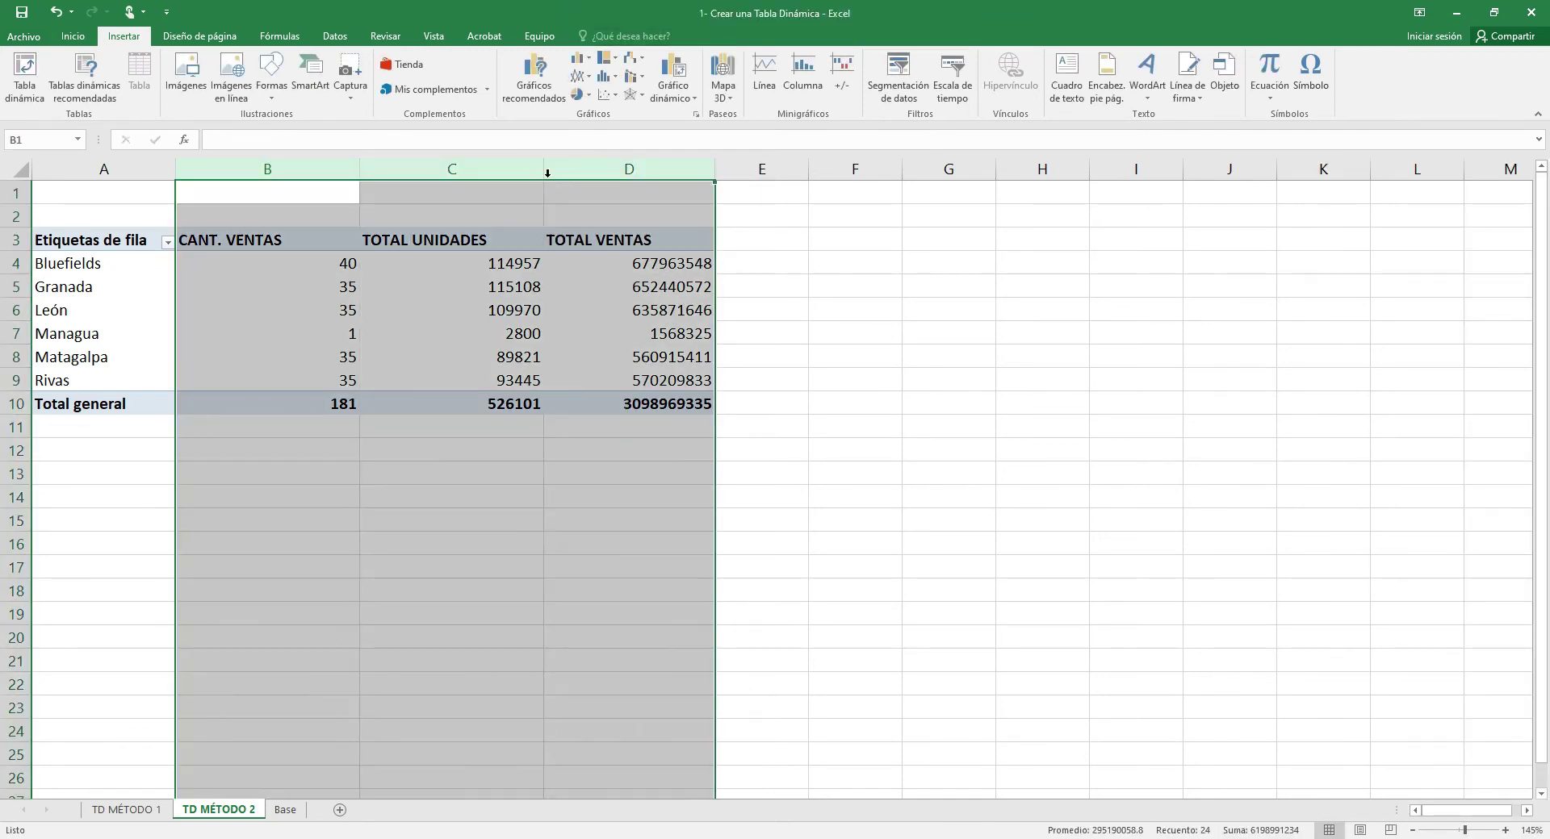
{"action": "double_click", "coordinate": [548, 176]}
{"action": "left_click", "coordinate": [533, 291]}
{"action": "left_click_drag", "start_coordinate": [490, 266], "coordinate": [463, 409]}
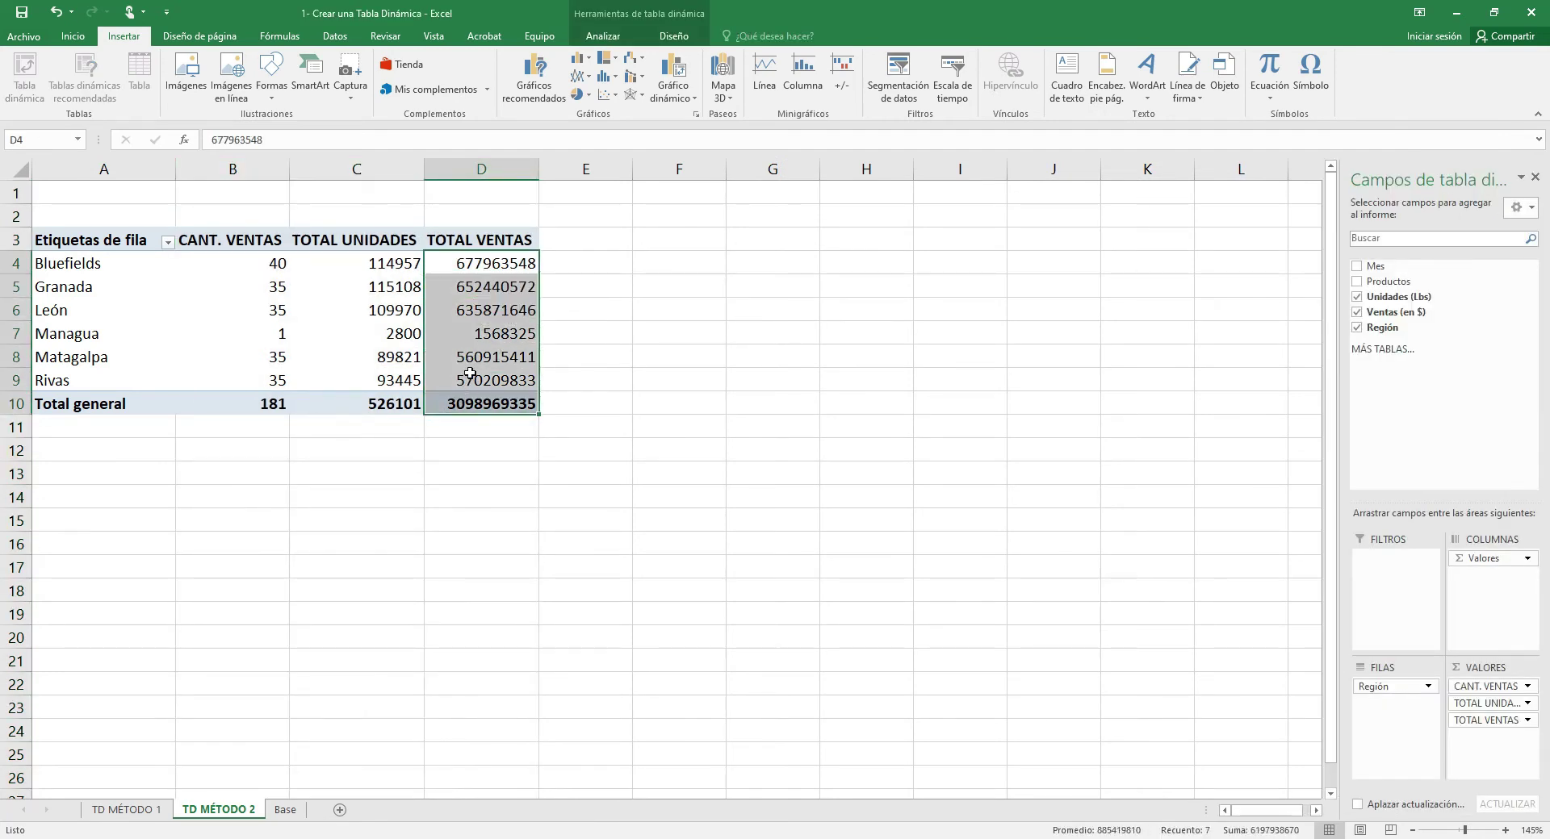
{"action": "right_click", "coordinate": [472, 372]}
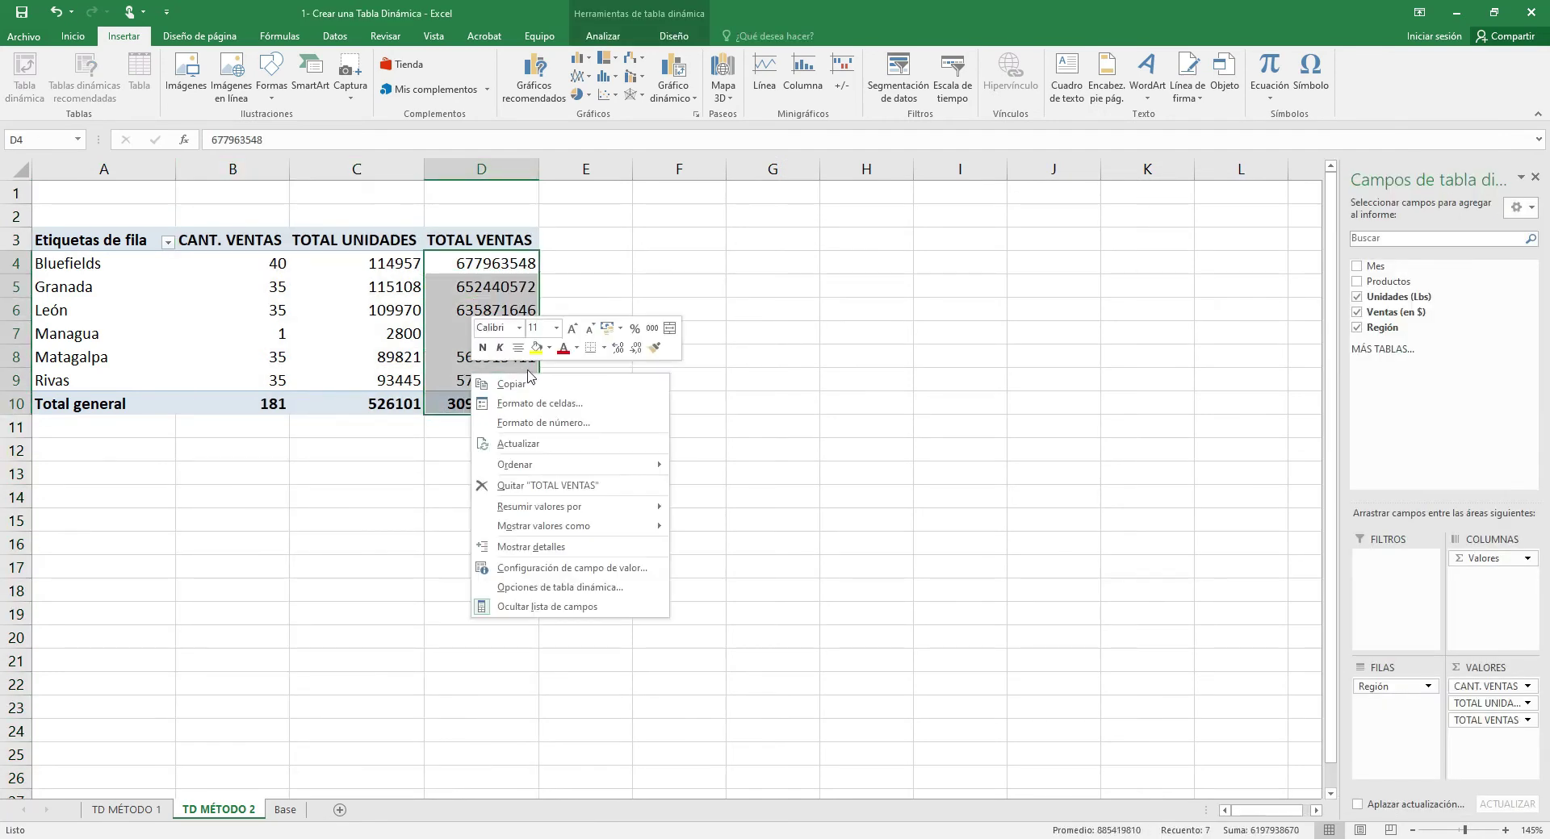
{"action": "left_click", "coordinate": [619, 329]}
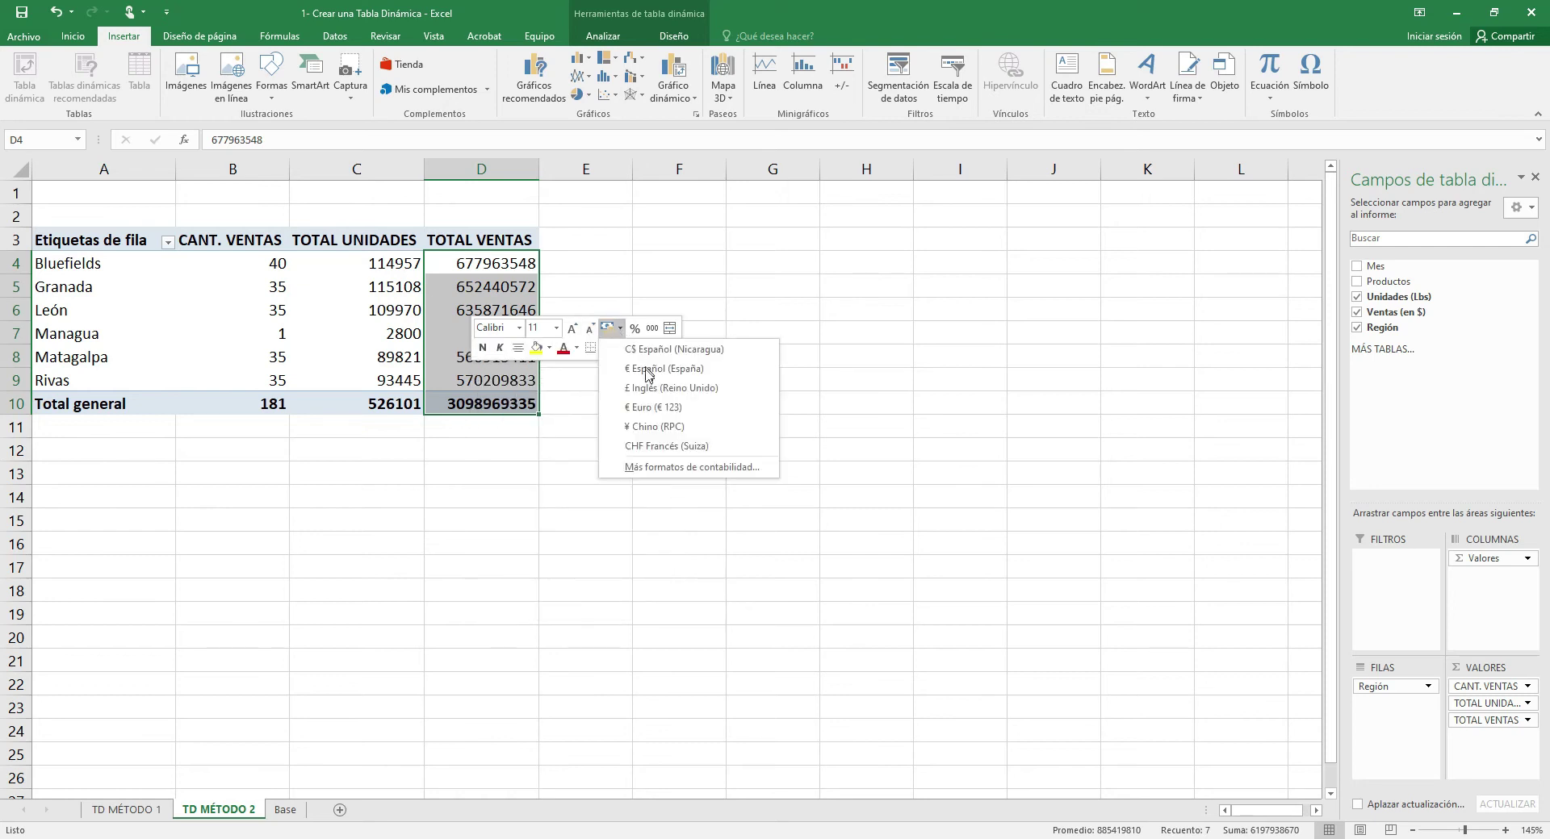
{"action": "left_click", "coordinate": [442, 335]}
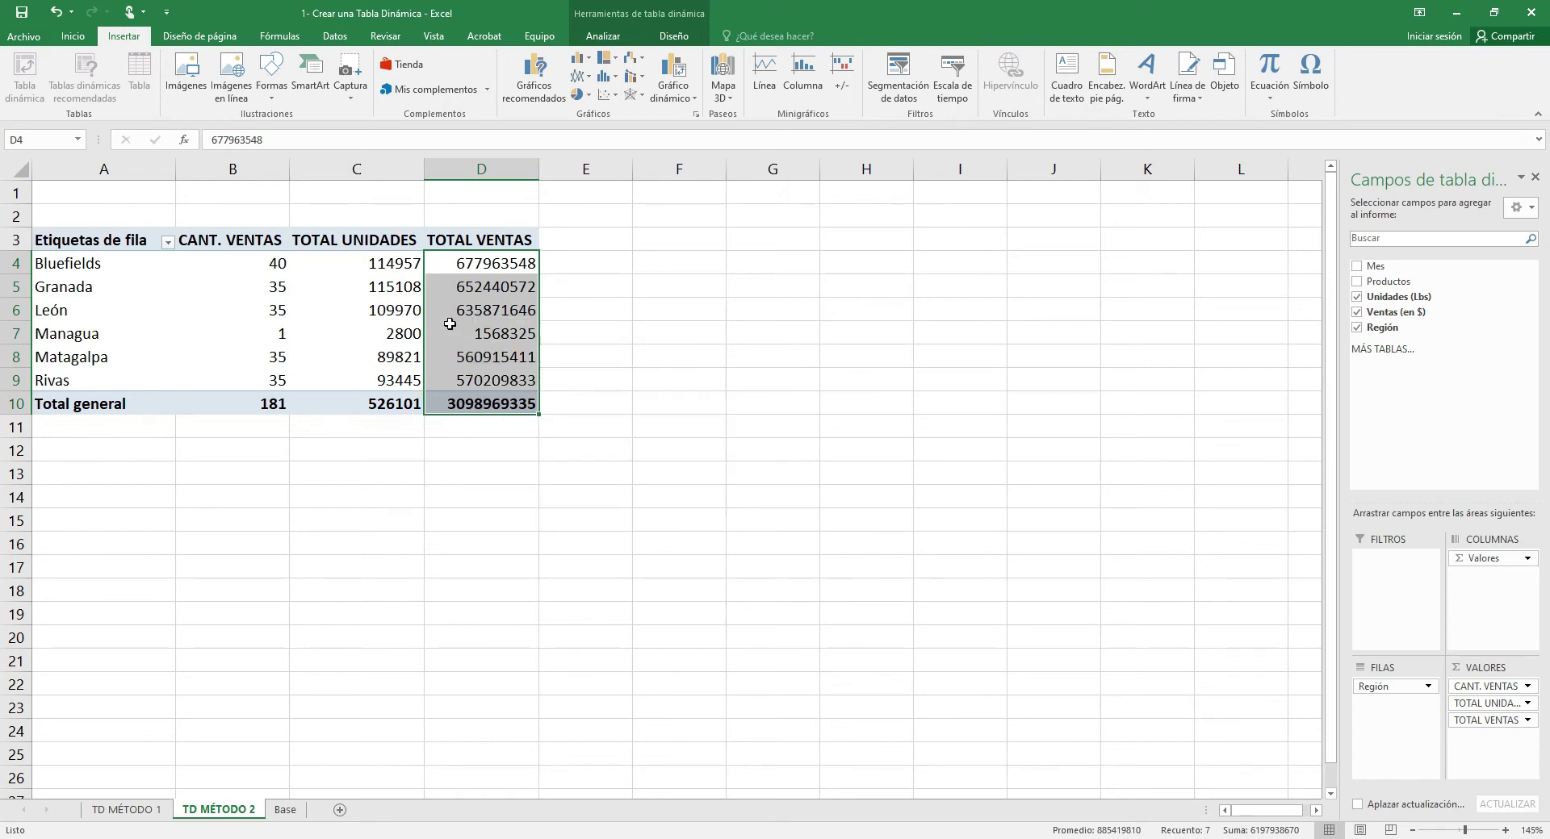
{"action": "left_click", "coordinate": [450, 326]}
{"action": "left_click", "coordinate": [279, 811]}
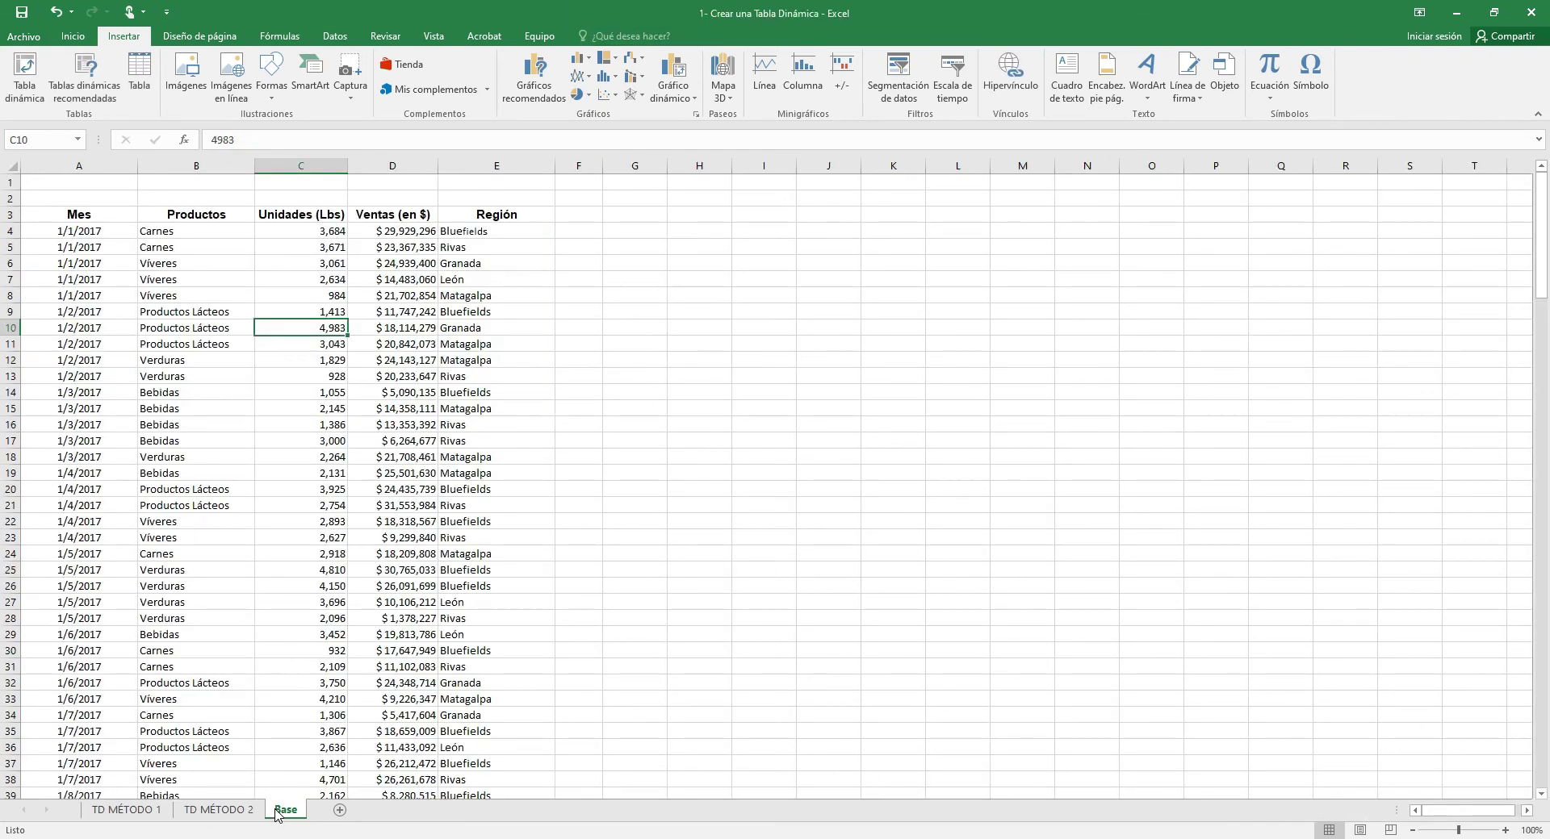
{"action": "left_click", "coordinate": [218, 809]}
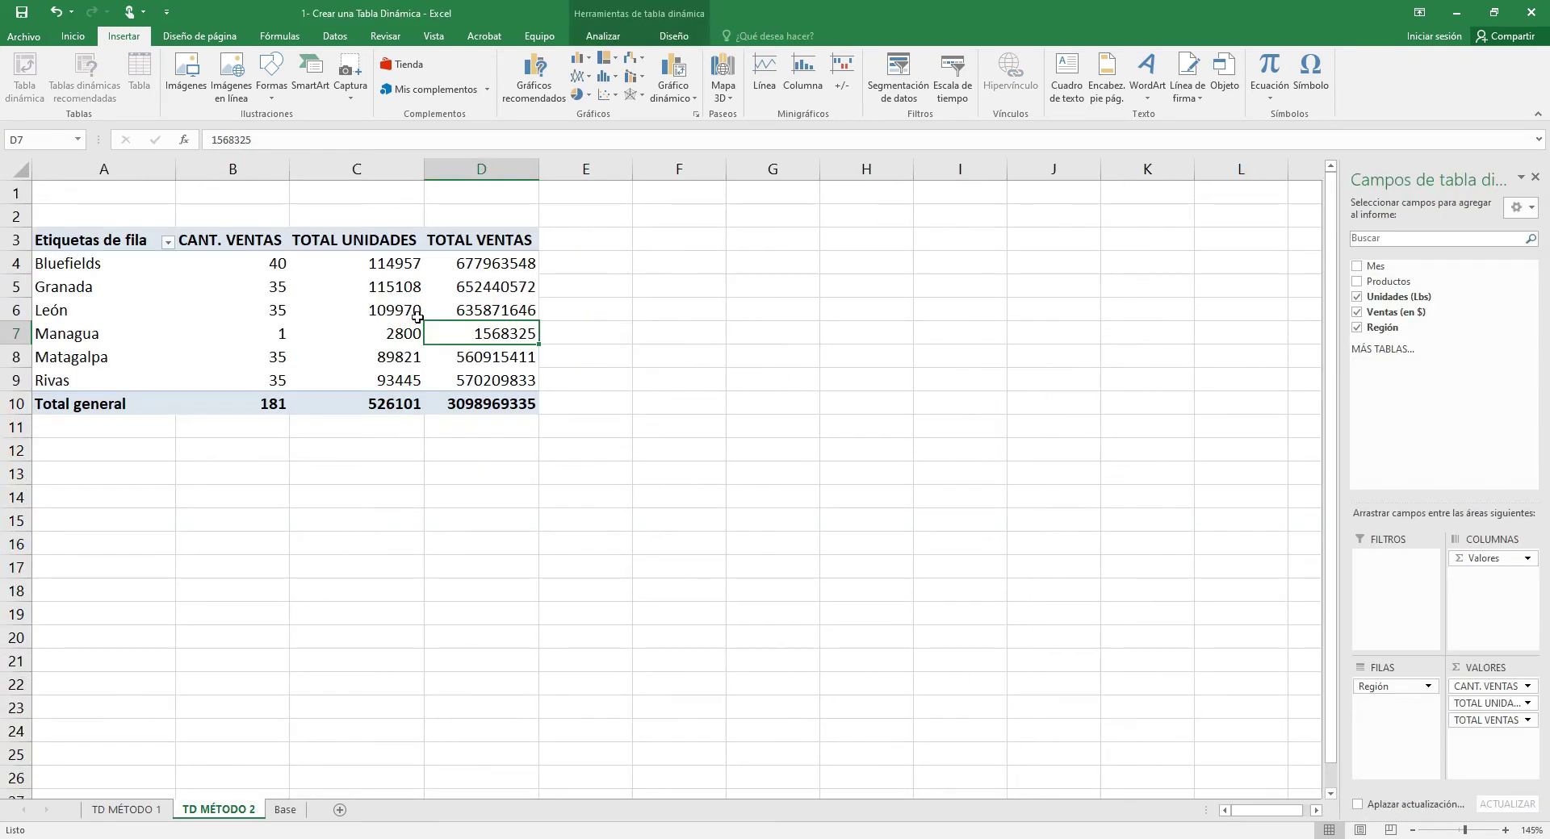
Format the TOTAL VENTAS values, including the grand total, as Contabilidad with the $ Cheroqui (Cheroqui) symbol and 2 decimal places
{"action": "left_click", "coordinate": [502, 266]}
{"action": "left_click_drag", "start_coordinate": [502, 265], "coordinate": [491, 388]}
{"action": "right_click", "coordinate": [491, 388]}
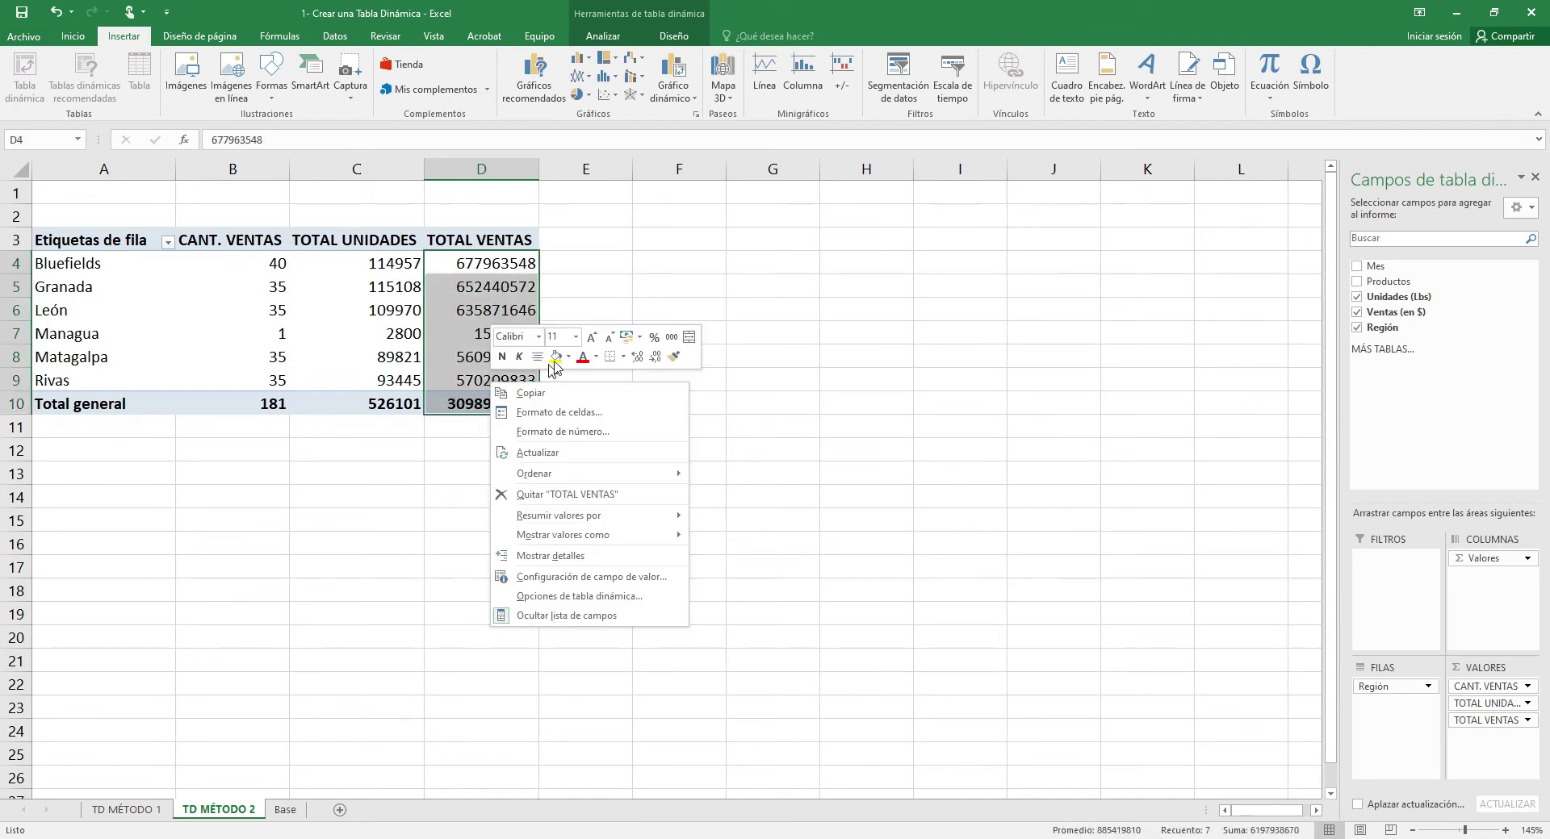
{"action": "left_click", "coordinate": [640, 338]}
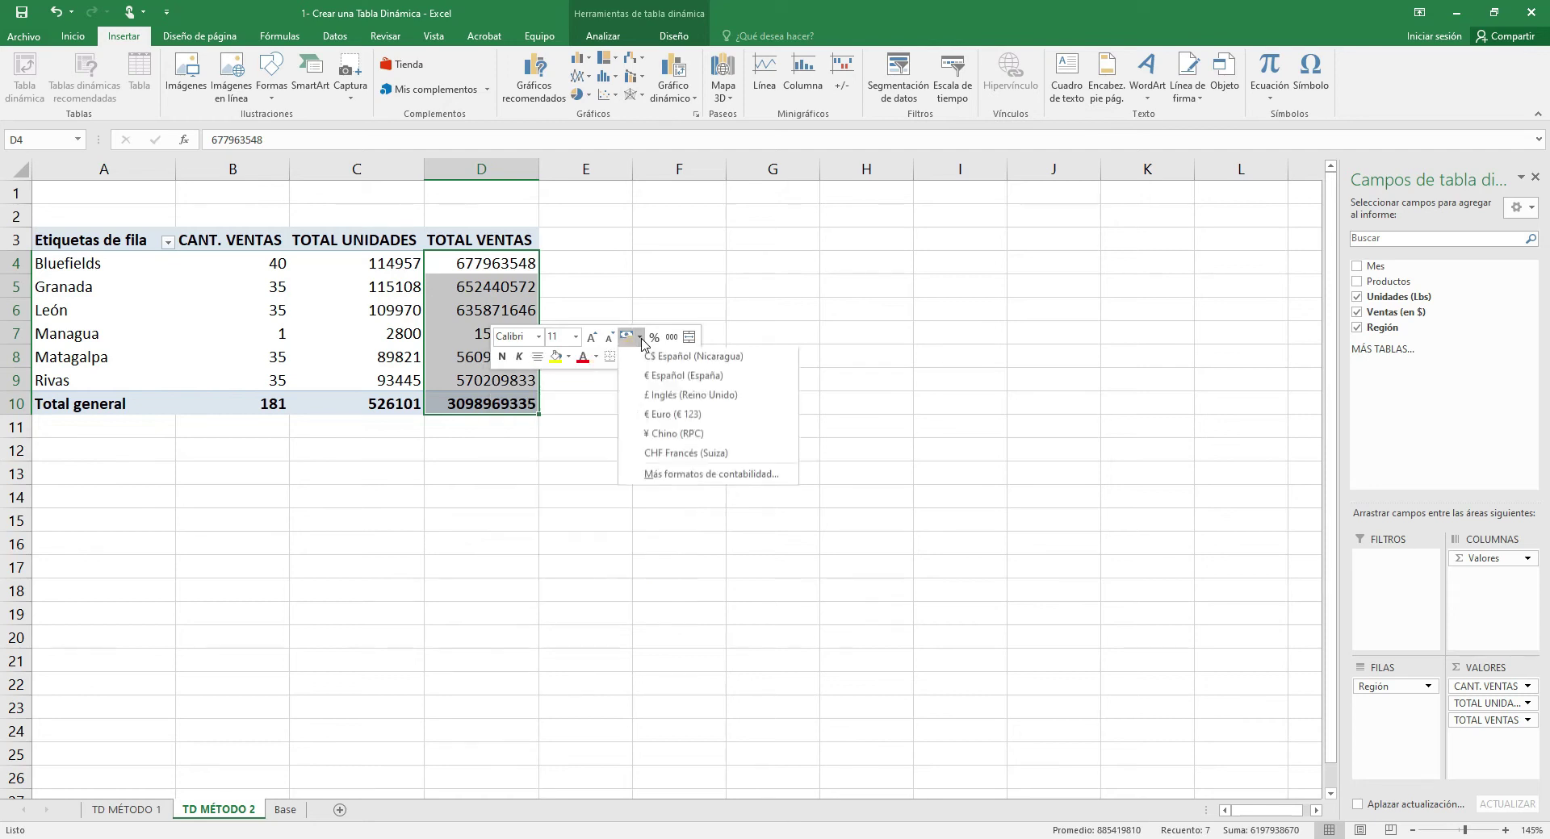
{"action": "left_click", "coordinate": [670, 476]}
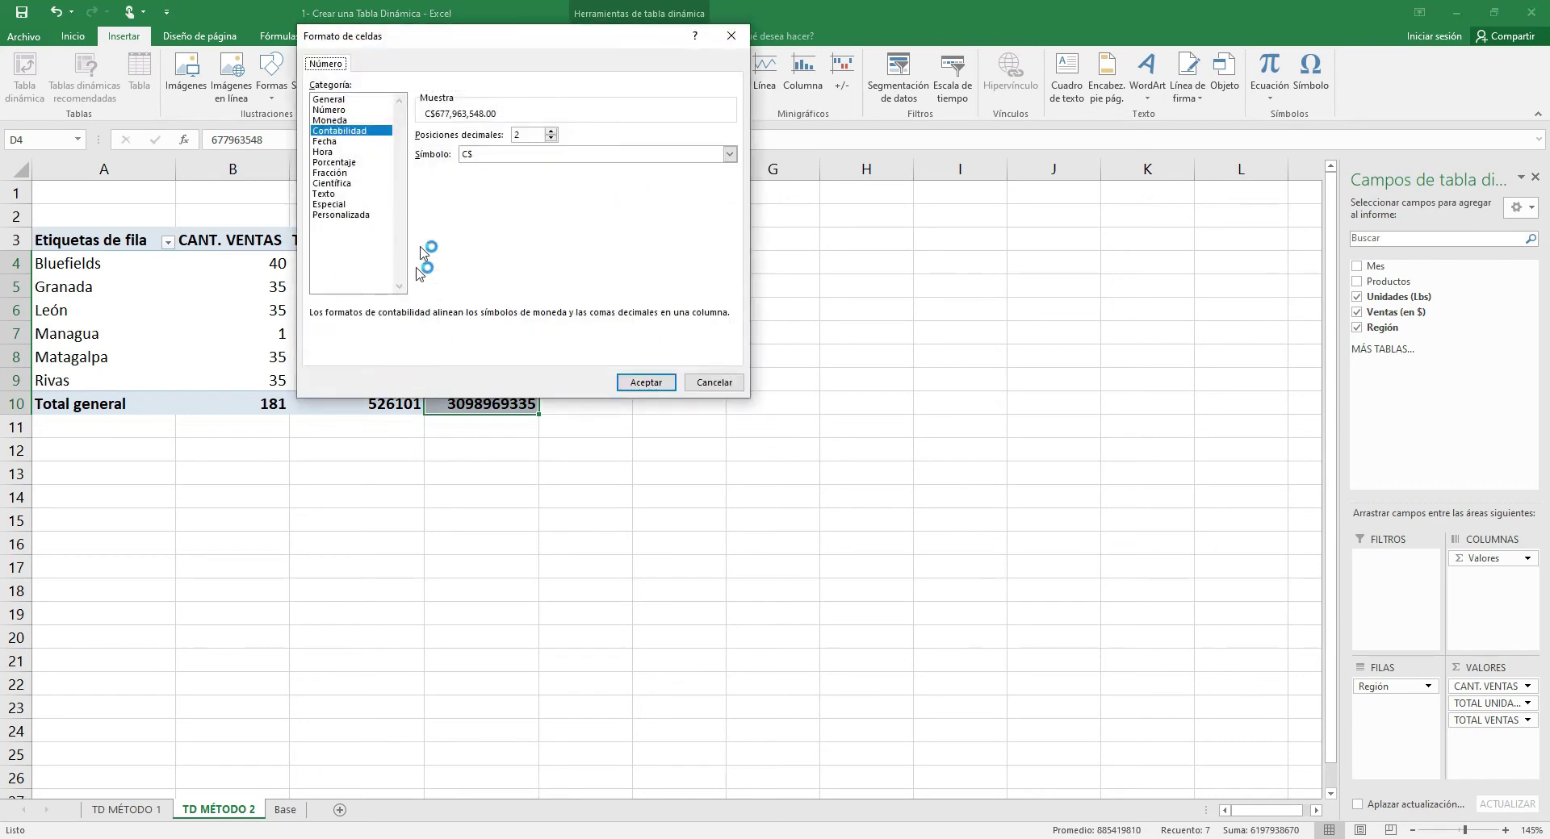
{"action": "left_click", "coordinate": [512, 154]}
{"action": "scroll", "coordinate": [510, 186], "scroll_direction": "down", "scroll_amount": 4}
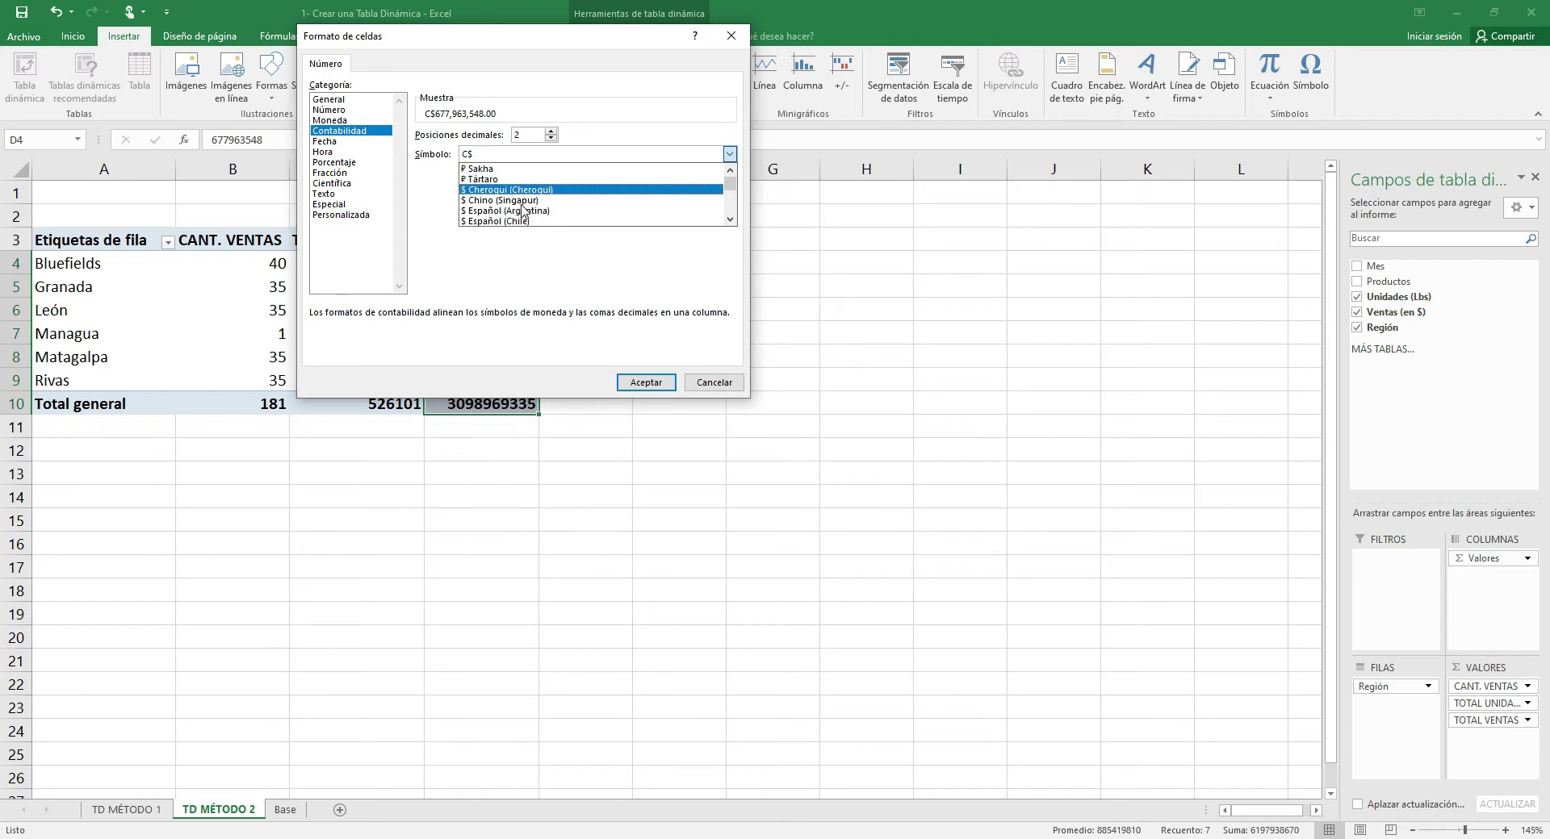
{"action": "left_click", "coordinate": [523, 212]}
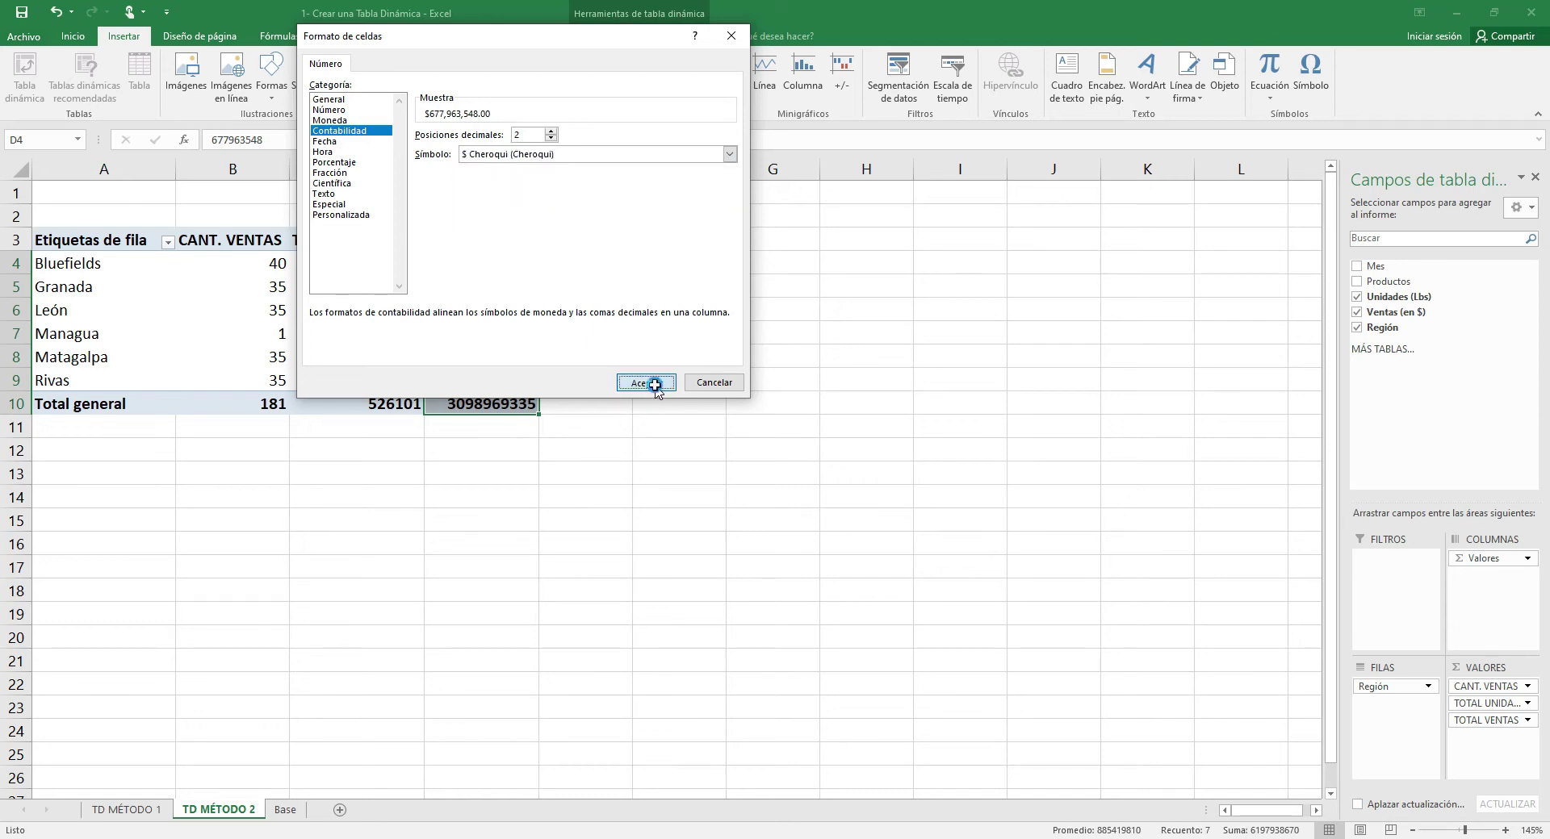
{"action": "left_click", "coordinate": [645, 382]}
{"action": "left_click", "coordinate": [601, 335]}
{"action": "left_click", "coordinate": [419, 337]}
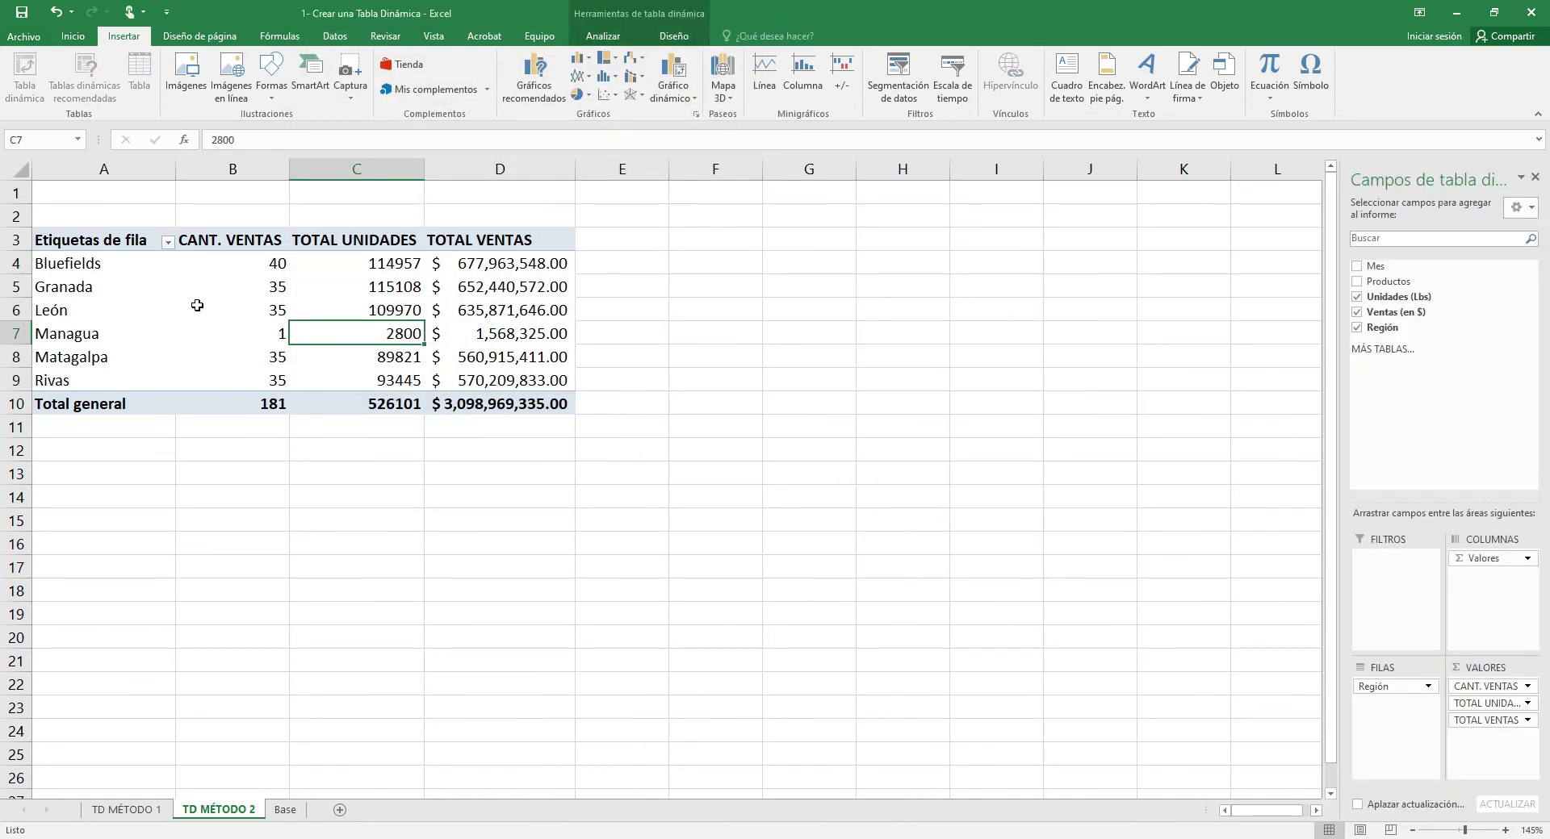
{"action": "mouse_move", "coordinate": [197, 305]}
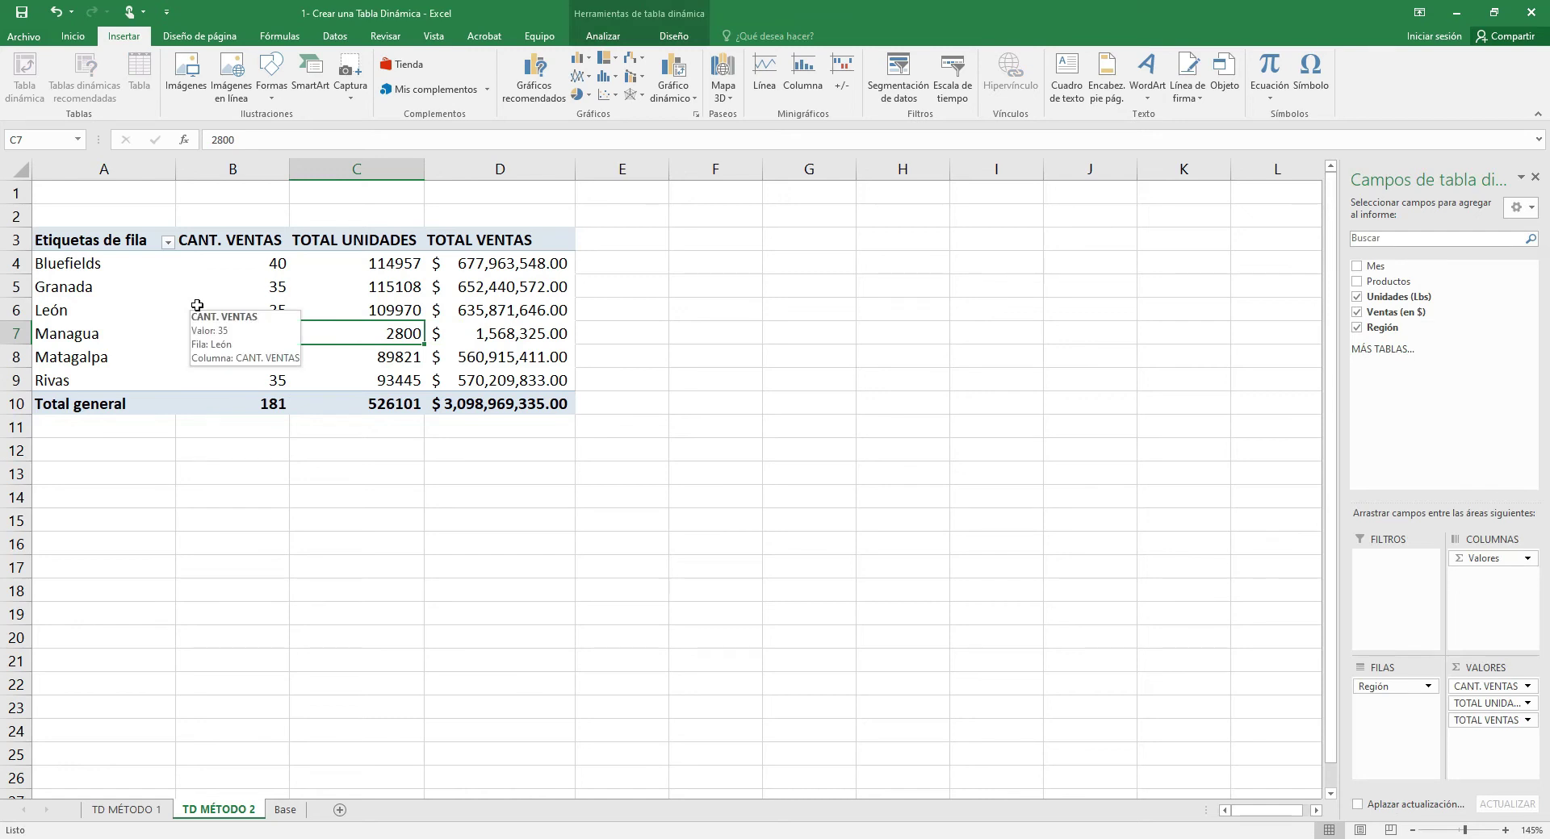
Format the sales data A3:E184 on the Base sheet as a table with headers, using the light style with a solid red header row
{"action": "left_click", "coordinate": [287, 809]}
{"action": "left_click", "coordinate": [303, 469]}
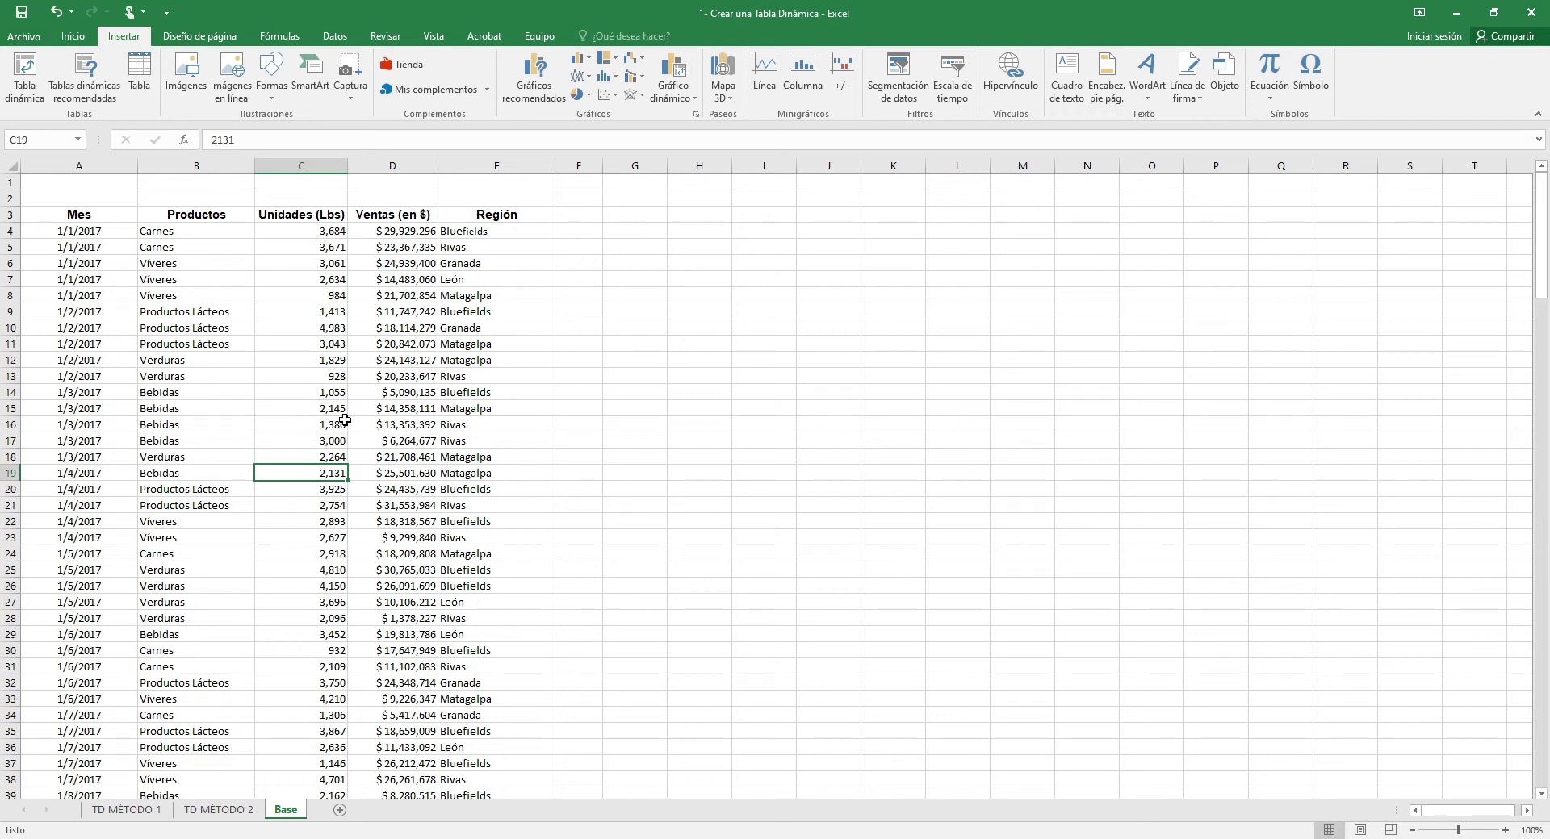
{"action": "left_click", "coordinate": [201, 408]}
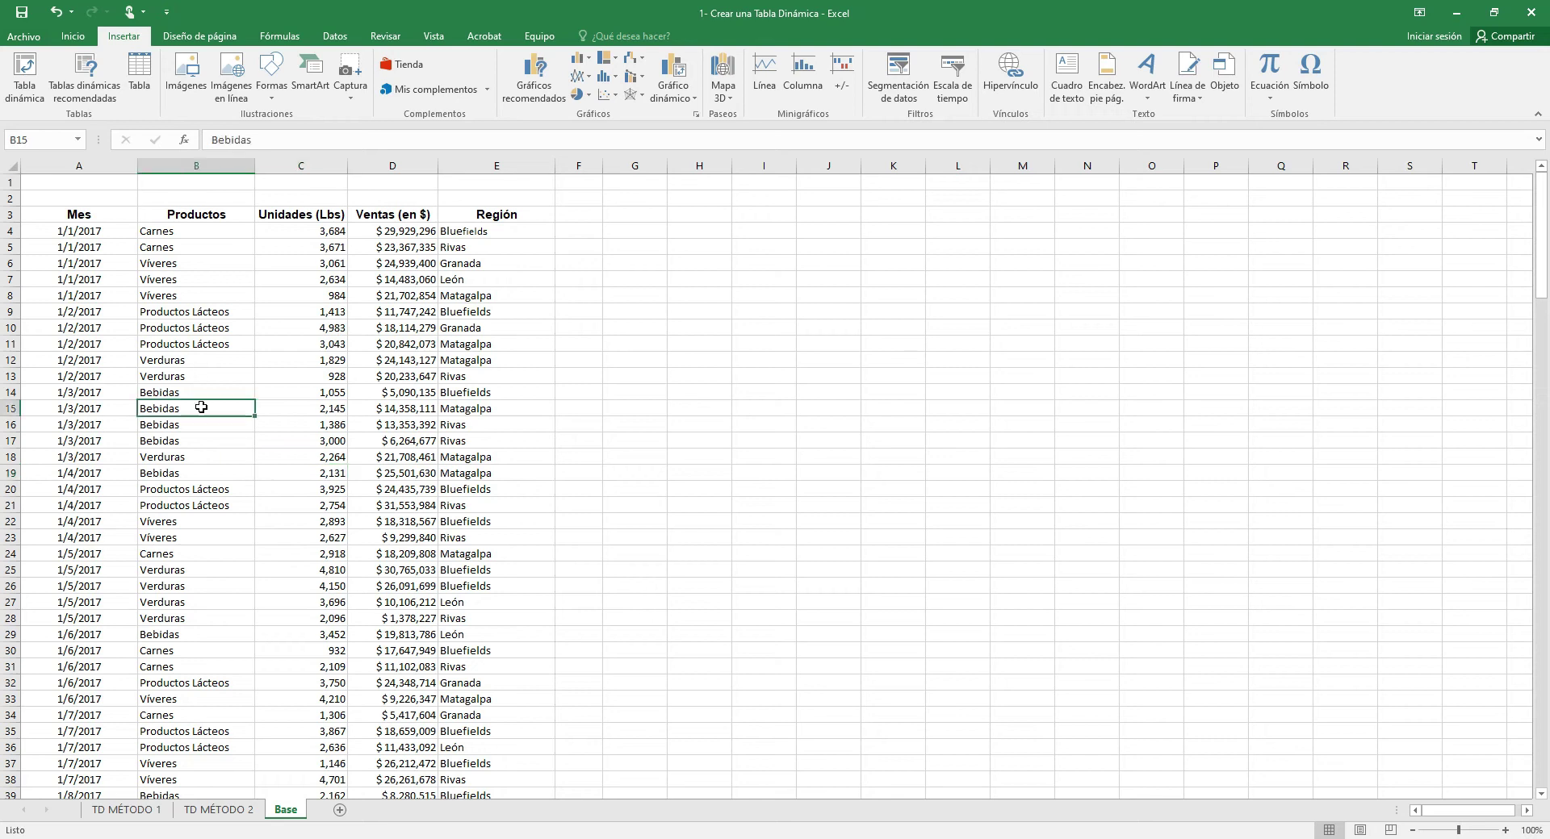
{"action": "left_click", "coordinate": [139, 281]}
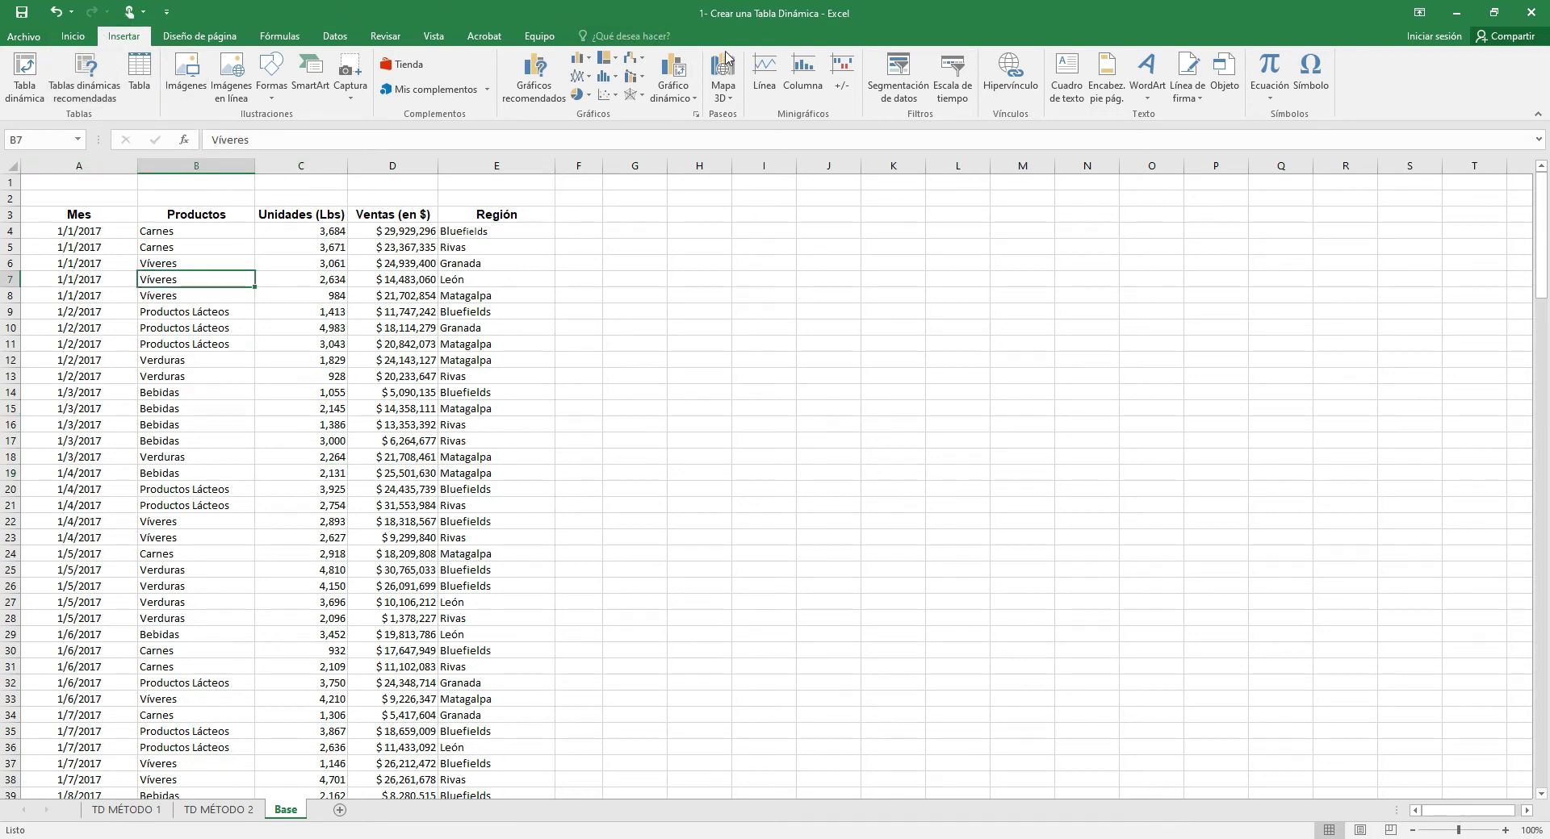
{"action": "left_click", "coordinate": [73, 36]}
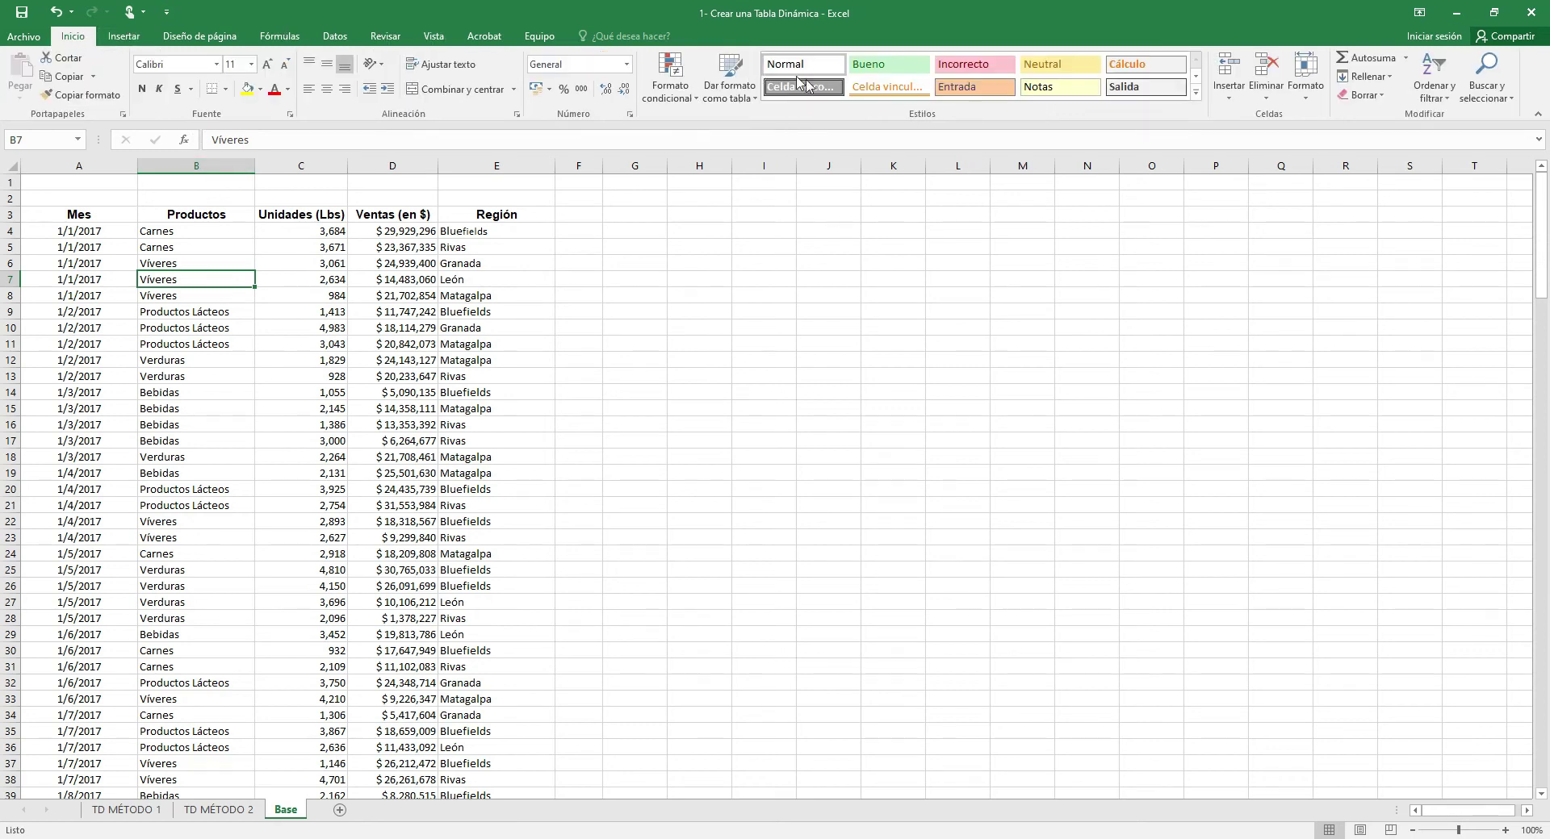
{"action": "left_click", "coordinate": [730, 79]}
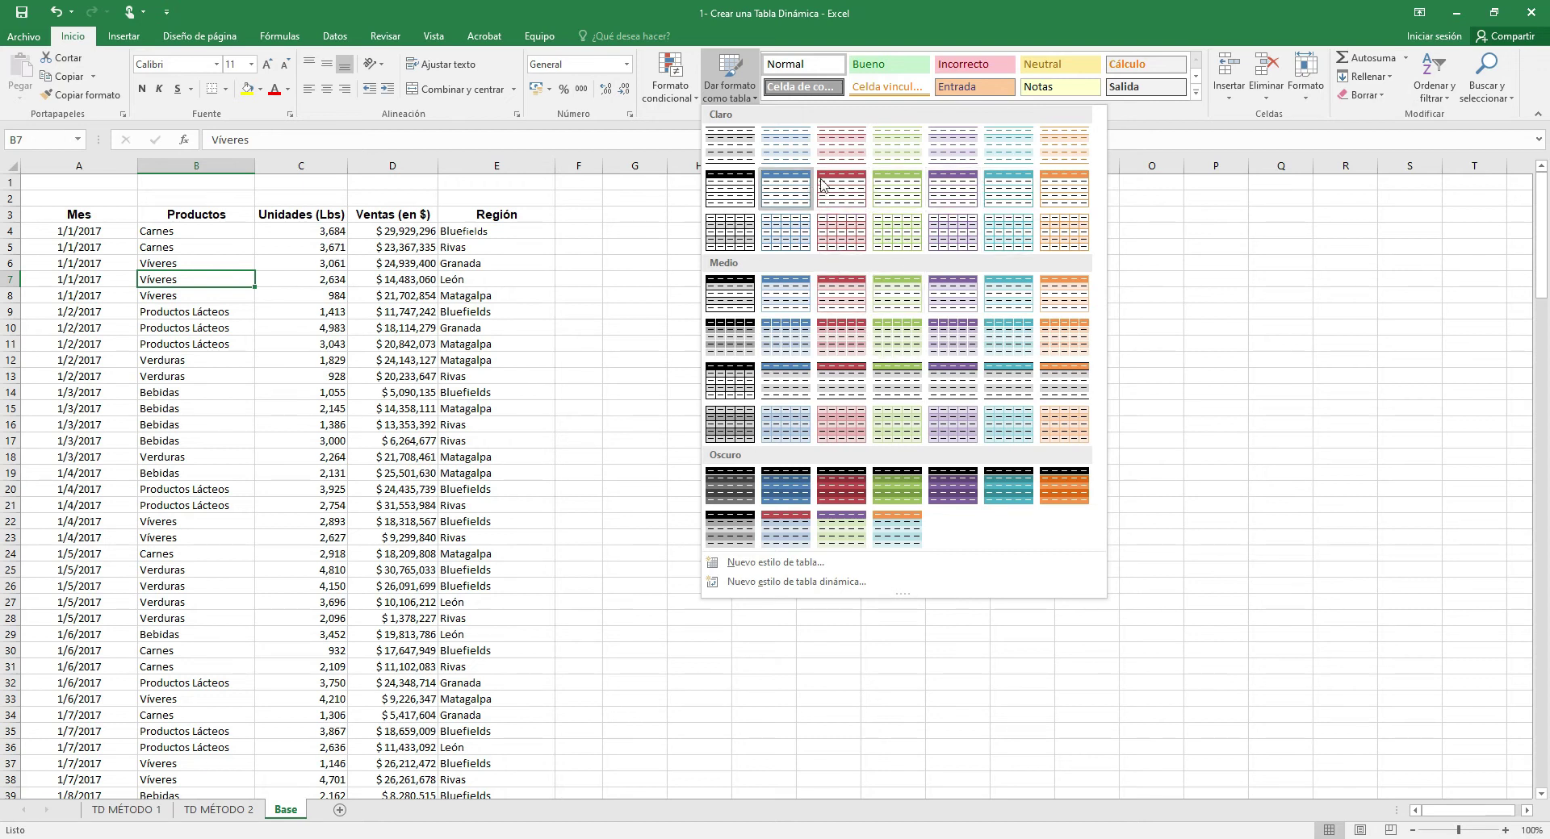
{"action": "left_click", "coordinate": [846, 191]}
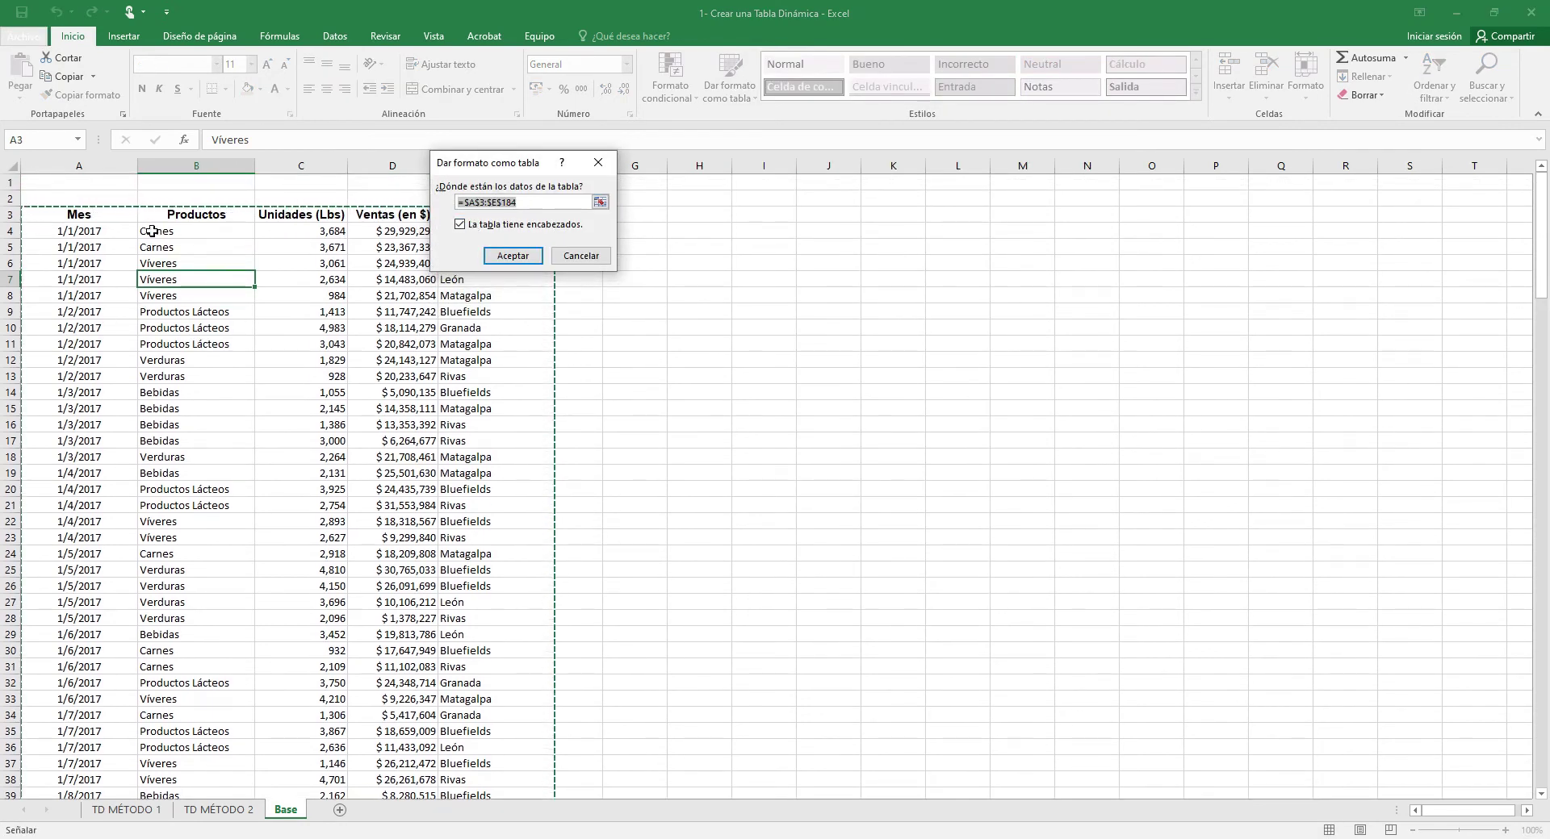
{"action": "left_click", "coordinate": [512, 256]}
{"action": "left_click", "coordinate": [252, 373]}
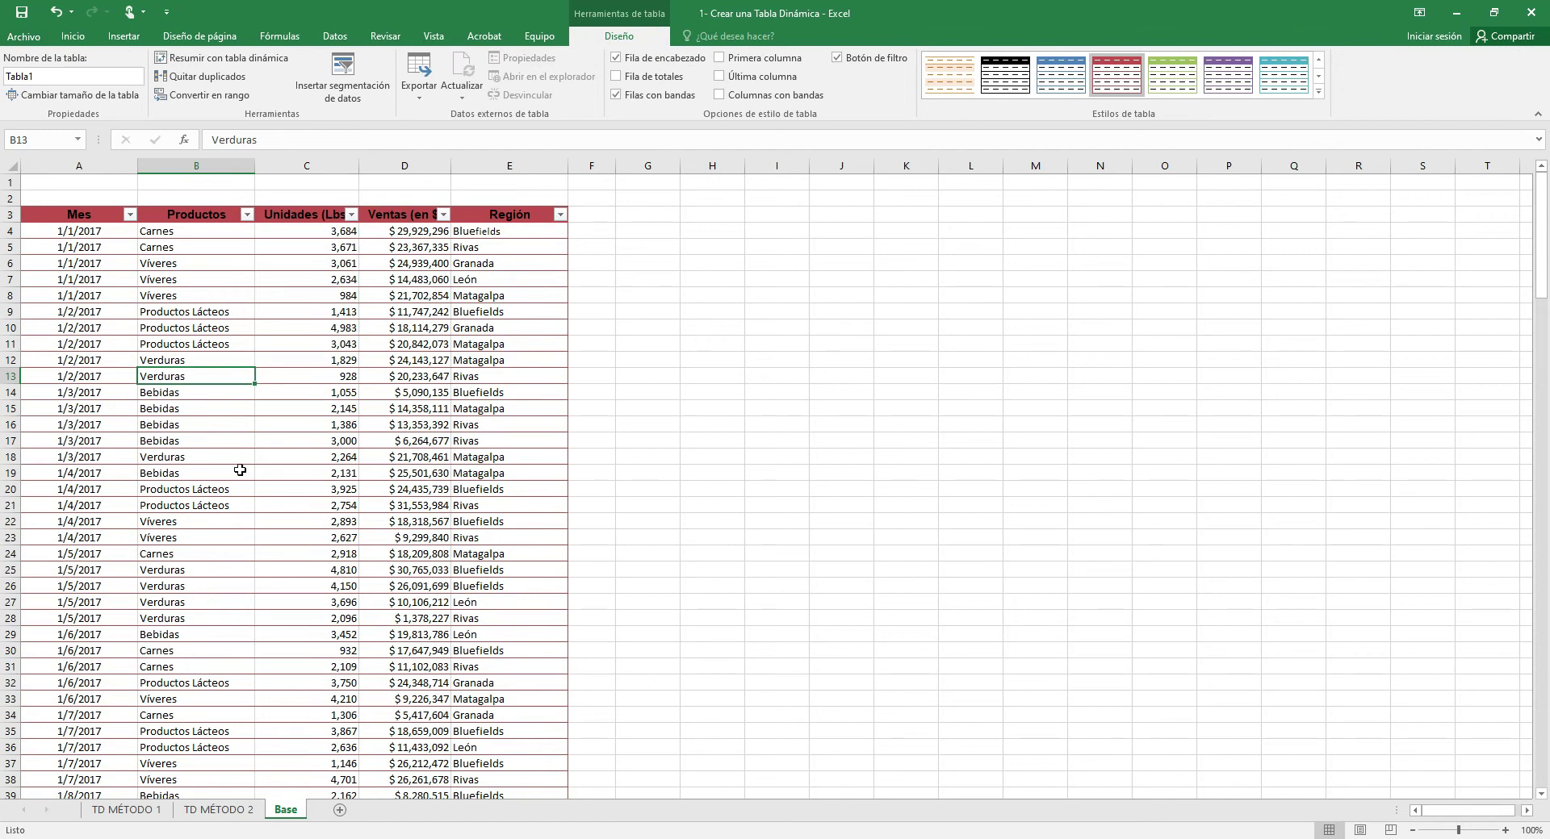
{"action": "left_click", "coordinate": [365, 394]}
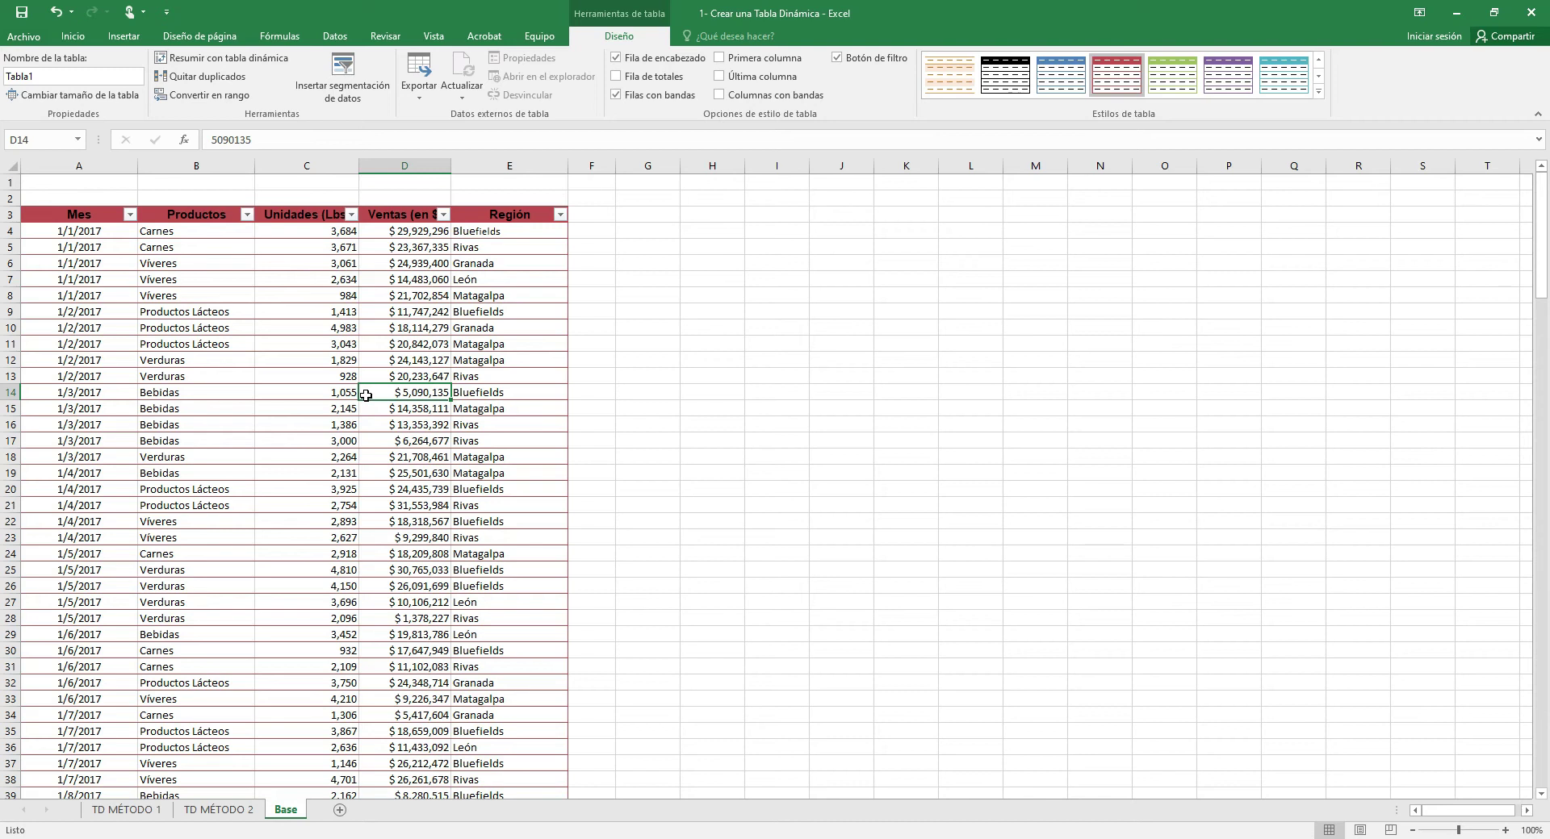
{"action": "key", "text": "Up"}
{"action": "key", "text": "Up"}
{"action": "key", "text": "Up"}
{"action": "key", "text": "Up"}
{"action": "key", "text": "Up"}
{"action": "key", "text": "Up"}
{"action": "key", "text": "Up"}
{"action": "key", "text": "Up"}
{"action": "key", "text": "Up"}
{"action": "key", "text": "Up"}
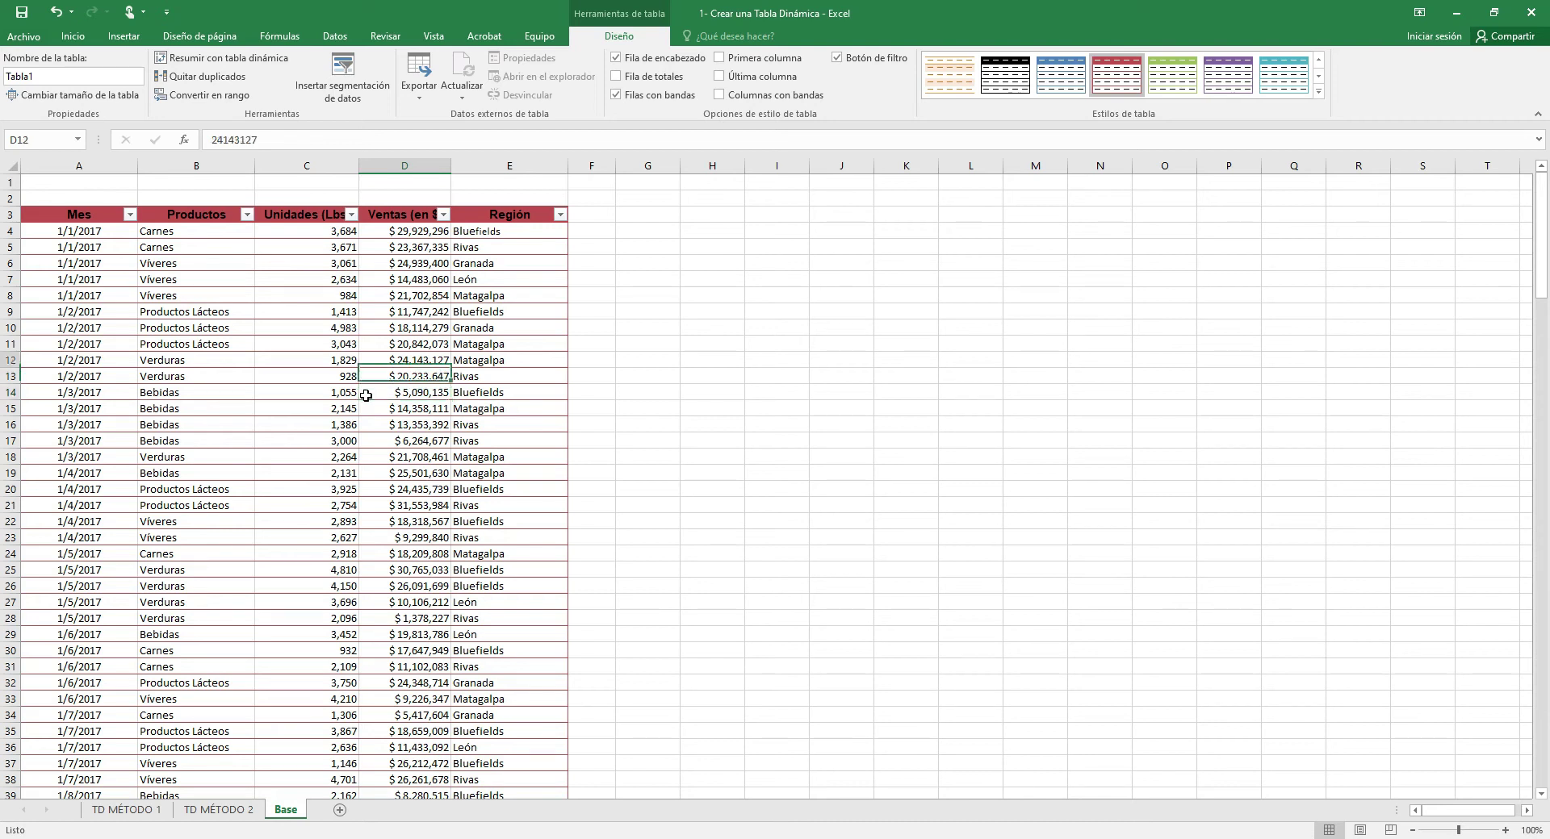
{"action": "key", "text": "Right"}
{"action": "key", "text": "Right"}
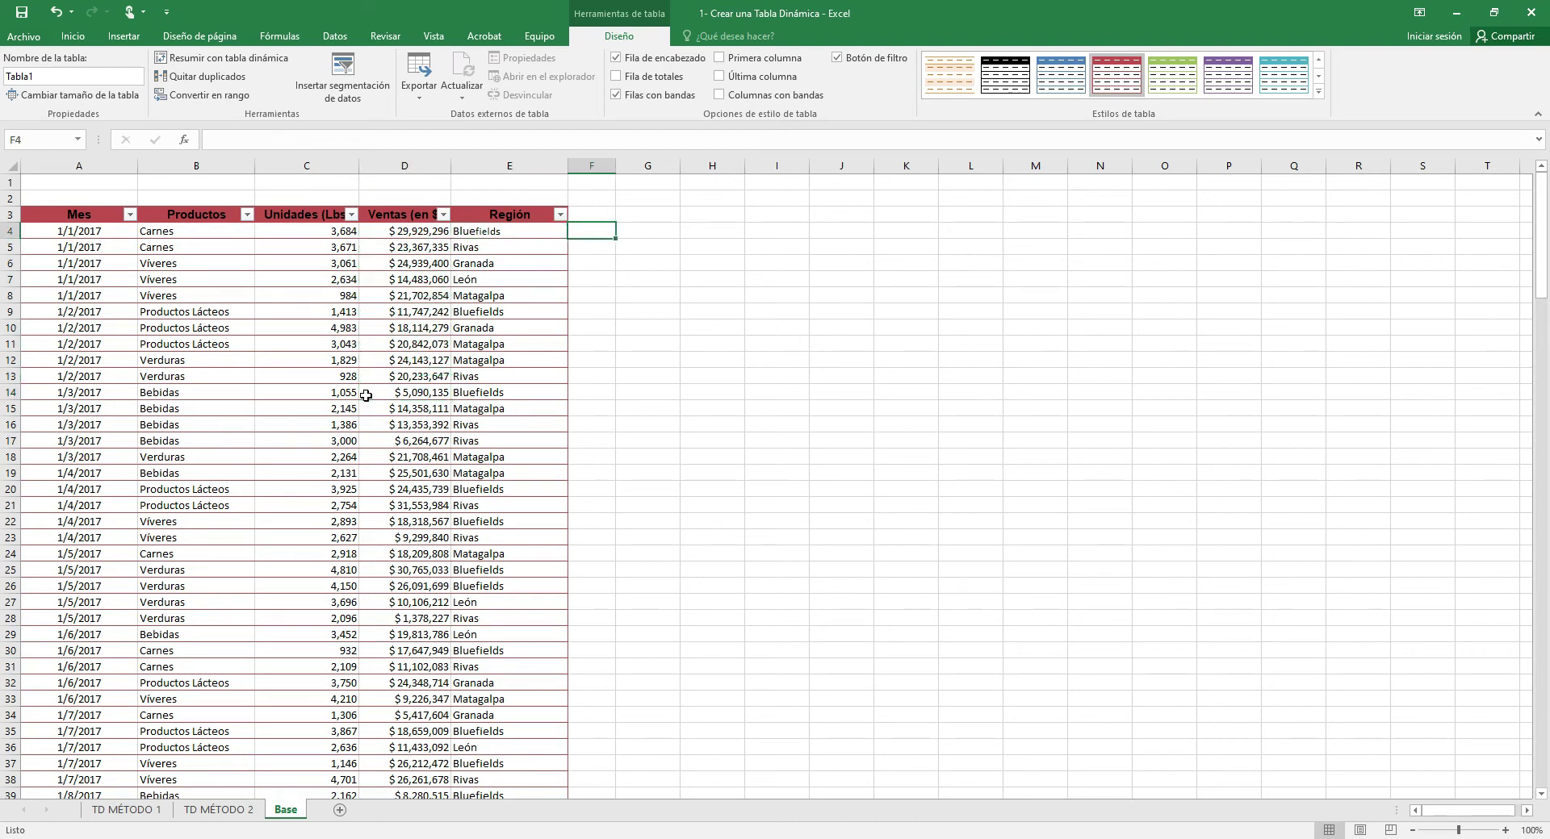
{"action": "type", "text": "+"}
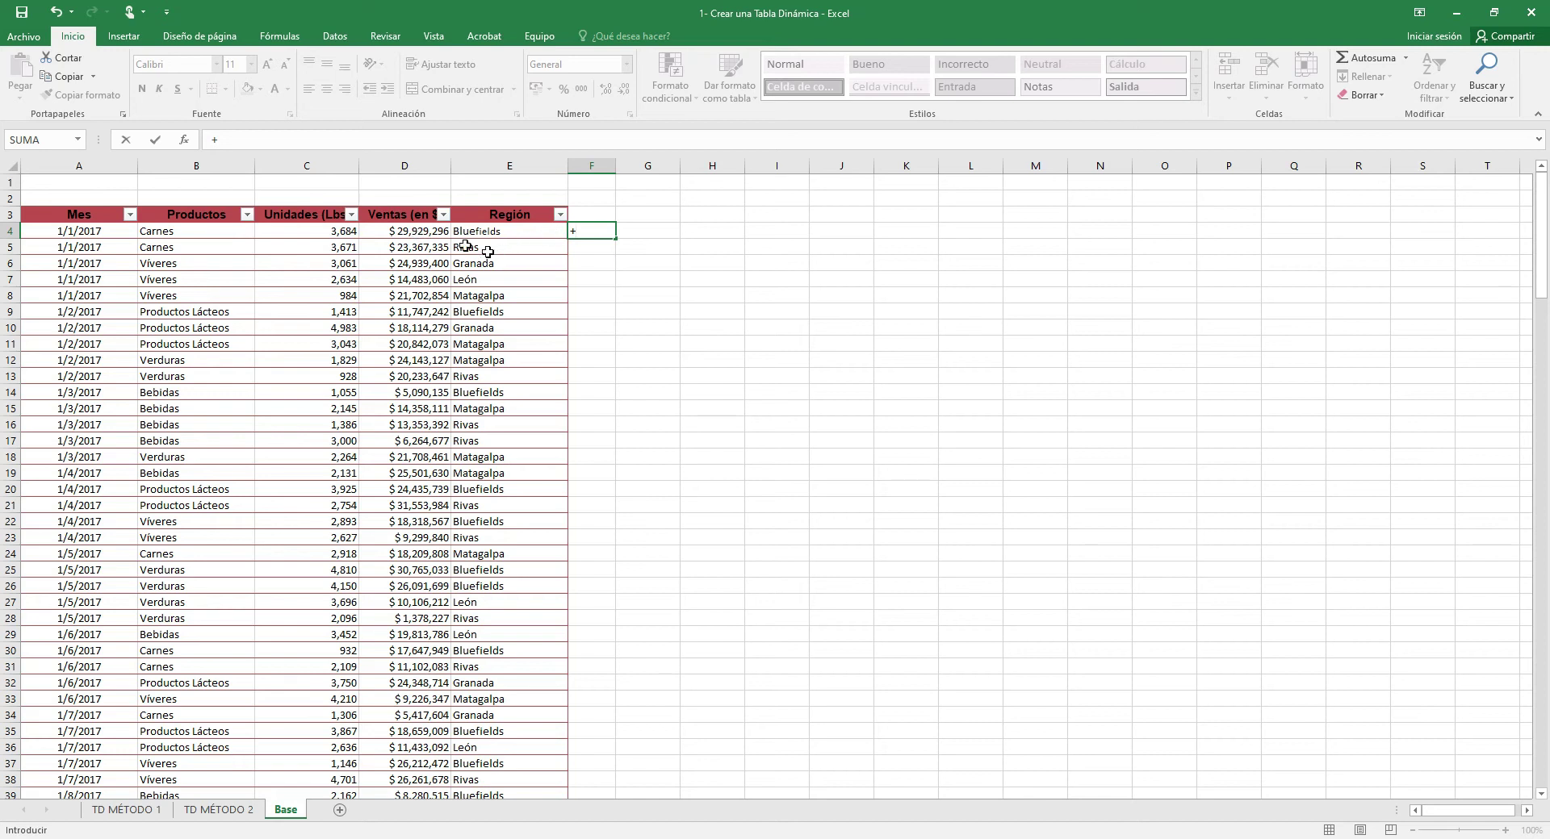
{"action": "left_click", "coordinate": [413, 236]}
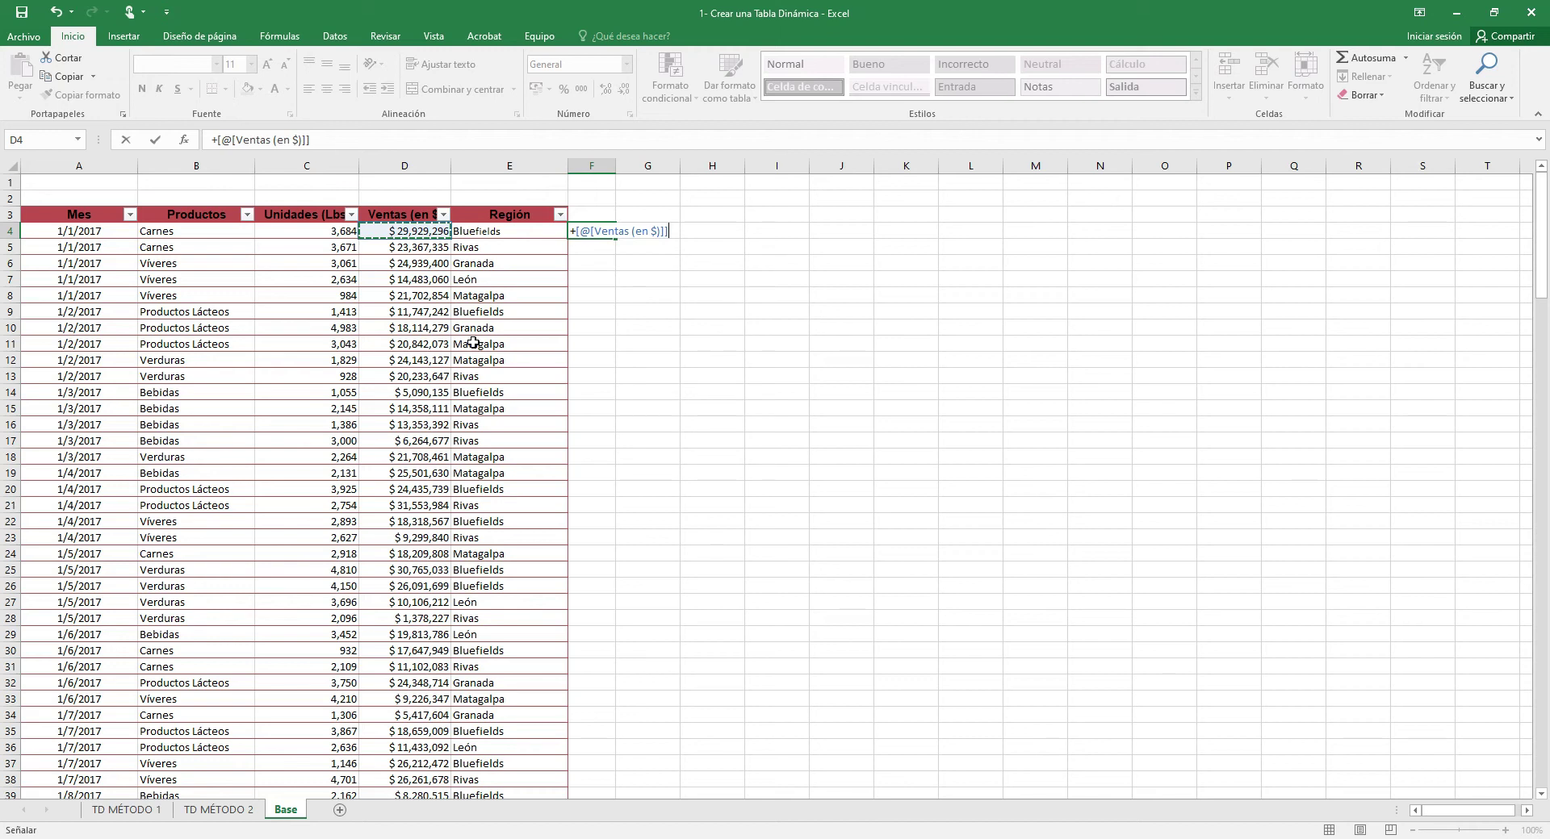
{"action": "key", "text": "Escape"}
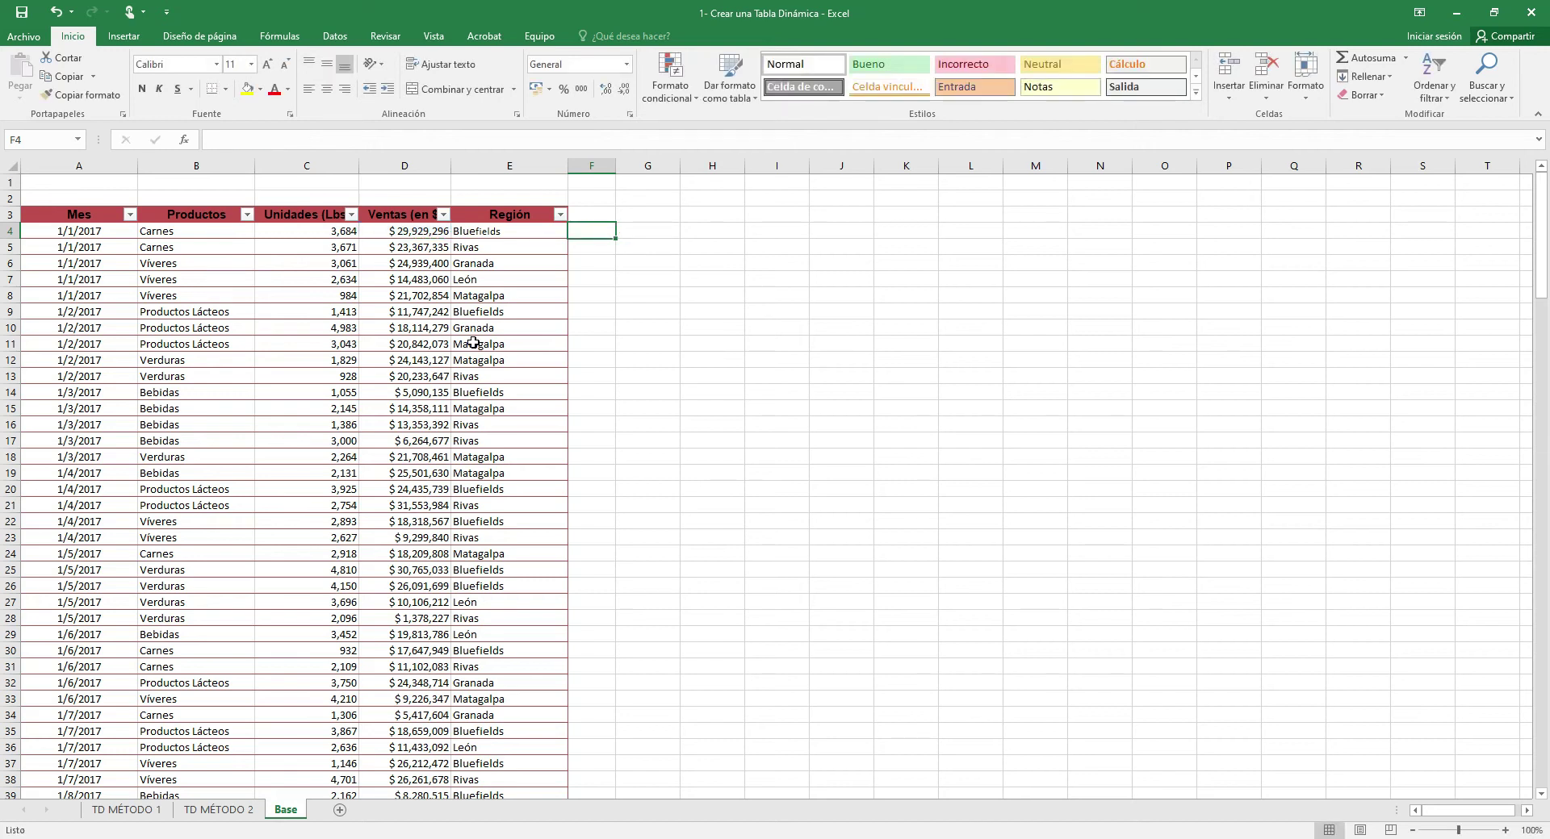
Rename the sales data table on the Base sheet as FUENTE
{"action": "left_click", "coordinate": [289, 454]}
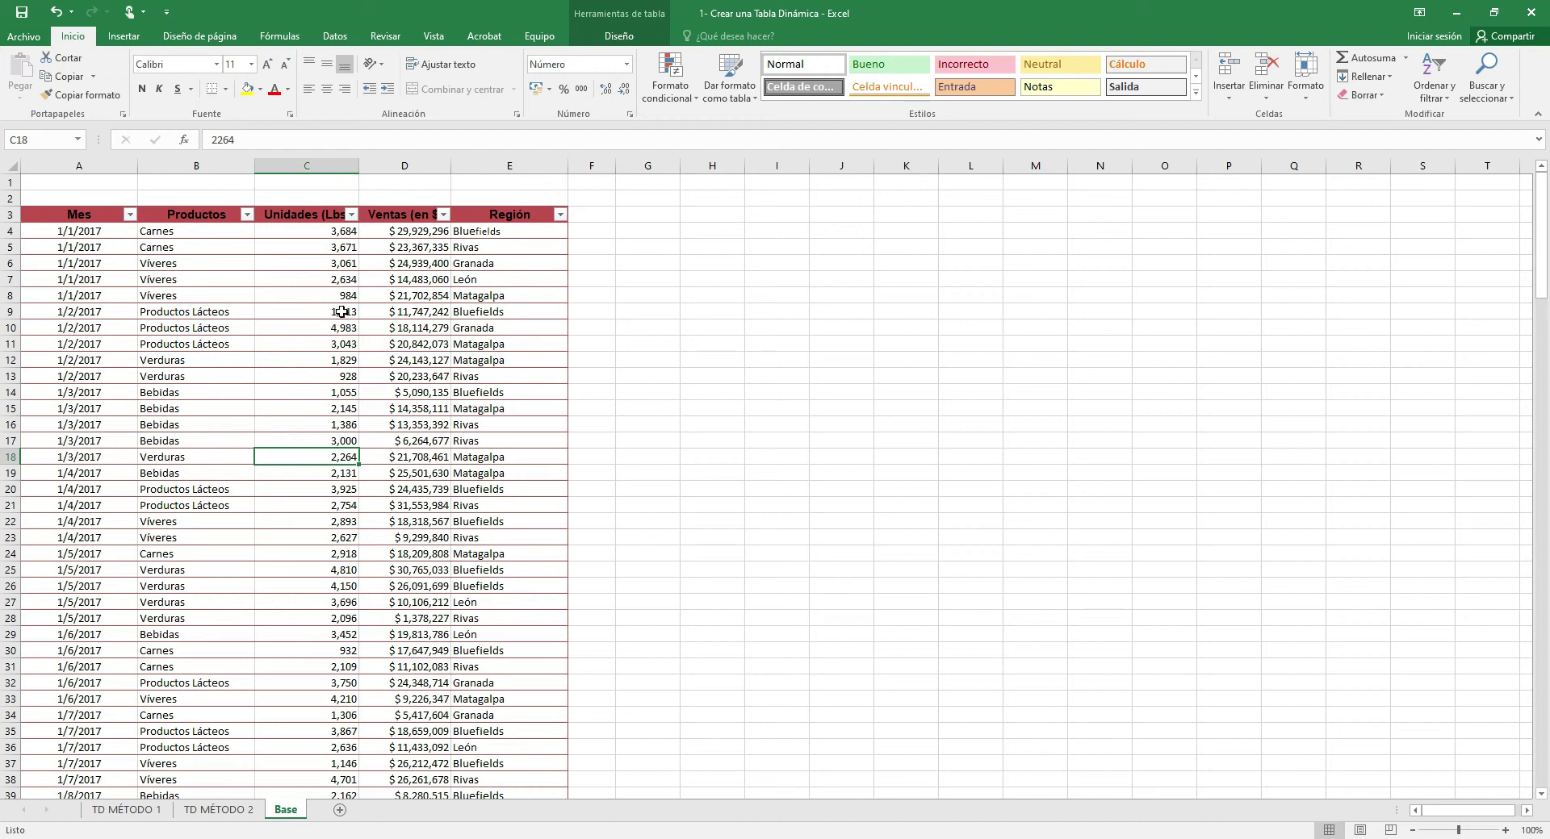
{"action": "left_click", "coordinate": [616, 36]}
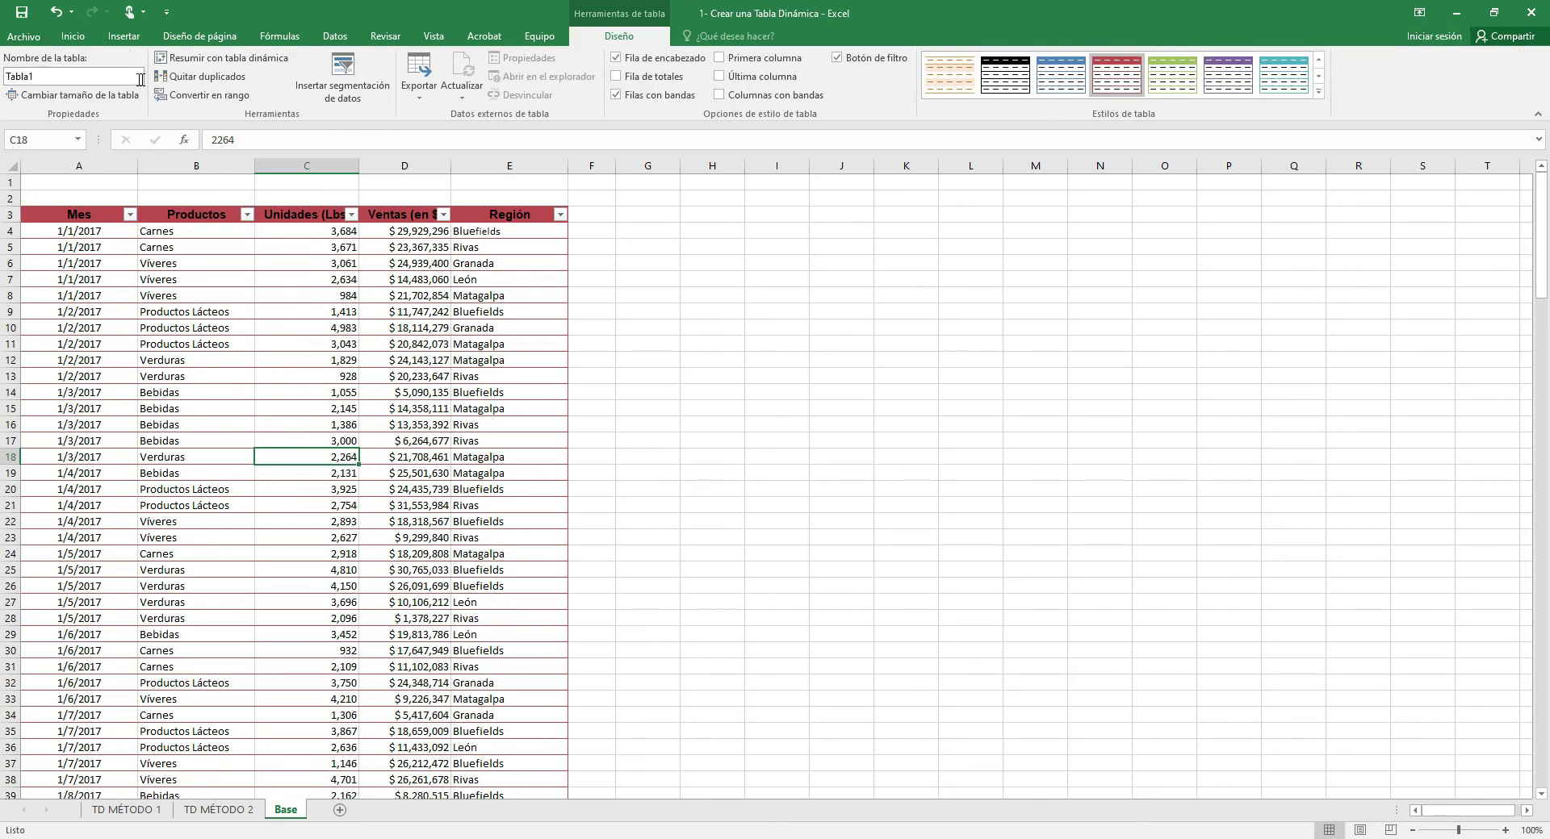
{"action": "left_click", "coordinate": [106, 72]}
{"action": "key", "text": "BackSpace"}
{"action": "type", "text": "FUN"}
{"action": "key", "text": "BackSpace"}
{"action": "type", "text": "ENTE"}
{"action": "key", "text": "Return"}
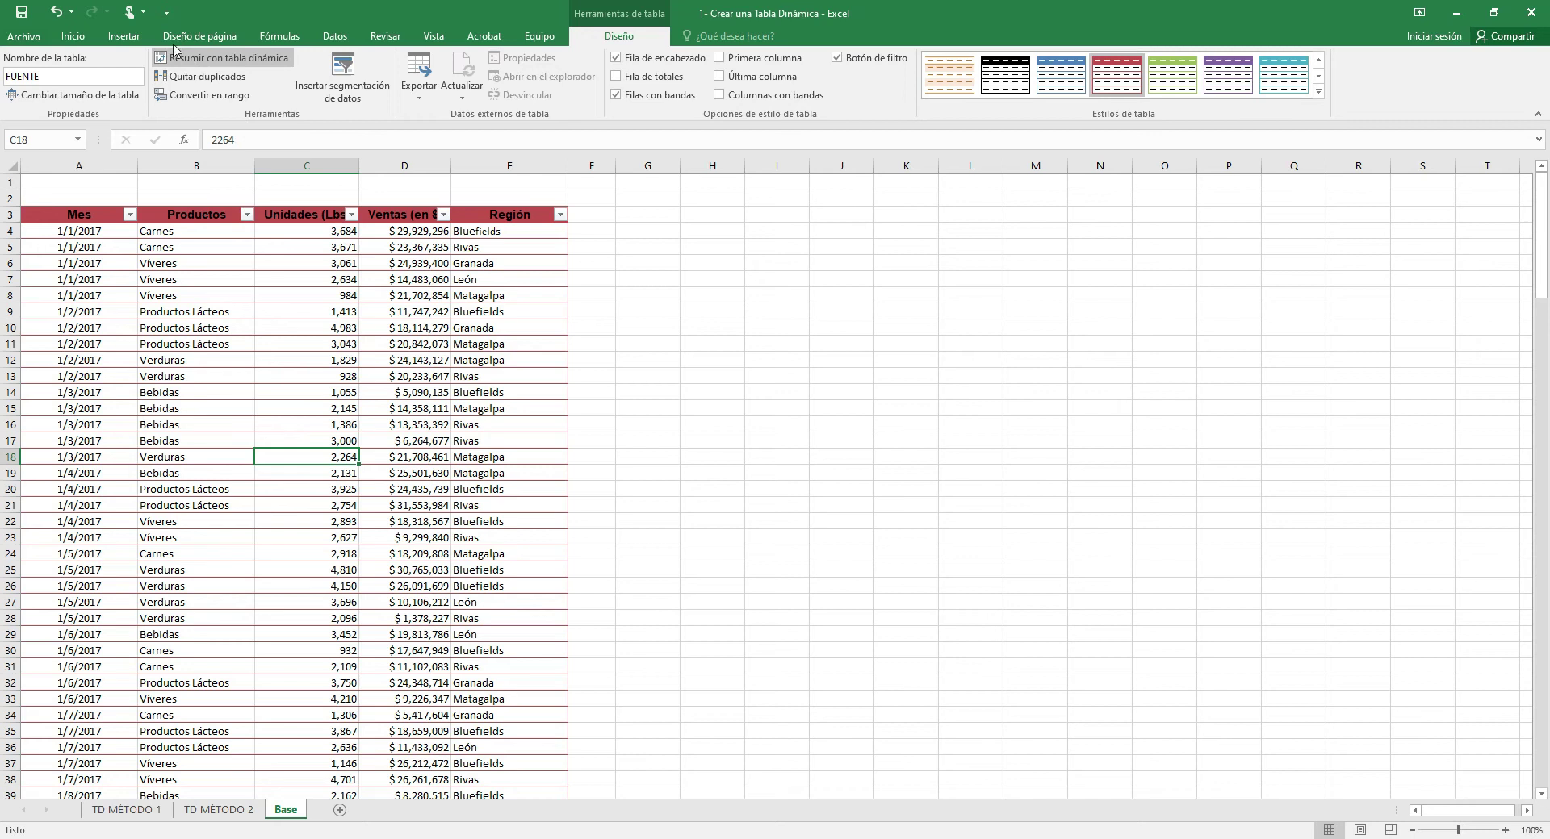
Summarize the FUENTE table with a pivot table placed on a new worksheet
{"action": "left_click", "coordinate": [139, 39]}
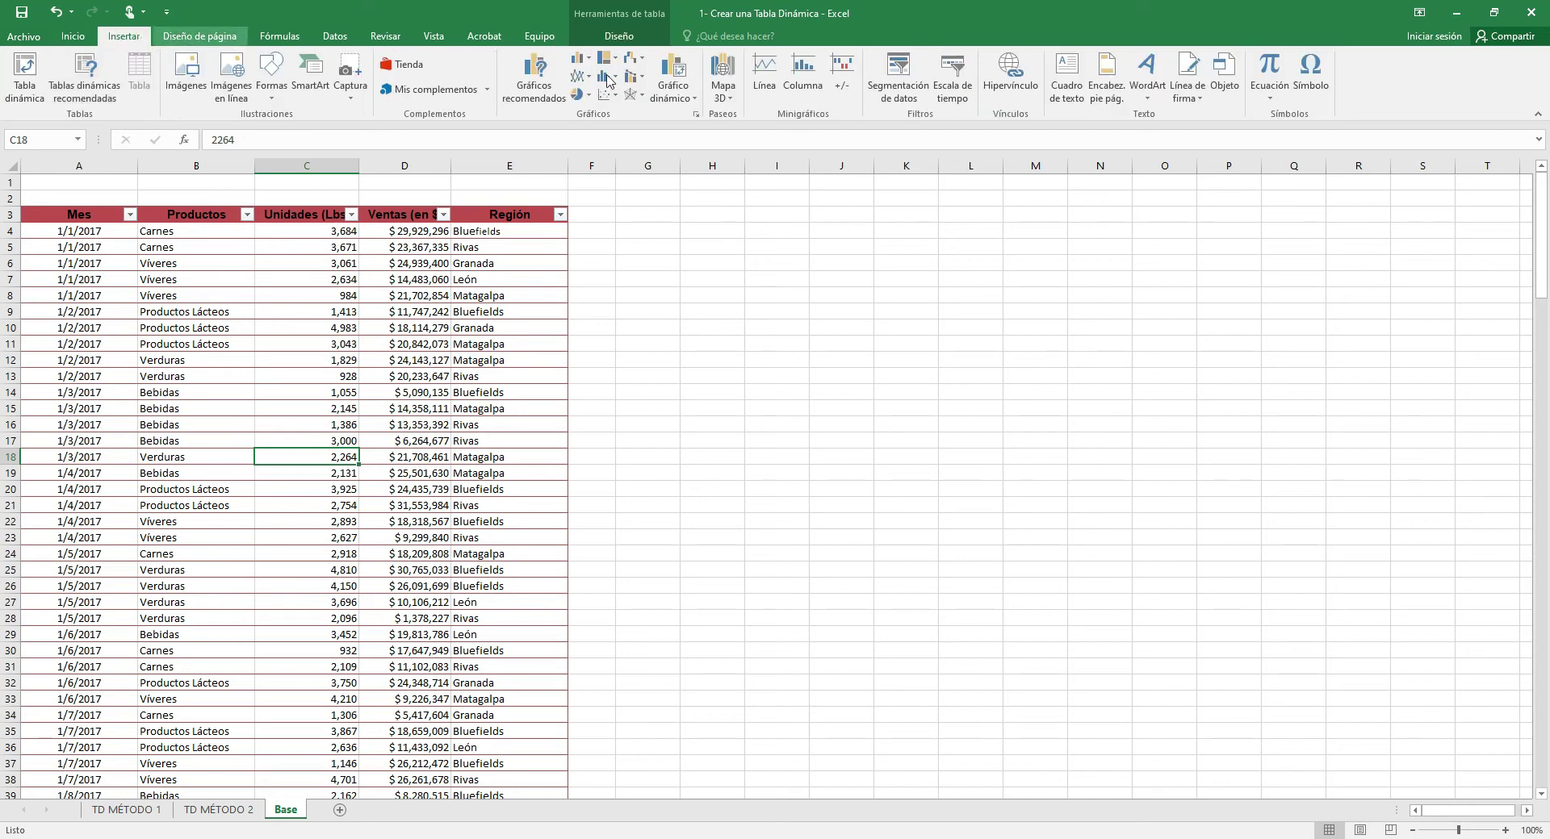
{"action": "left_click", "coordinate": [620, 39]}
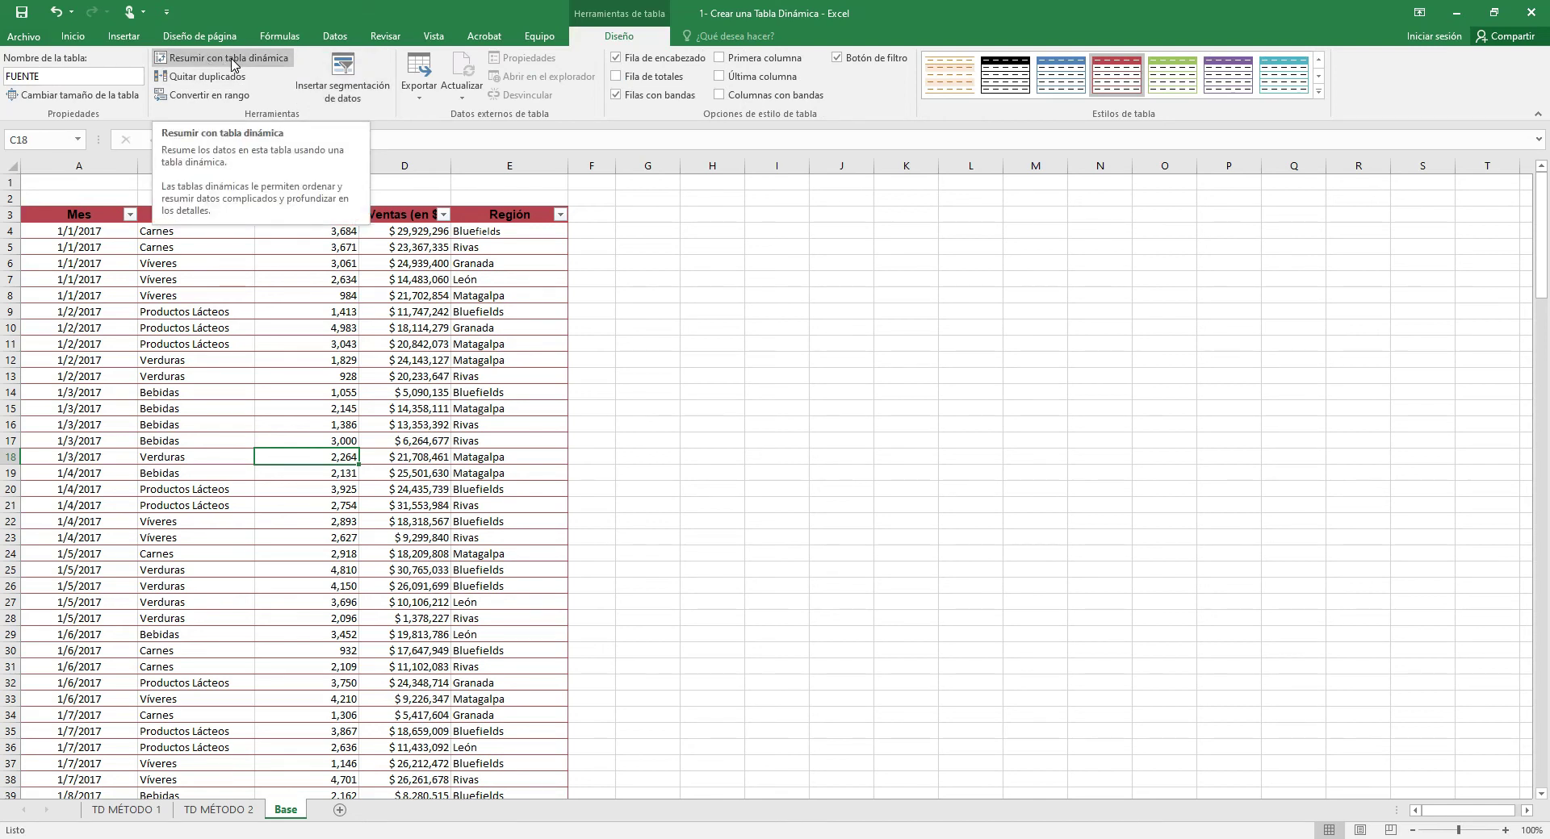
{"action": "left_click", "coordinate": [232, 58]}
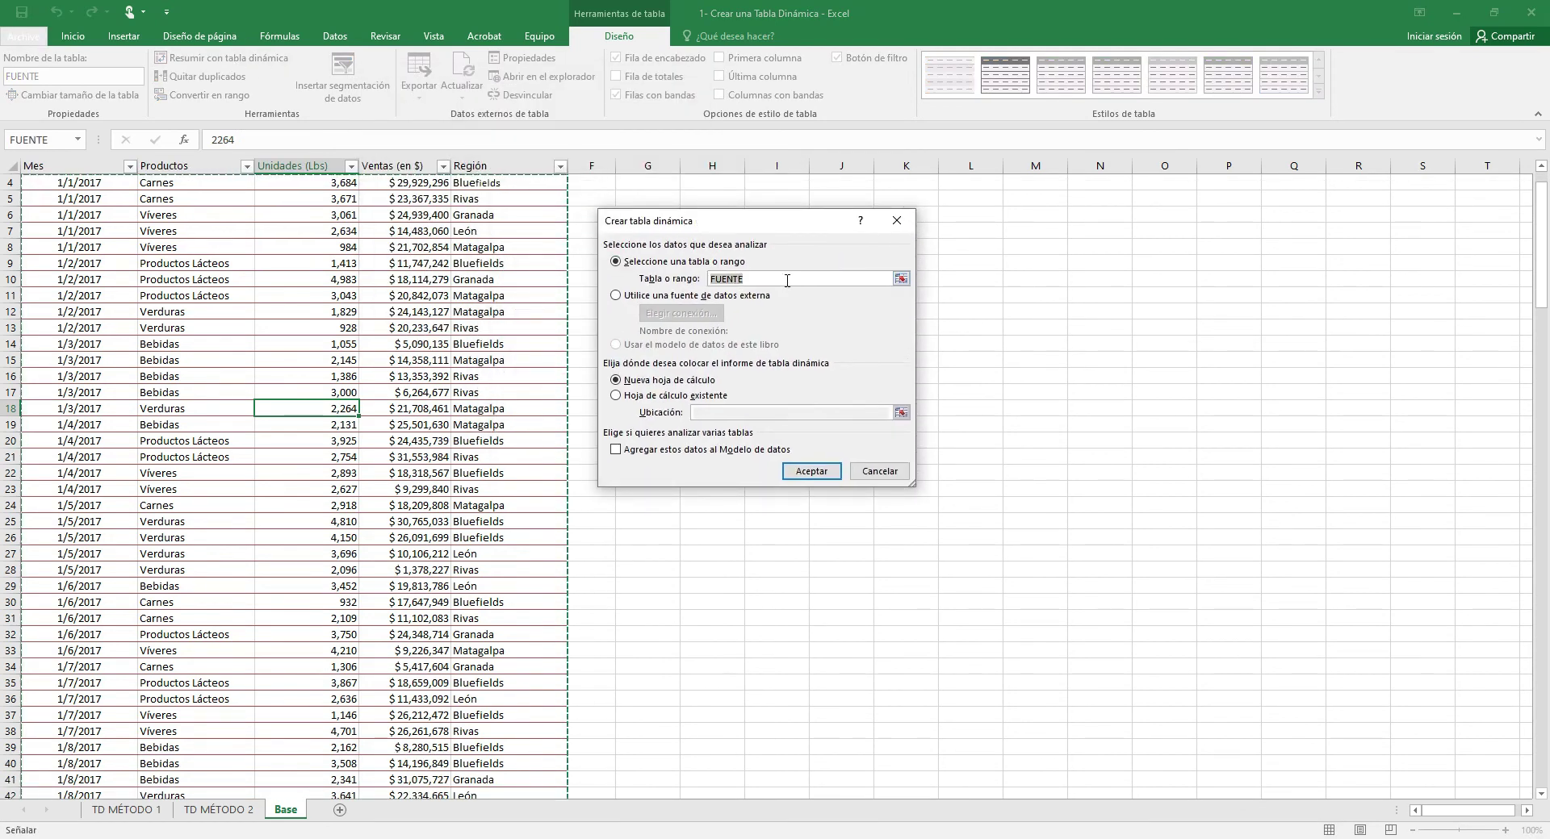
{"action": "left_click", "coordinate": [784, 278]}
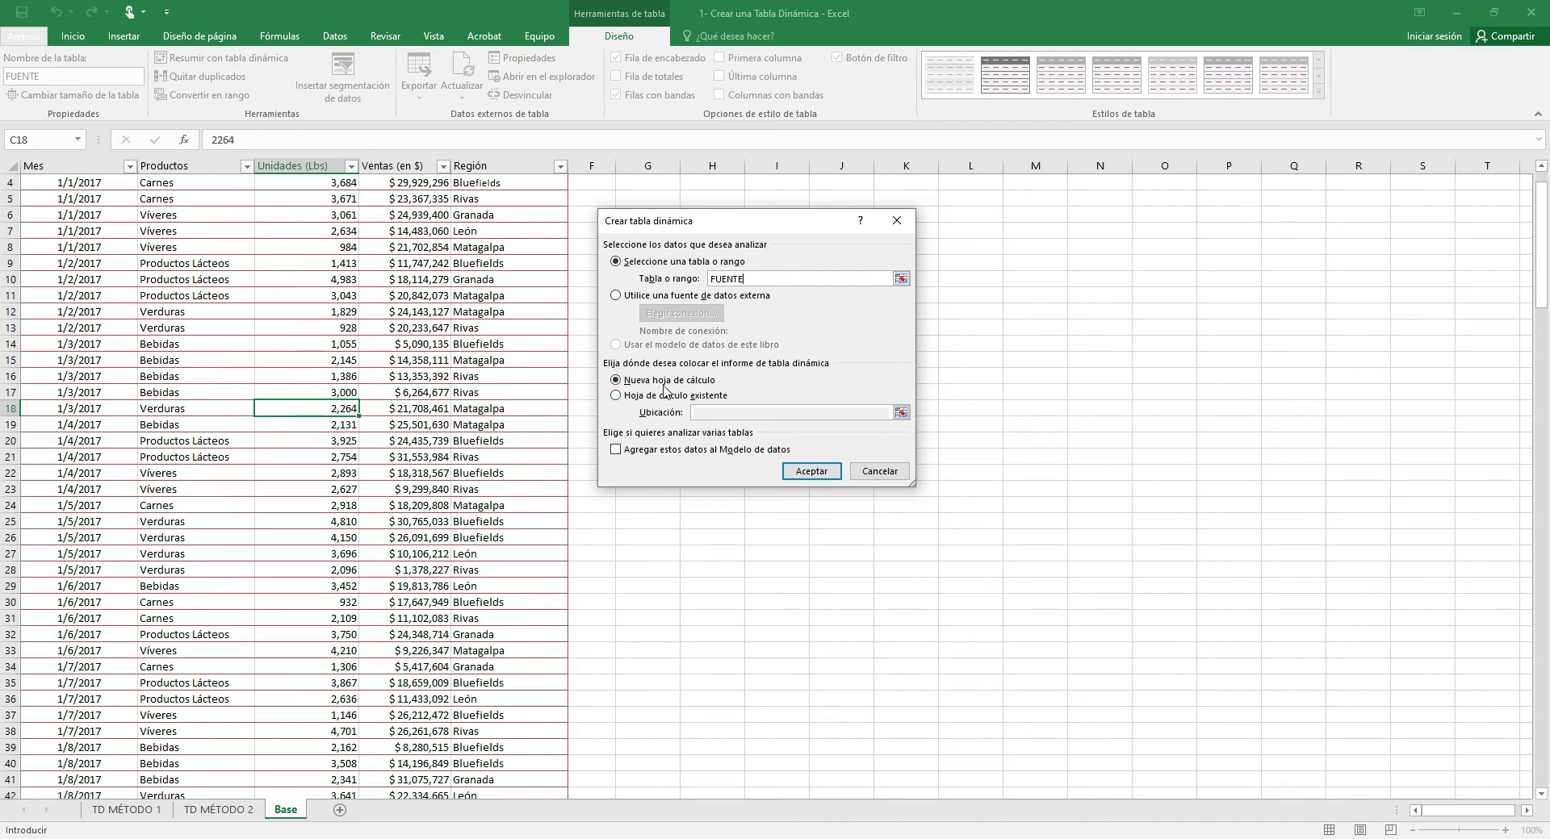
{"action": "left_click", "coordinate": [807, 472]}
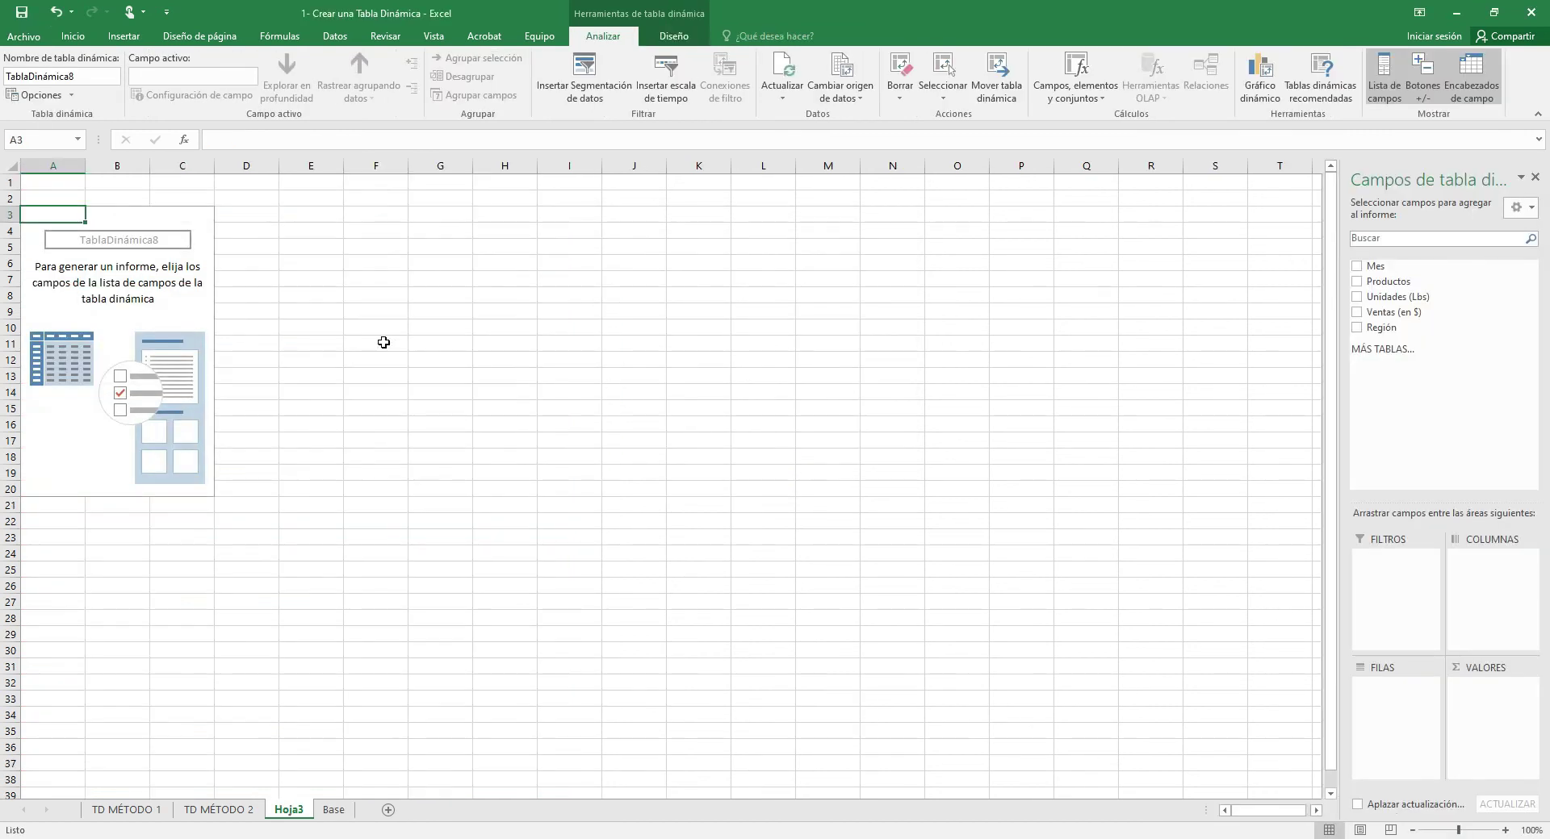
Lay out the new pivot table with Ventas (en $) as summed values, Mes in the rows and Productos in the columns
{"action": "left_click", "coordinate": [135, 244]}
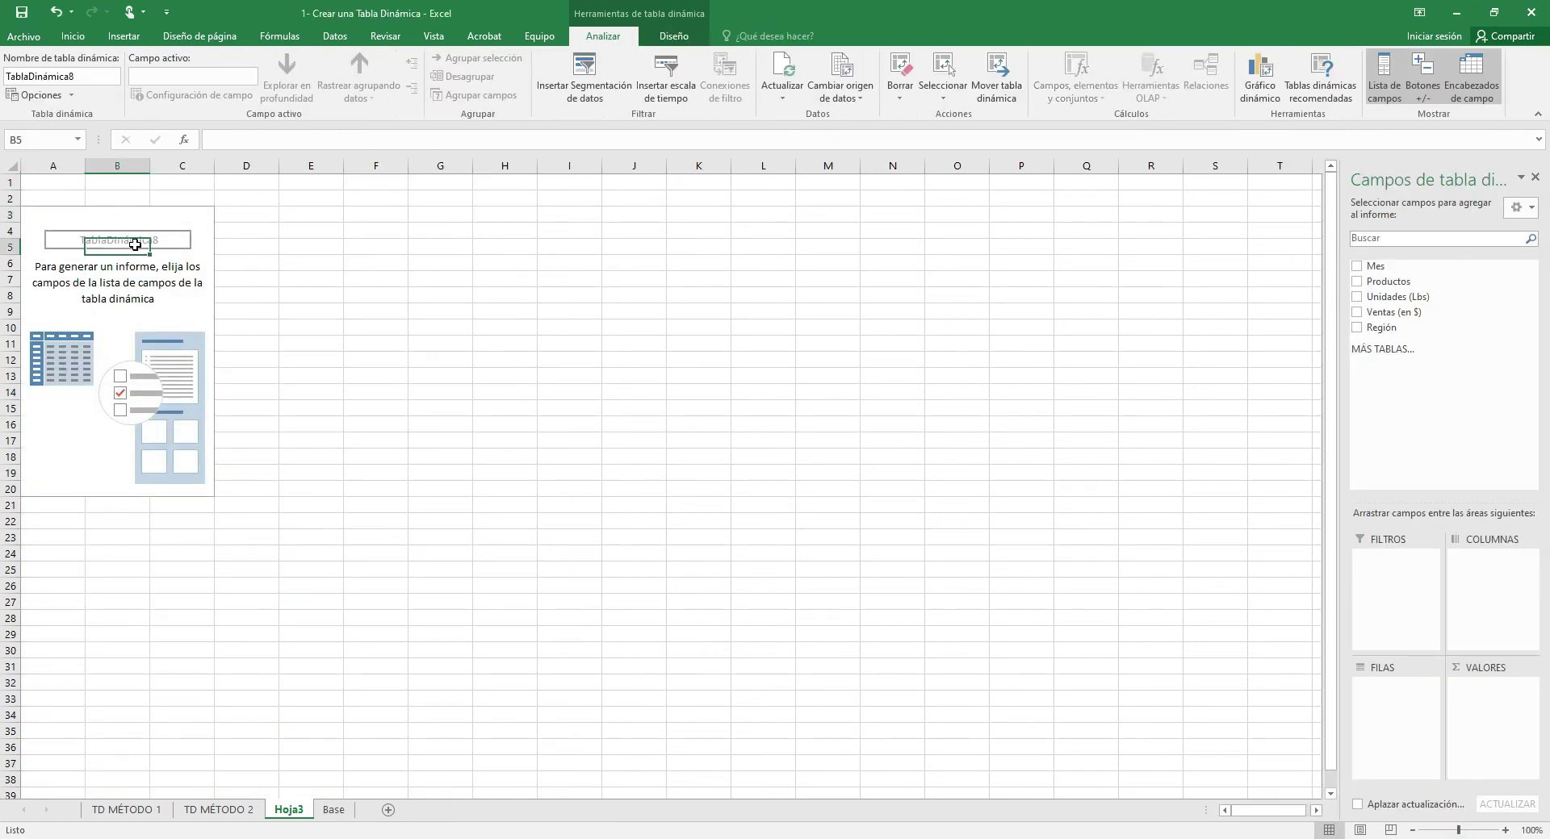
{"action": "left_click", "coordinate": [1358, 312]}
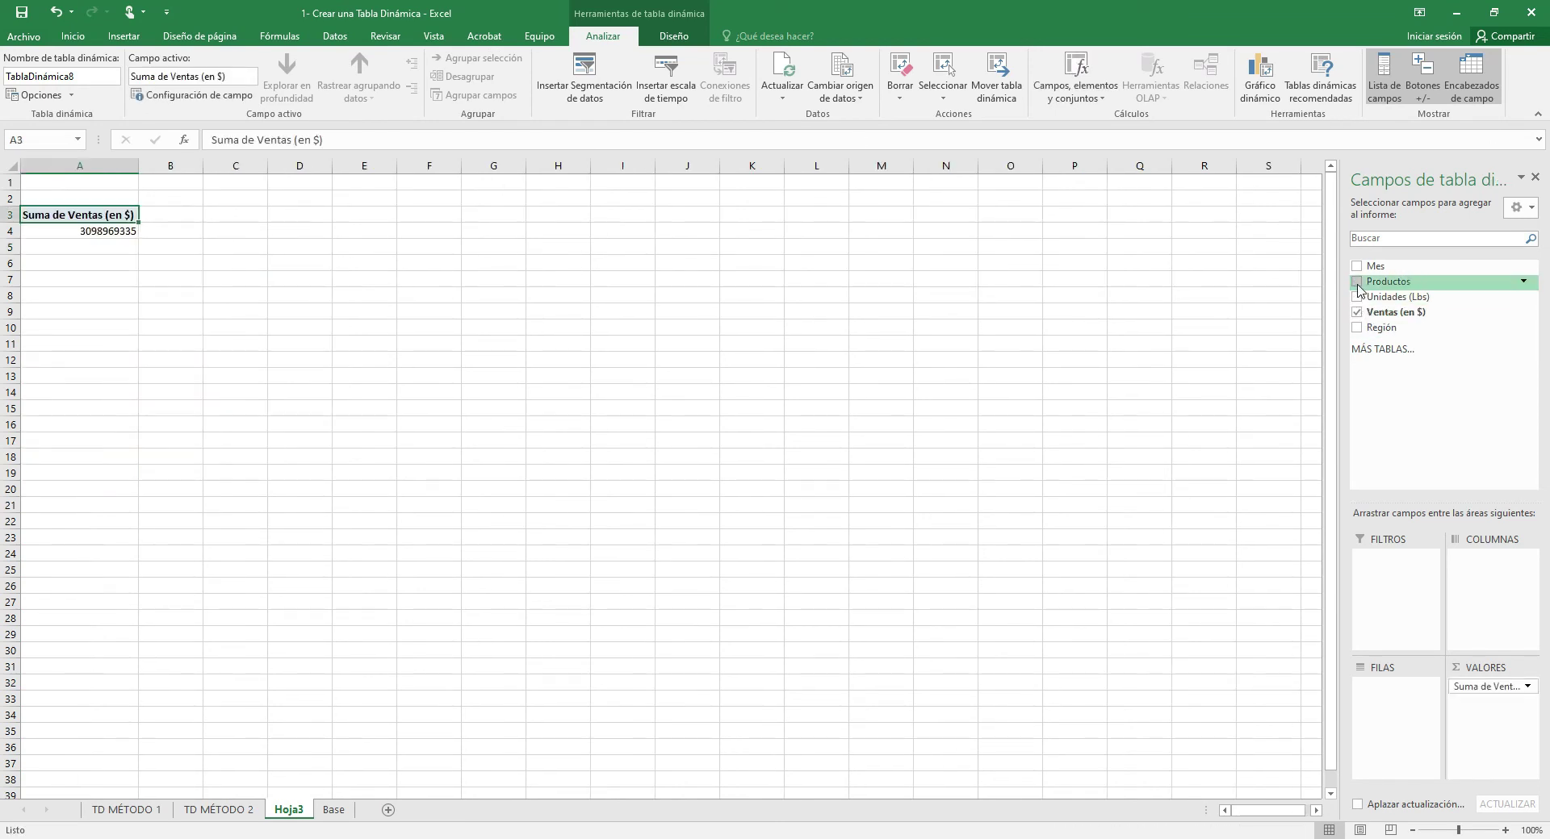
{"action": "left_click", "coordinate": [1357, 282]}
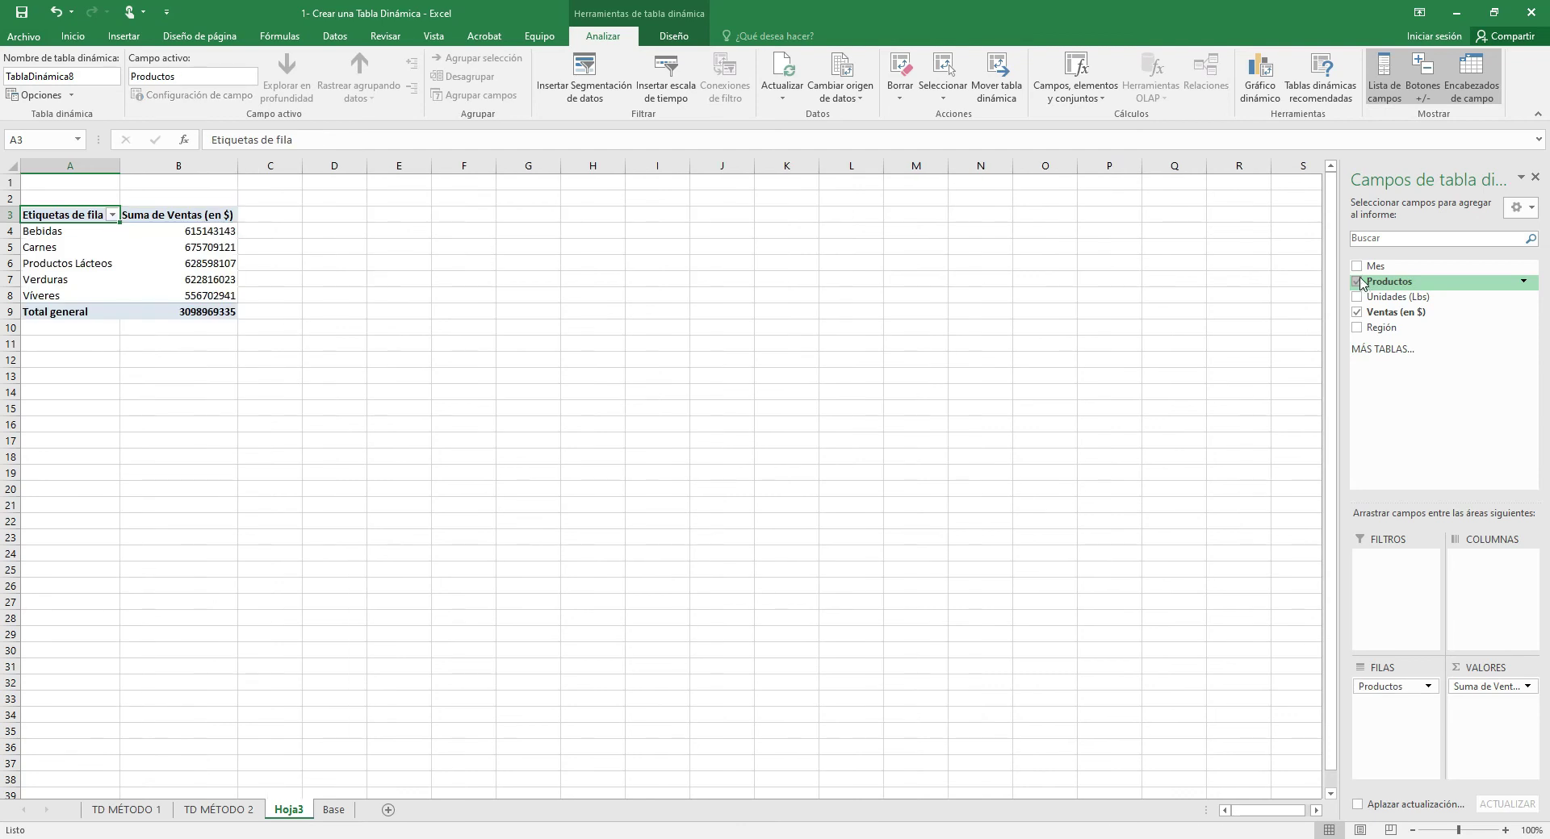
{"action": "left_click", "coordinate": [1357, 266]}
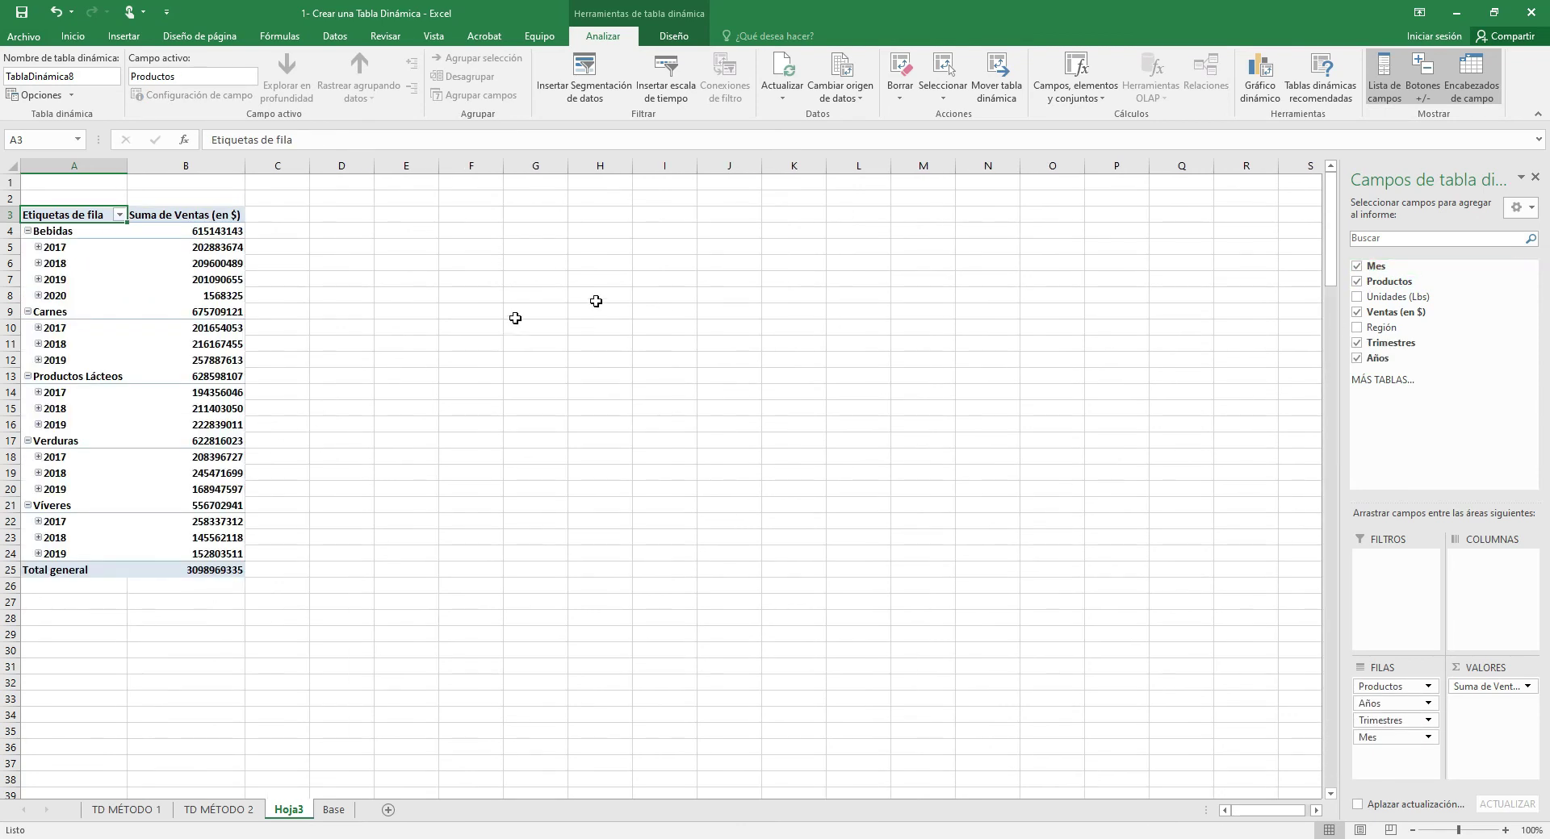
{"action": "left_click_drag", "start_coordinate": [1361, 687], "coordinate": [1457, 599]}
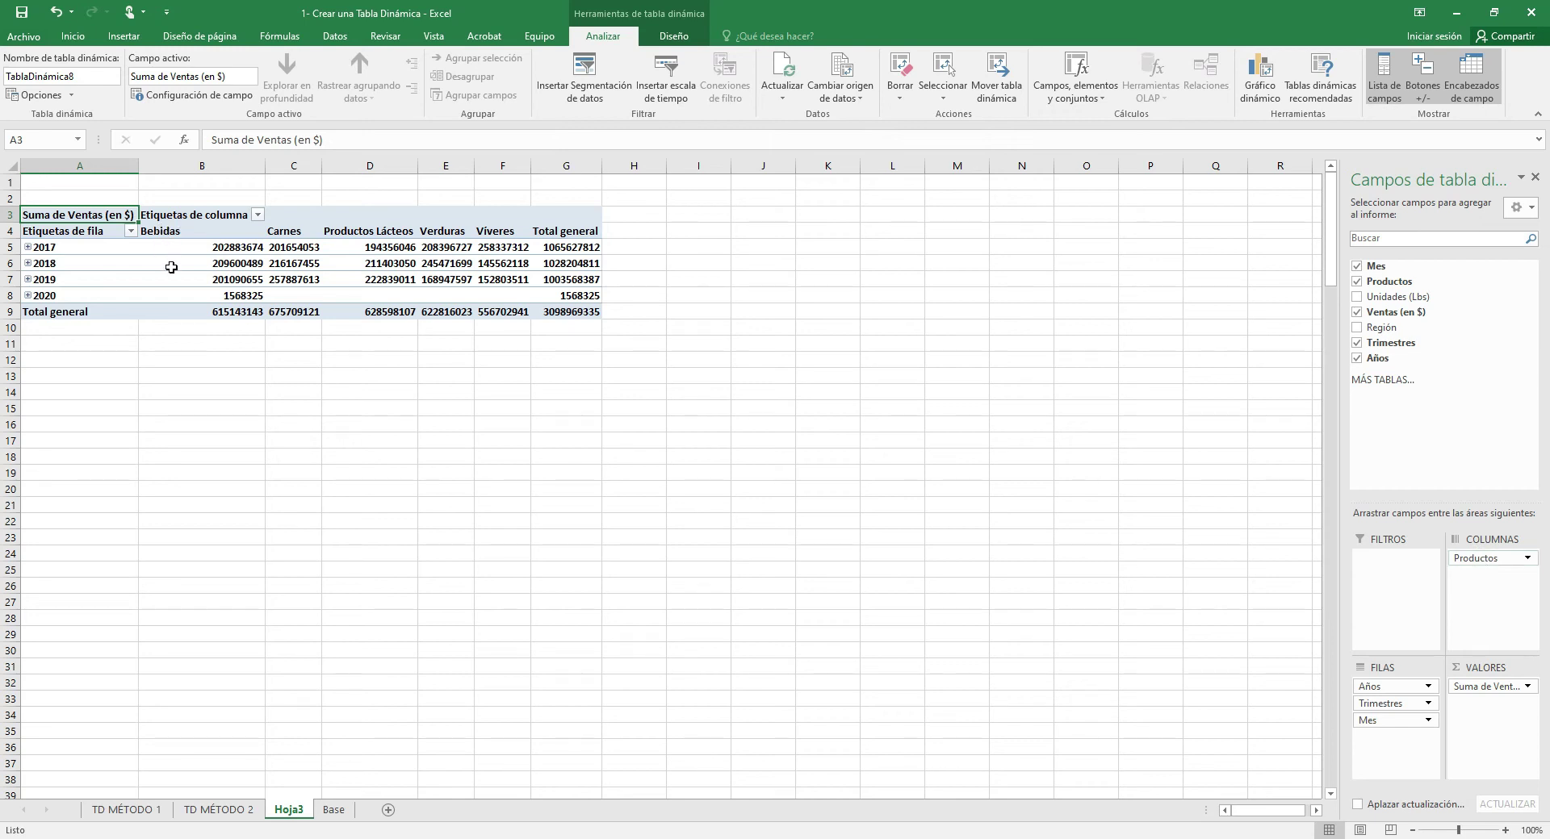
{"action": "mouse_move", "coordinate": [171, 267]}
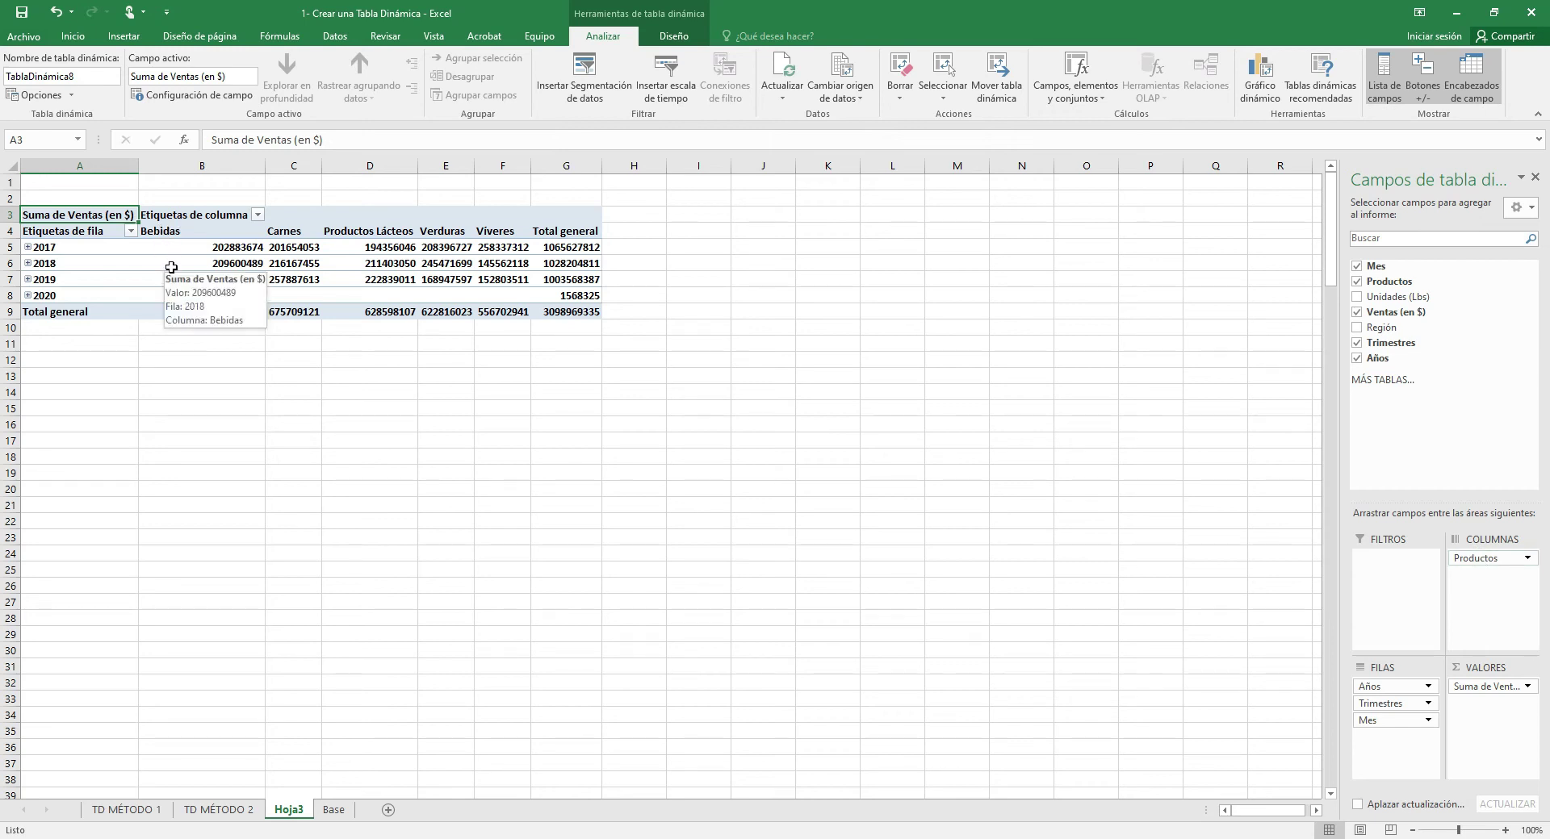
{"action": "left_click", "coordinate": [340, 265]}
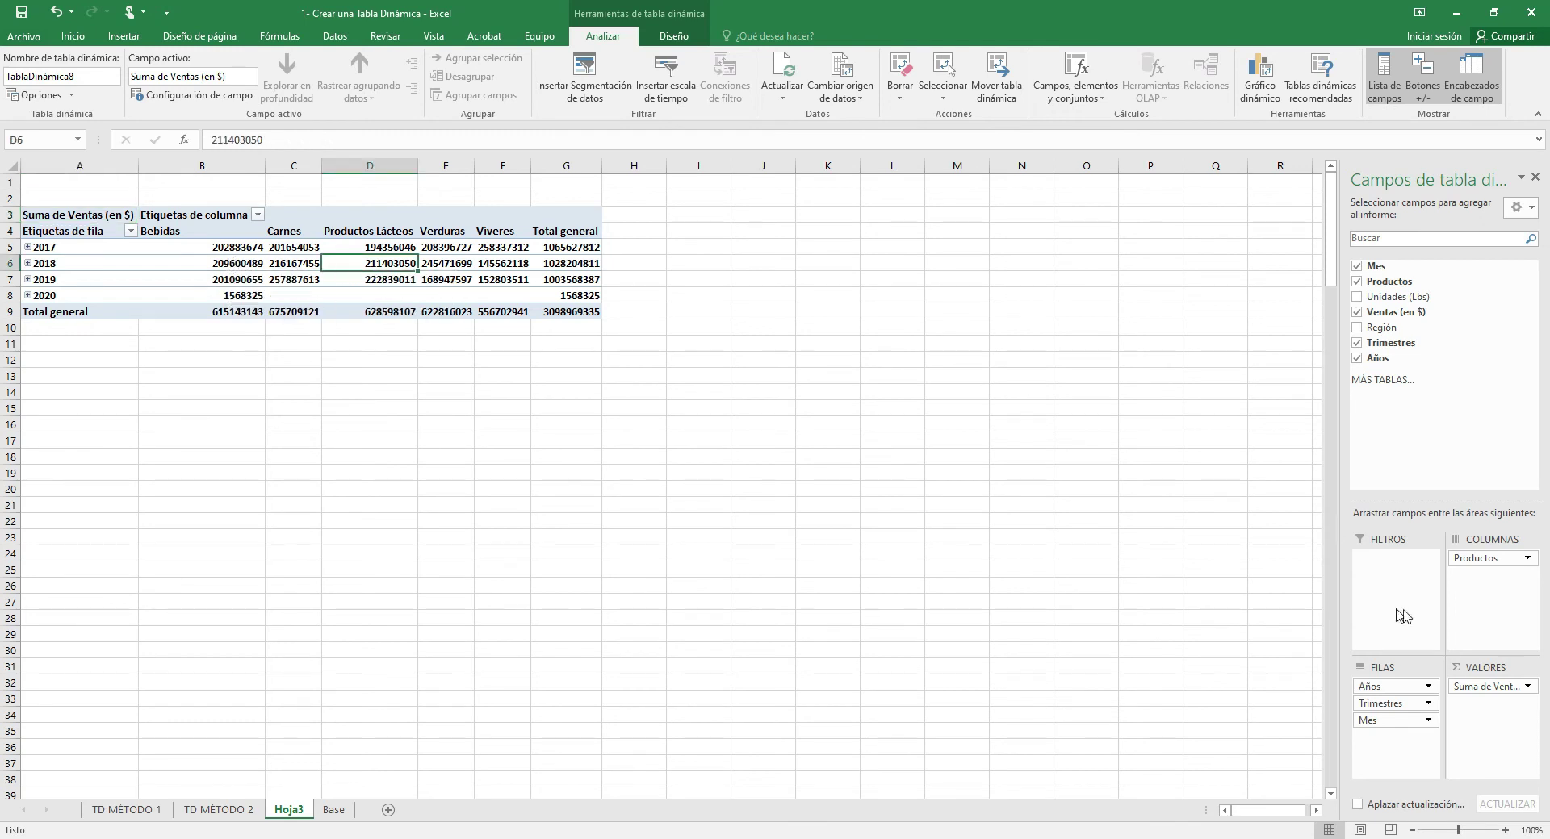
Remove the Años, Trimestres and Mes fields from the pivot table's rows
{"action": "left_click_drag", "start_coordinate": [1373, 686], "coordinate": [1246, 603]}
{"action": "left_click_drag", "start_coordinate": [1376, 703], "coordinate": [1264, 656]}
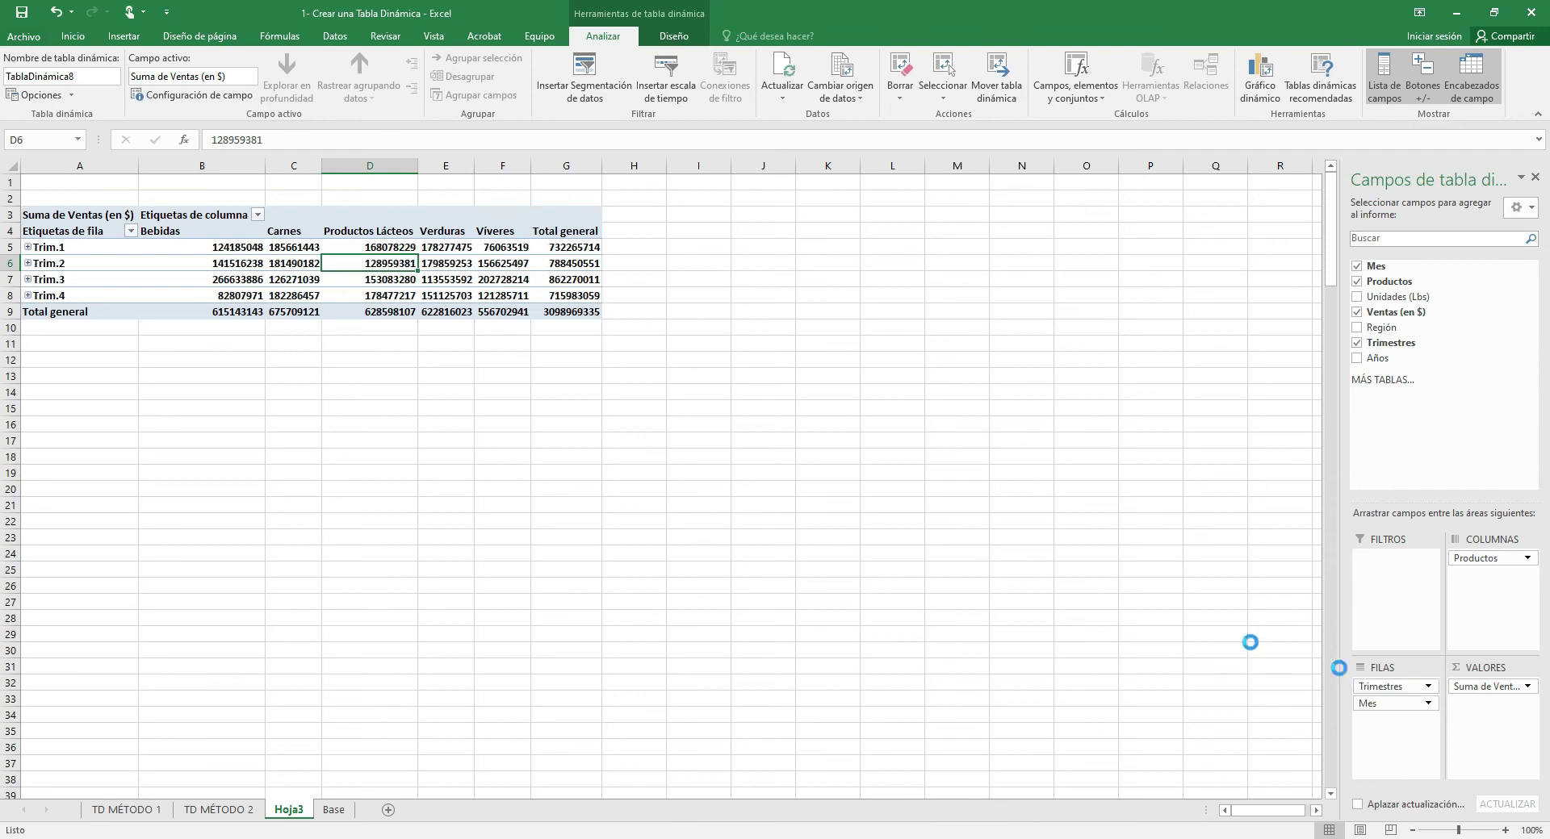
{"action": "left_click_drag", "start_coordinate": [1392, 687], "coordinate": [1112, 552]}
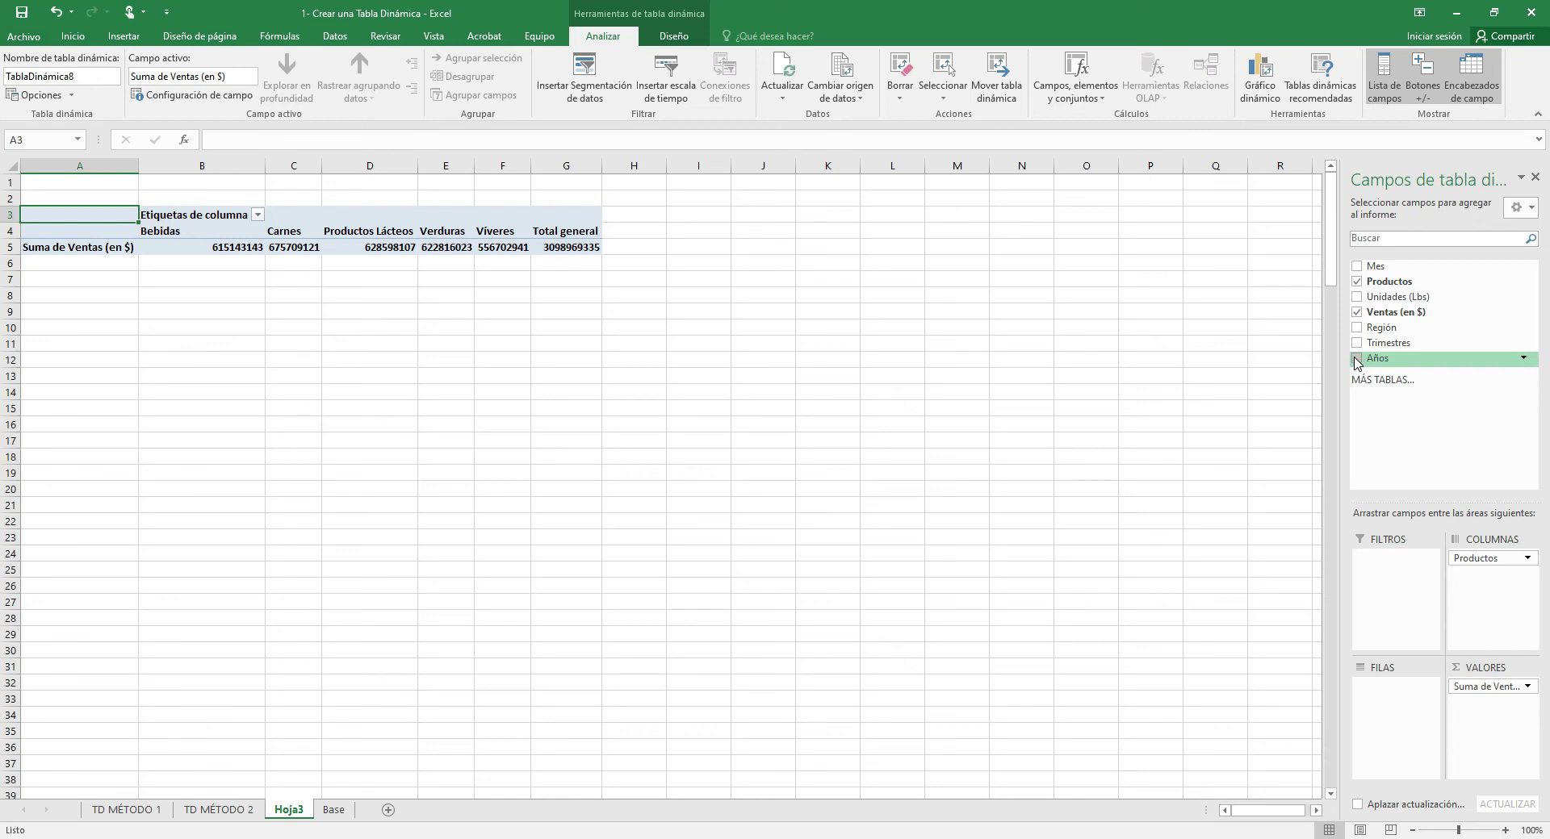
Add Región to the pivot table and arrange it with Productos in the rows and Región in the columns
{"action": "left_click", "coordinate": [1357, 328]}
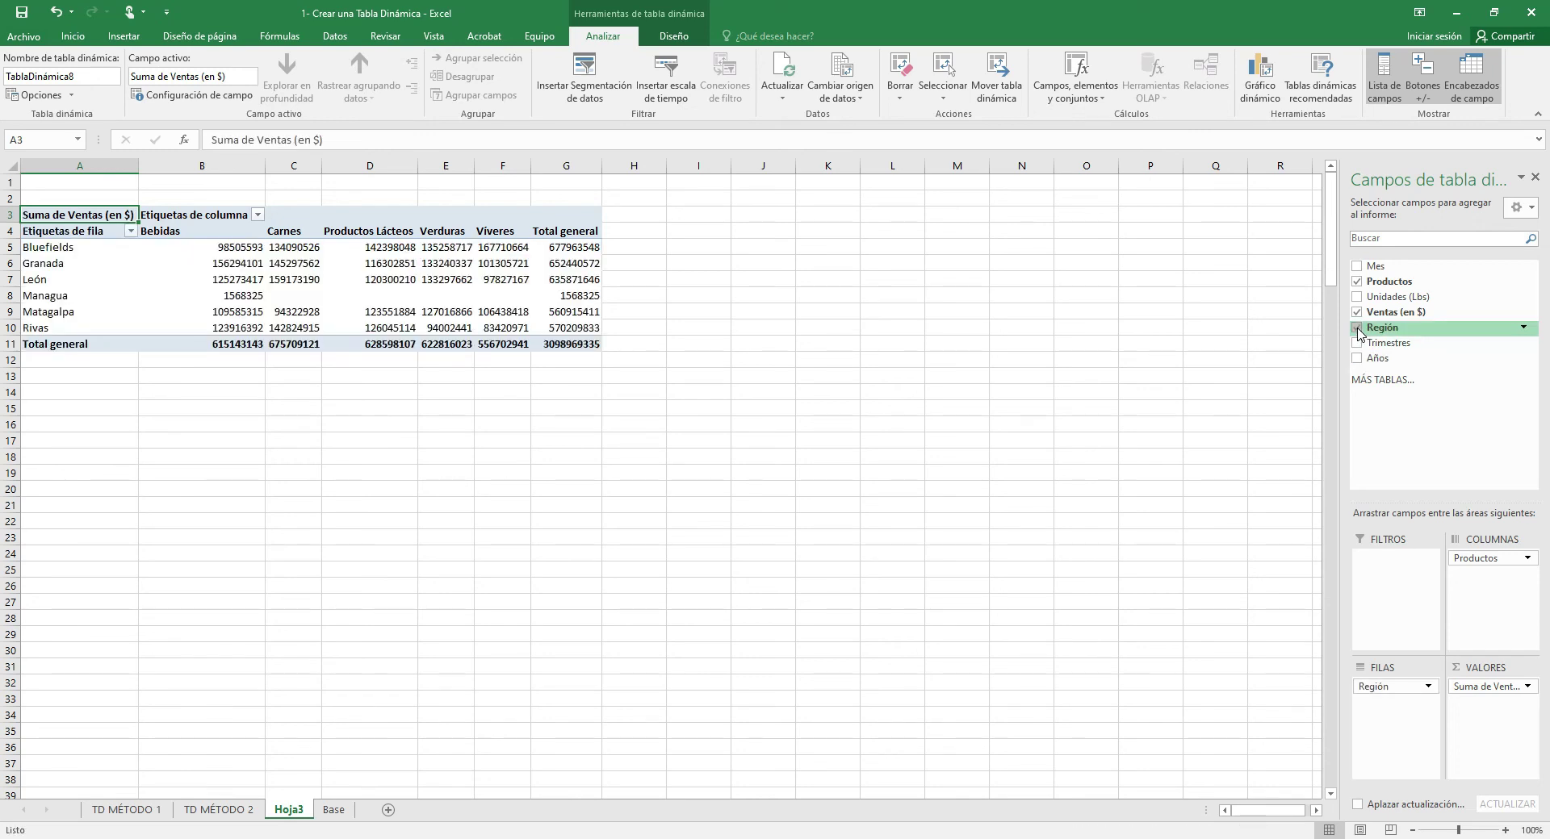
{"action": "left_click_drag", "start_coordinate": [1494, 558], "coordinate": [1473, 625]}
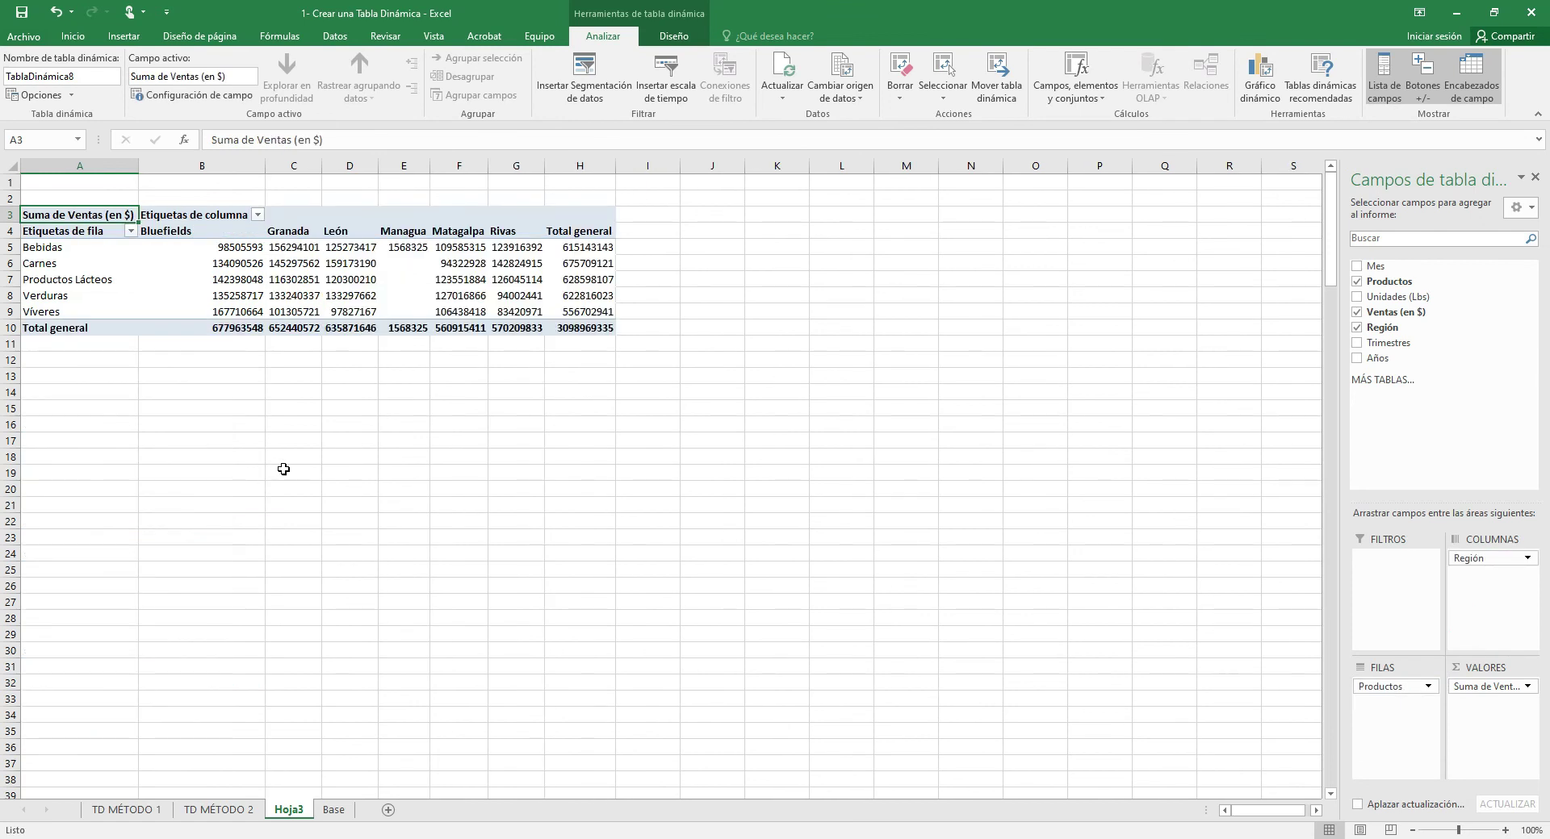
{"action": "left_click", "coordinate": [263, 279]}
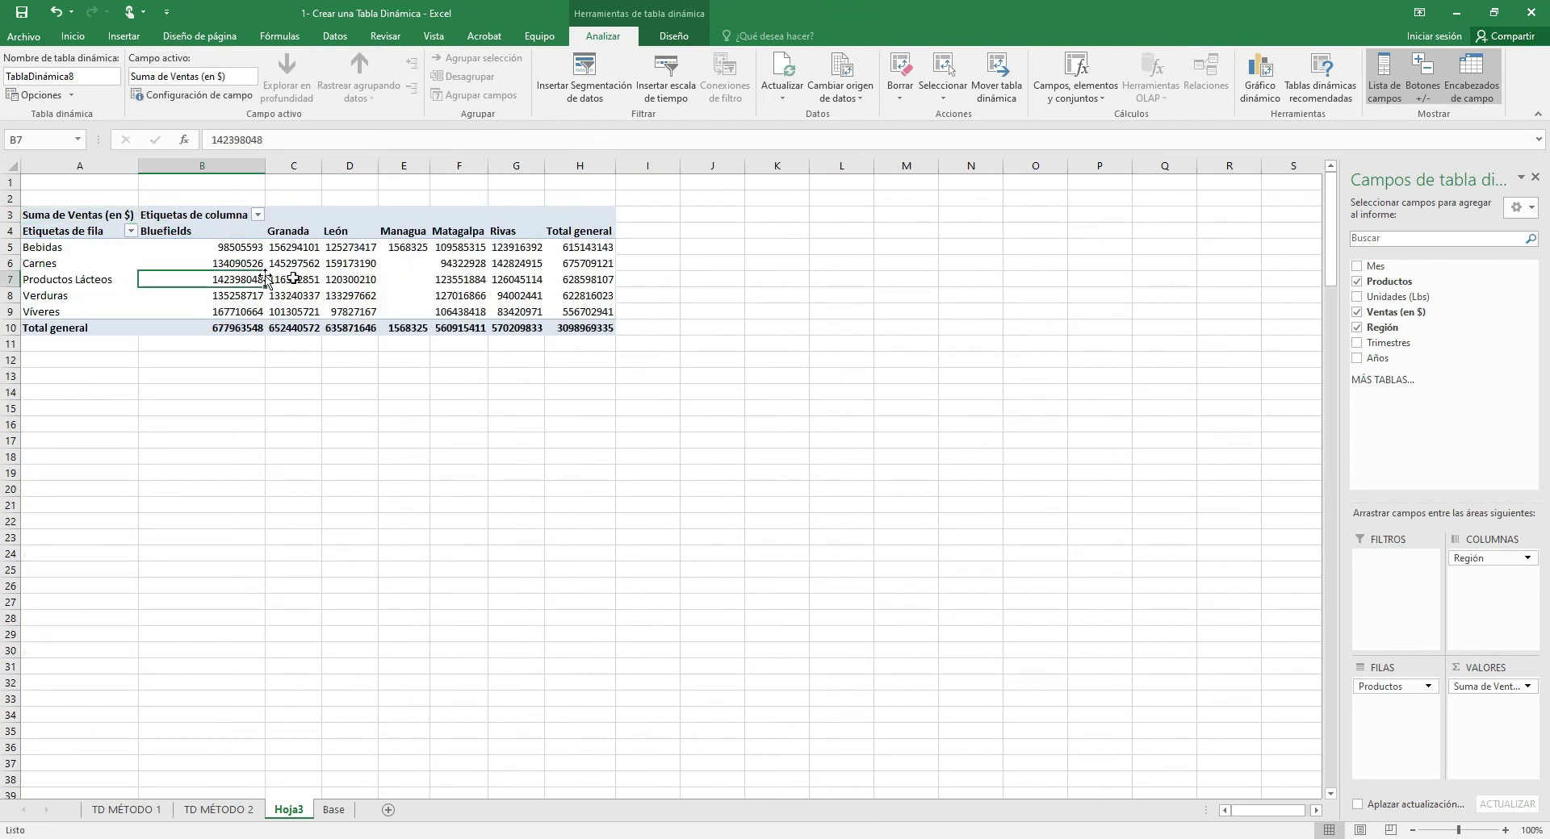
{"action": "left_click", "coordinate": [396, 278]}
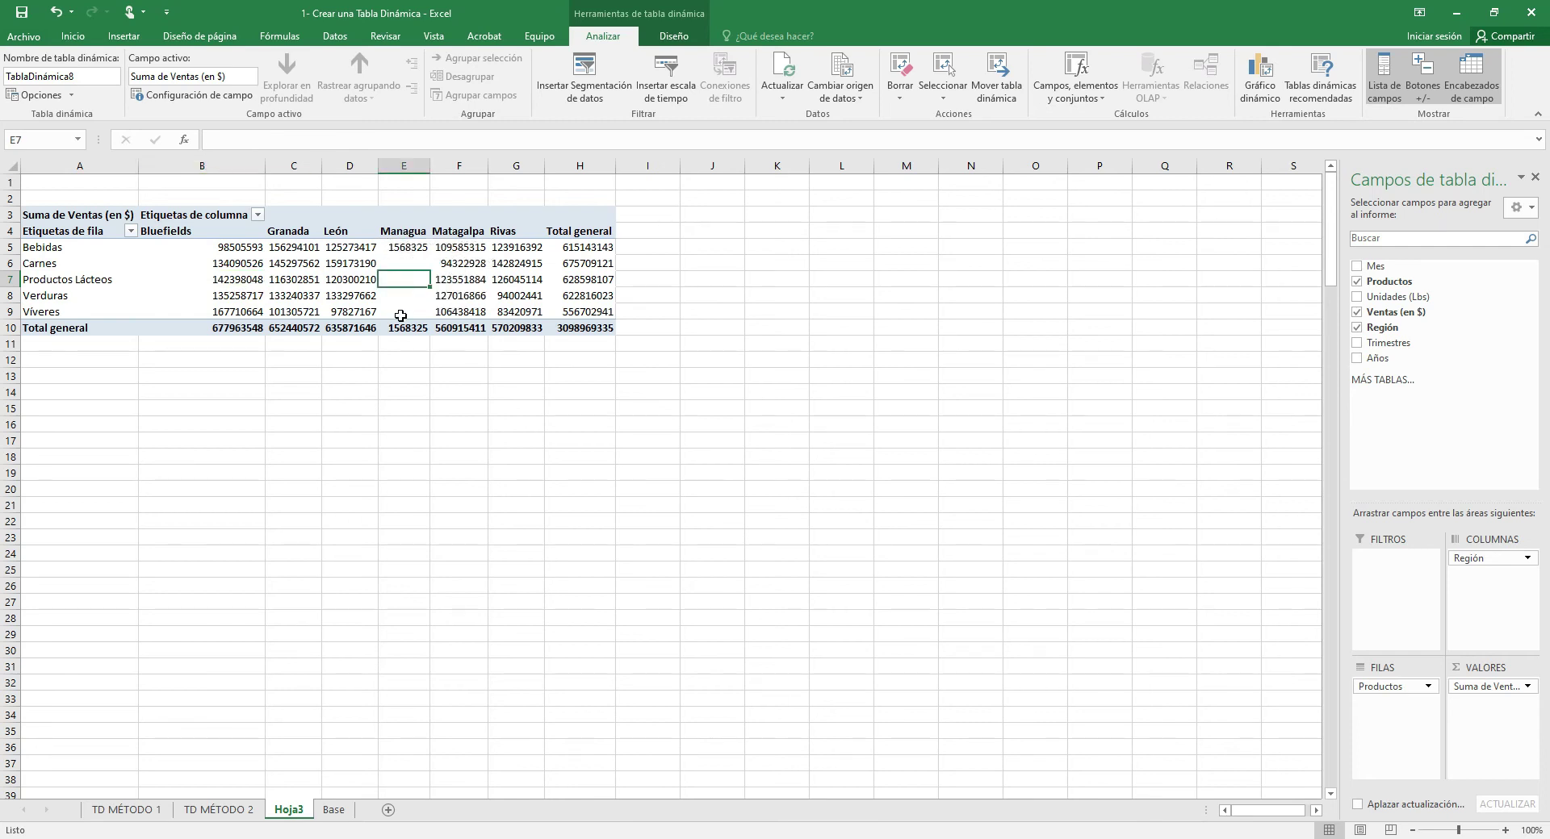
Start a new record below the last row of the Base table by entering the date 11/6/2020 in A185
{"action": "left_click", "coordinate": [333, 811]}
{"action": "left_click", "coordinate": [126, 811]}
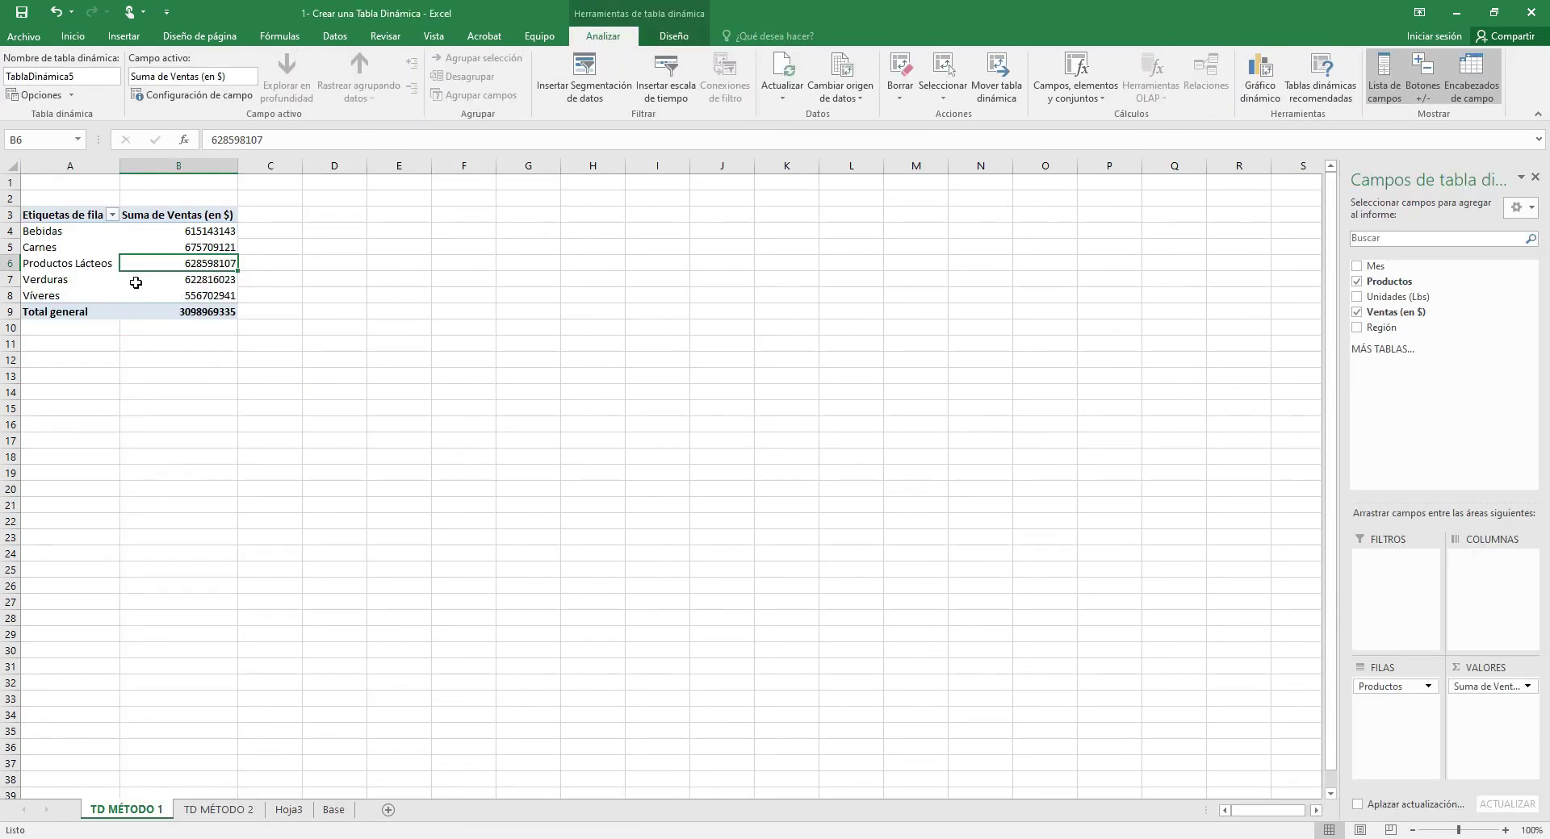
{"action": "mouse_move", "coordinate": [141, 280]}
{"action": "left_click", "coordinate": [335, 812]}
{"action": "scroll", "coordinate": [339, 620], "scroll_direction": "down", "scroll_amount": 7}
{"action": "key", "text": "ctrl+Down"}
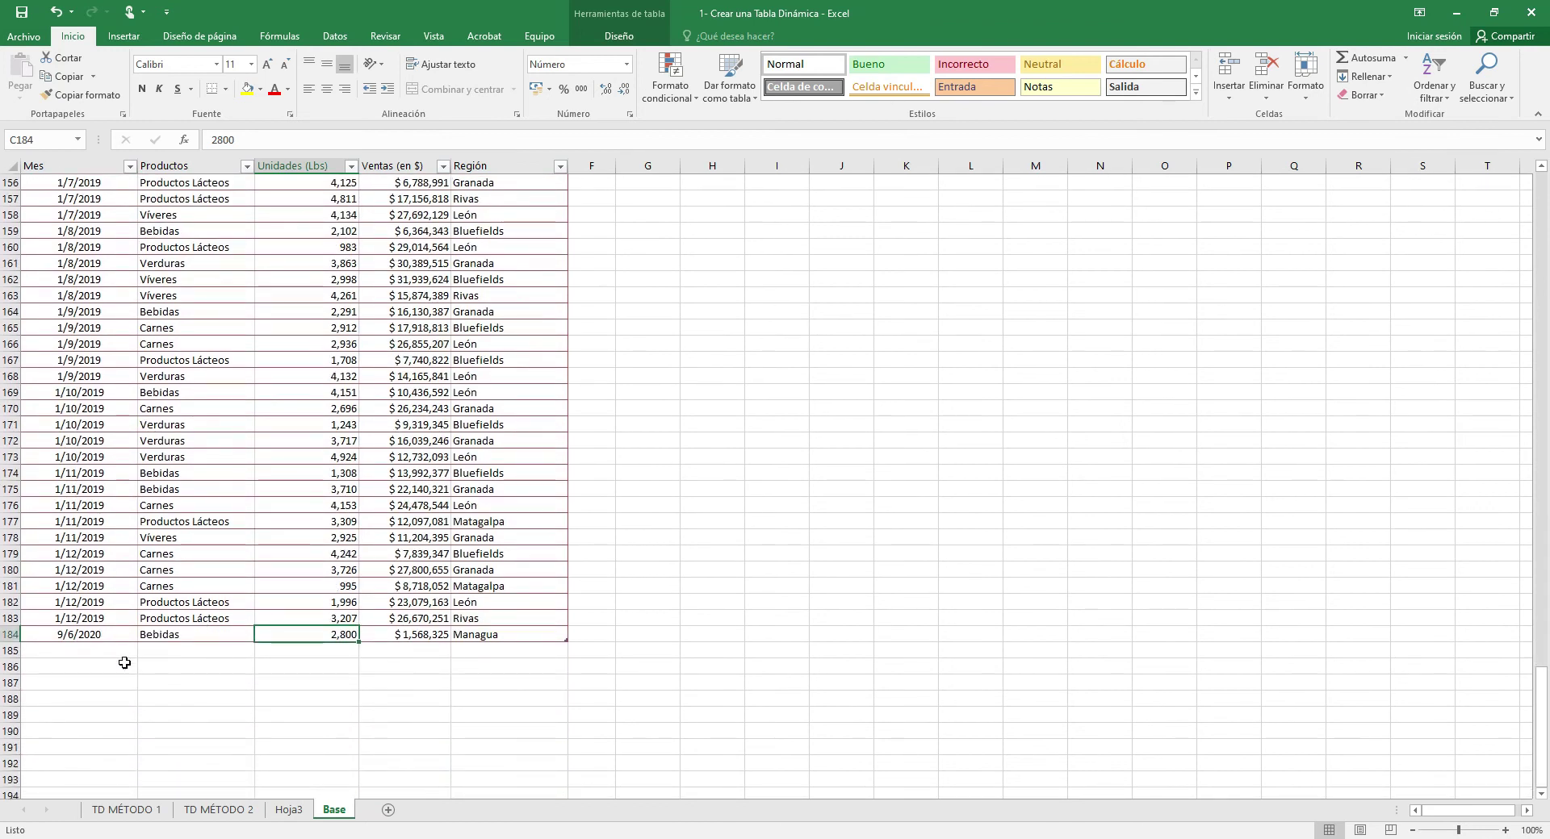
{"action": "left_click", "coordinate": [92, 659]}
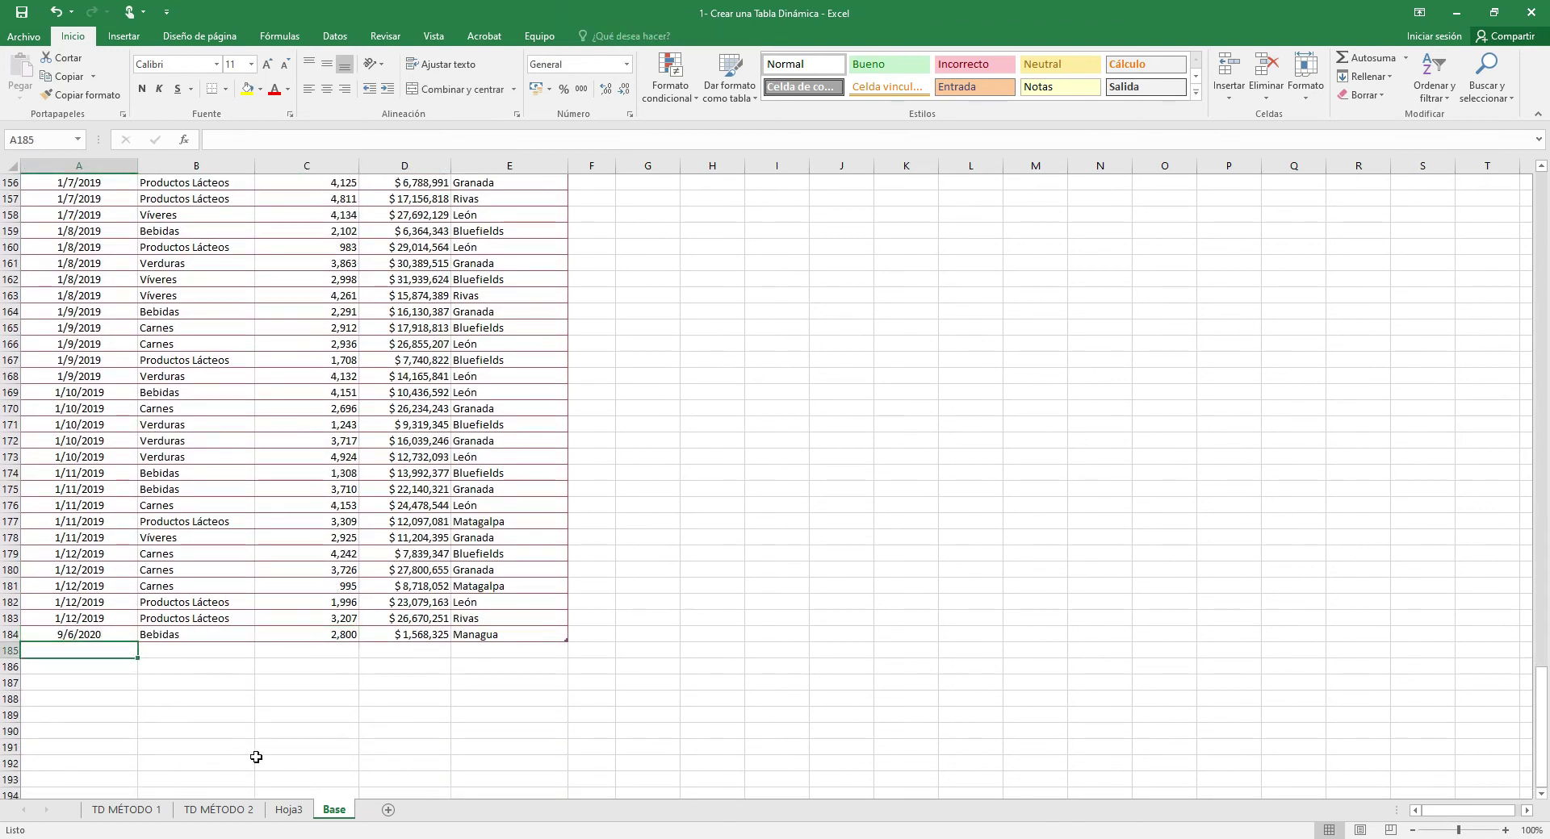
{"action": "type", "text": "11/6/2020"}
{"action": "key", "text": "Tab"}
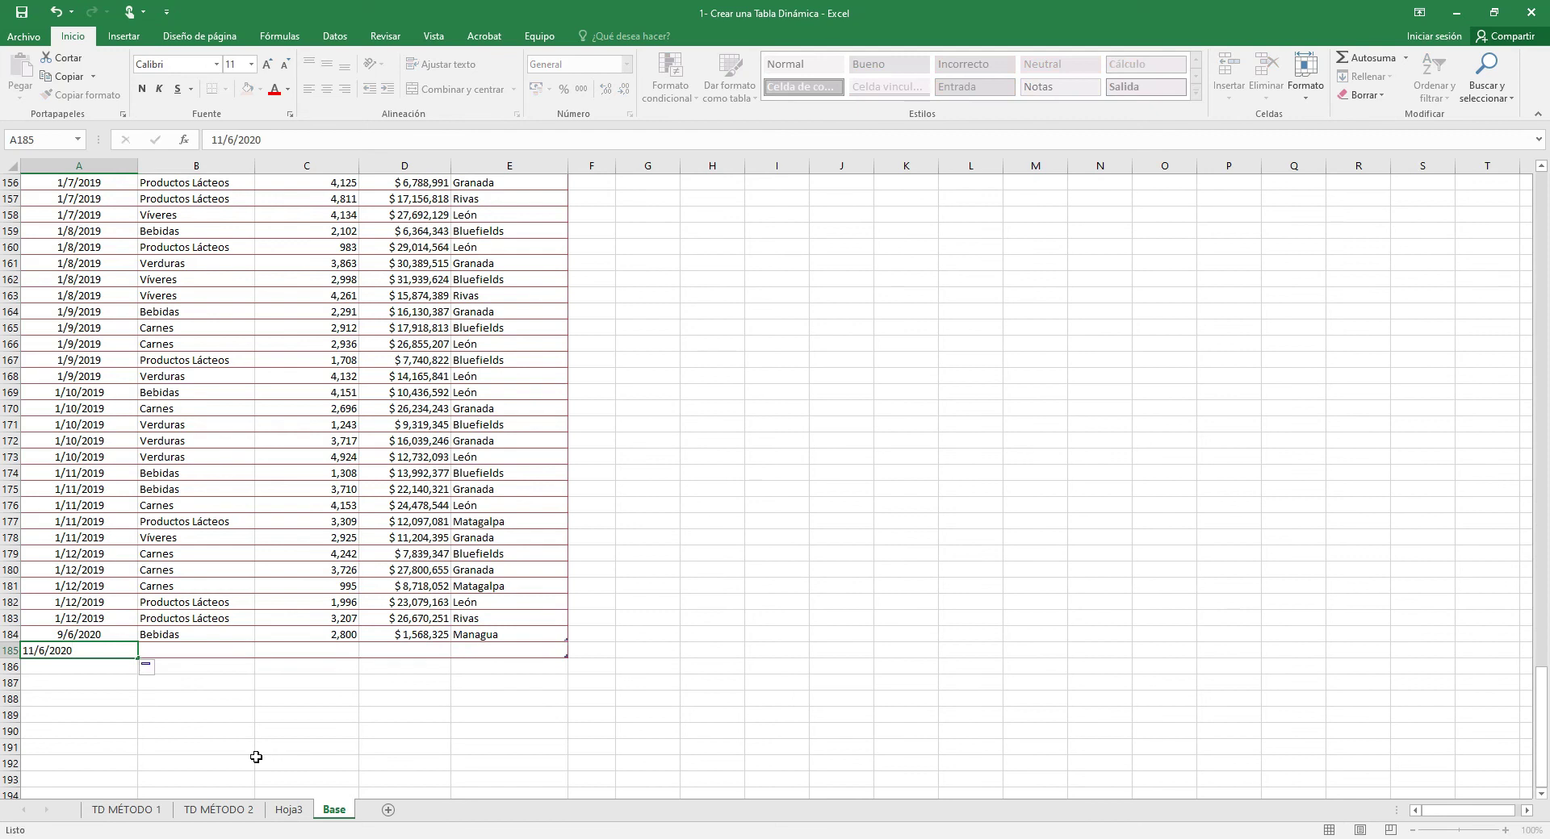
Enter Cervezas as the product and 3450 as the units in row 185
{"action": "type", "text": "carnesERVE"}
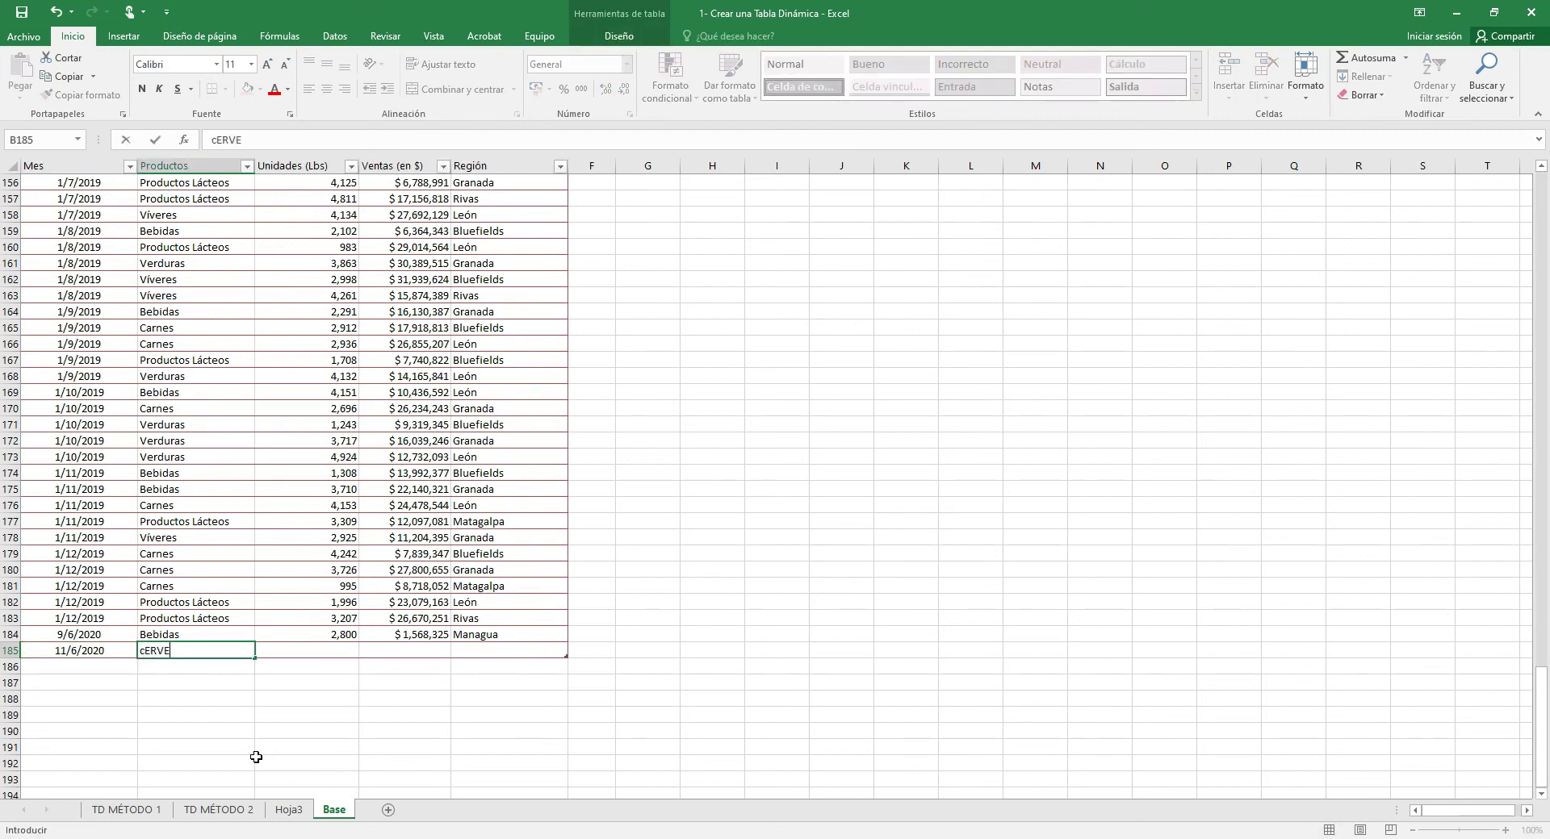
{"action": "key", "text": "BackSpace"}
{"action": "key", "text": "BackSpace"}
{"action": "key", "text": "BackSpace"}
{"action": "key", "text": "BackSpace"}
{"action": "key", "text": "BackSpace"}
{"action": "type", "text": "Cervezas"}
{"action": "key", "text": "Tab"}
{"action": "type", "text": "3450"}
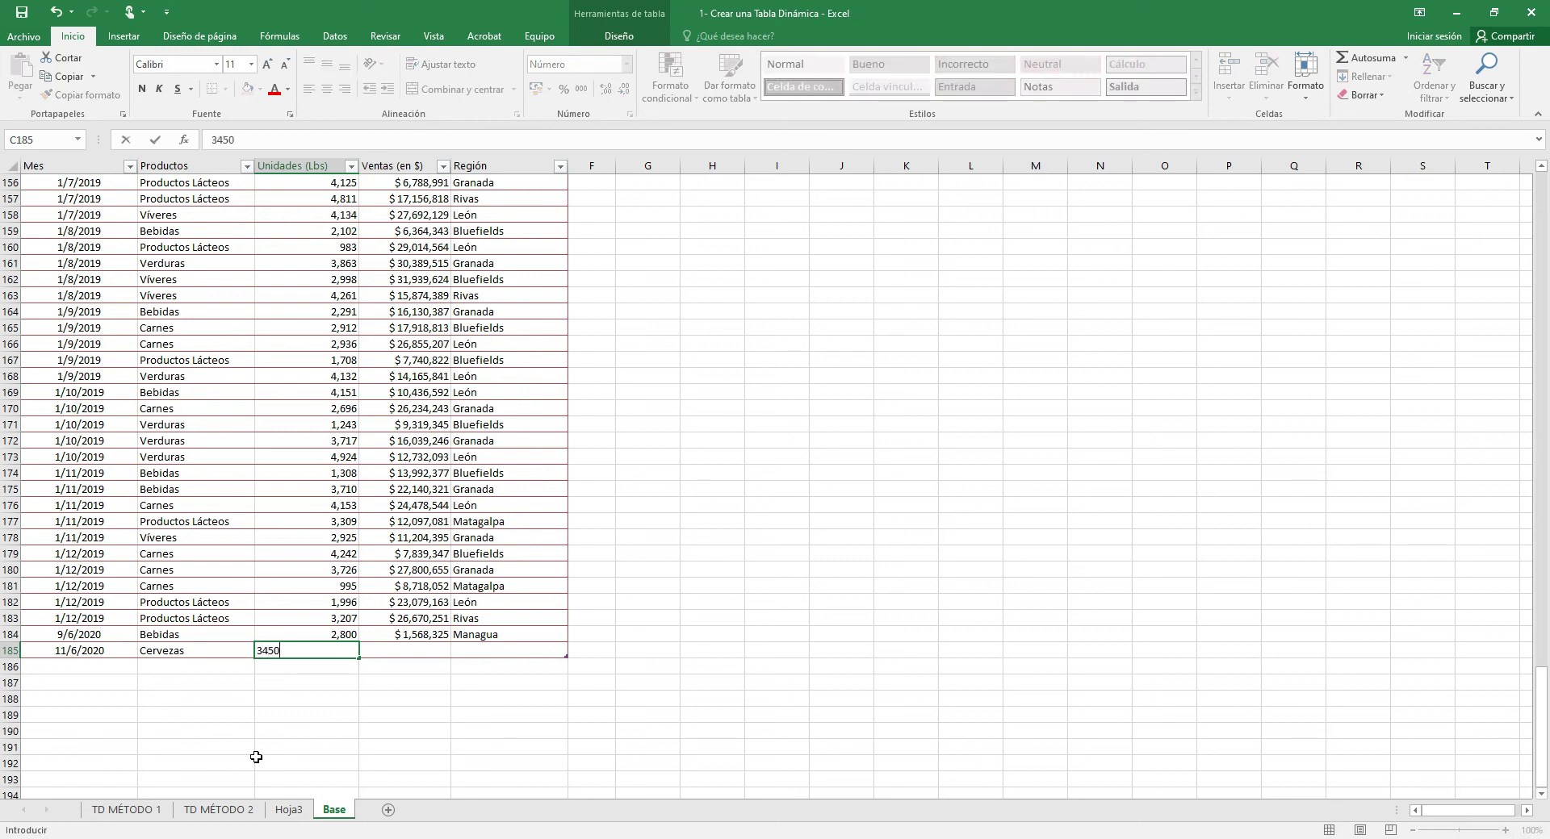
{"action": "key", "text": "Tab"}
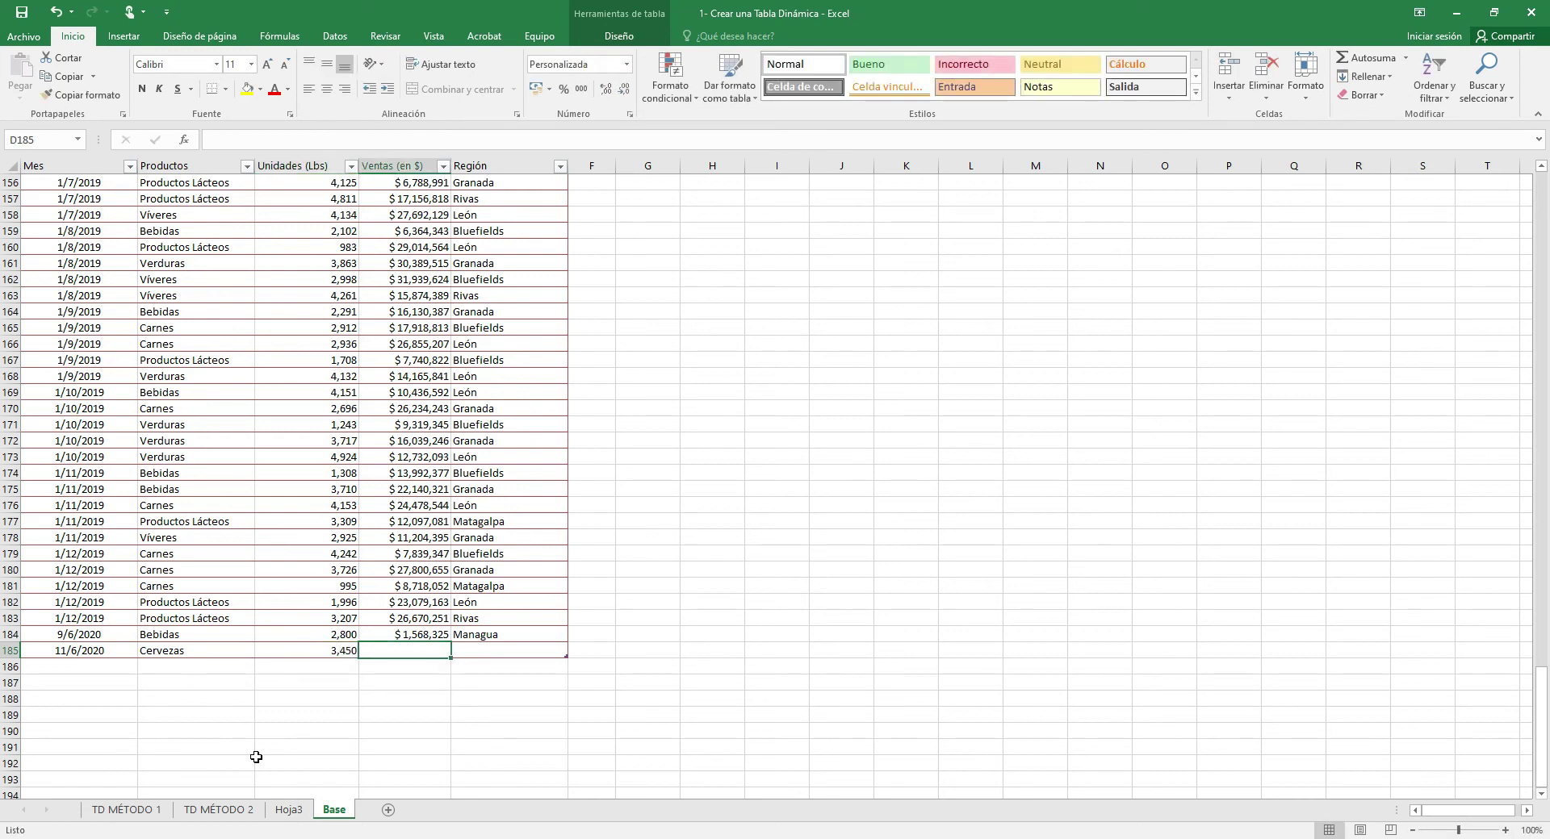
Complete row 185 of the Base table with 25670 as the sales amount and Managua as the region
{"action": "type", "text": "25670"}
{"action": "key", "text": "Return"}
{"action": "key", "text": "Up"}
{"action": "key", "text": "Right"}
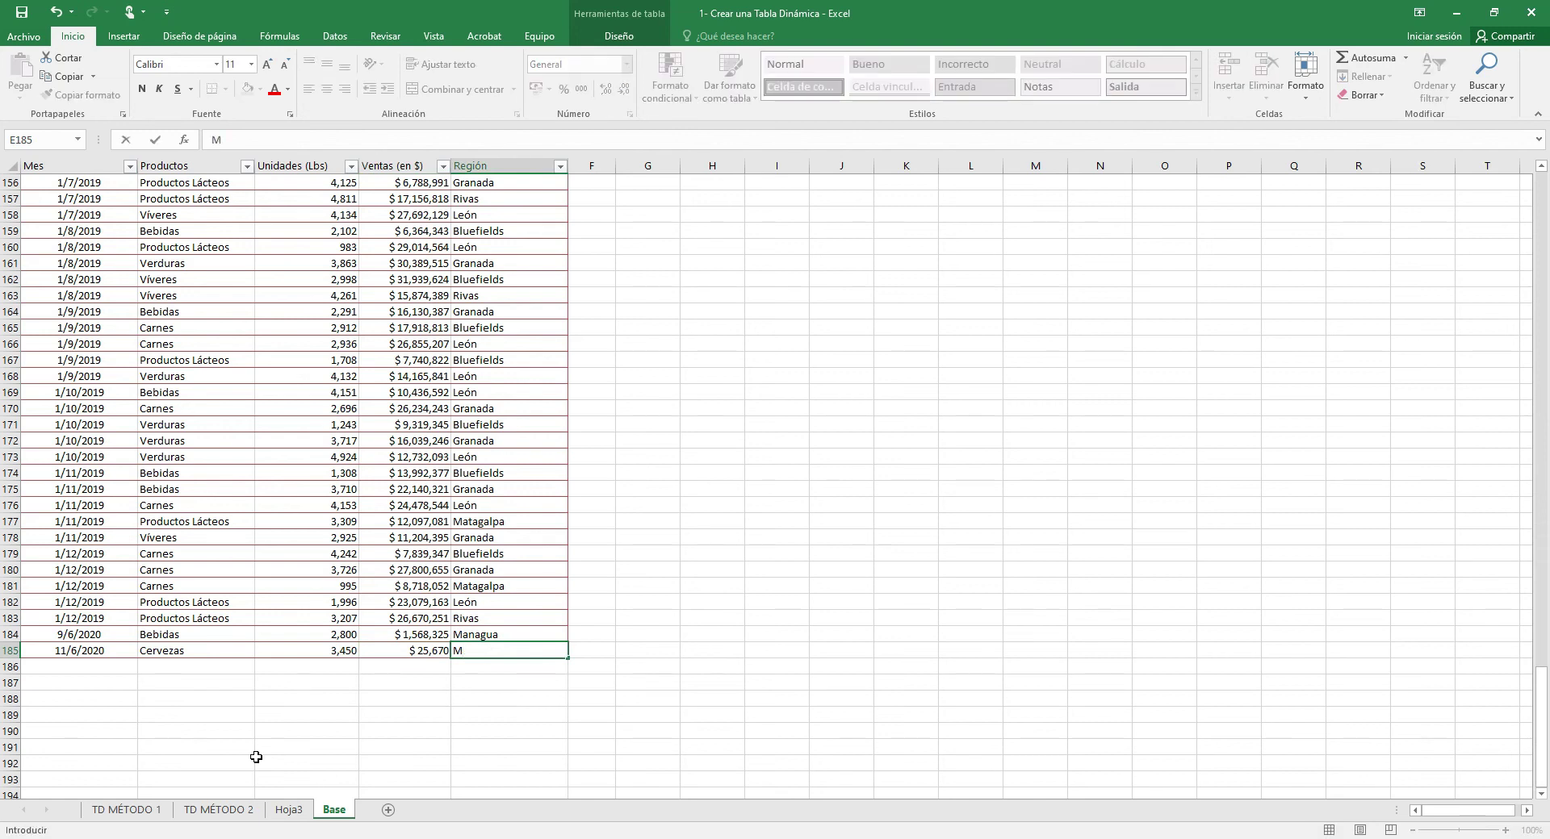
{"action": "type", "text": "ana"}
{"action": "key", "text": "Return"}
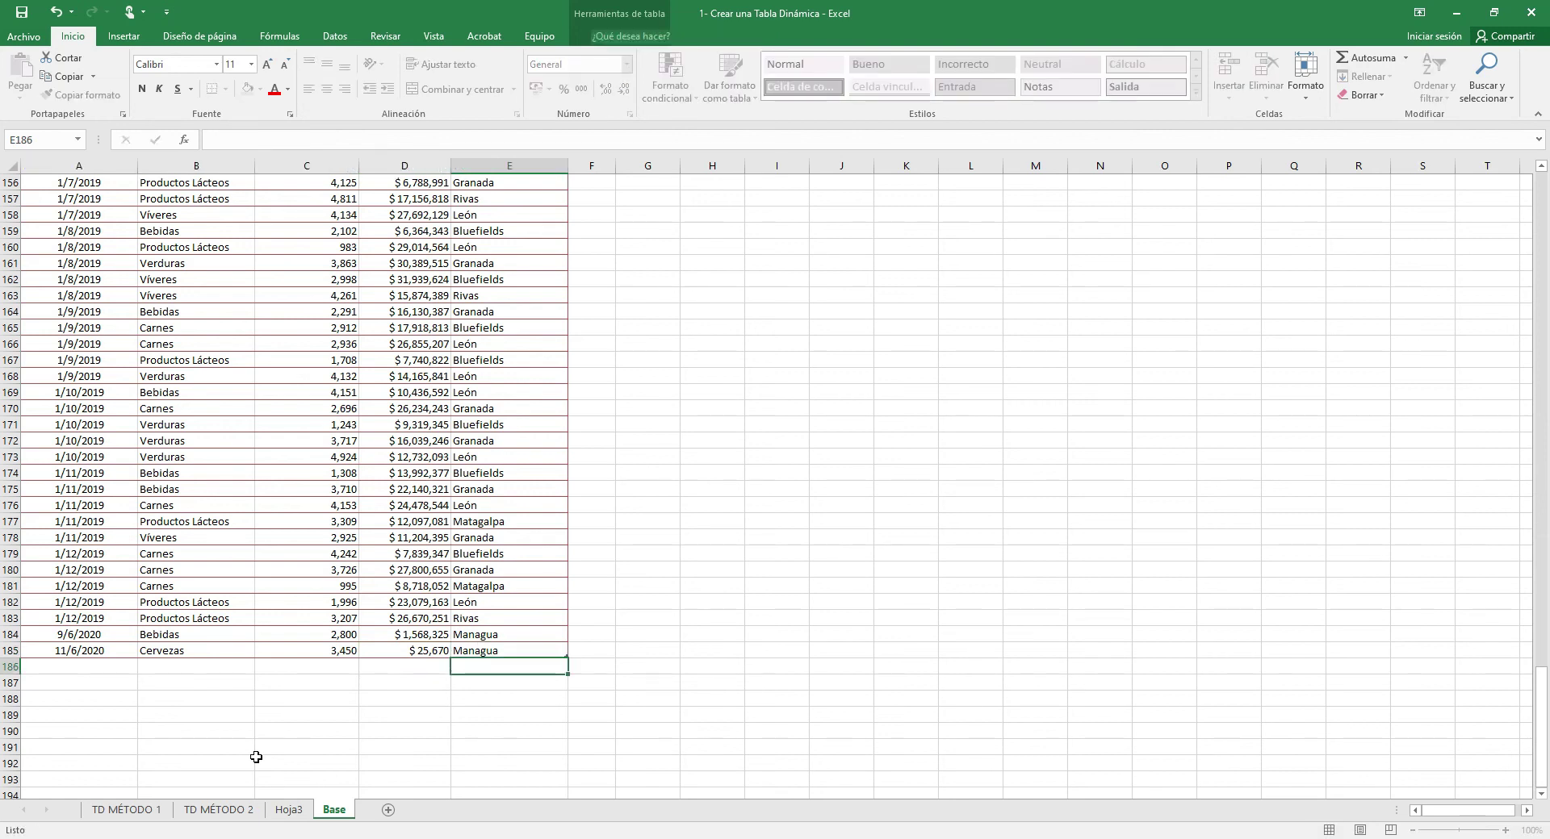
Rename the Hoja3 sheet as TD MÉTODO 3
{"action": "left_click", "coordinate": [292, 812]}
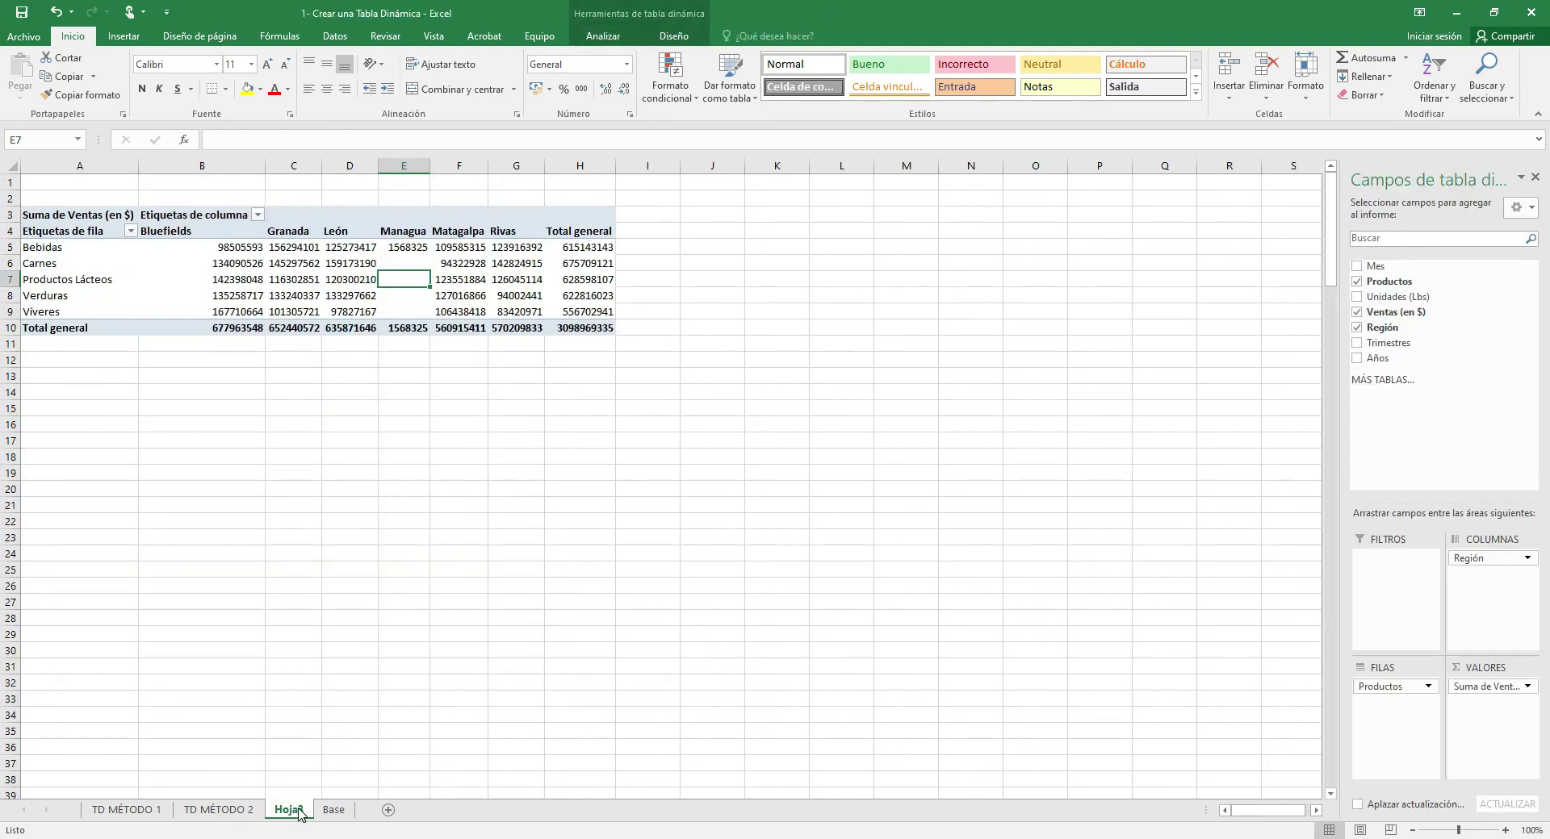
{"action": "double_click", "coordinate": [289, 811]}
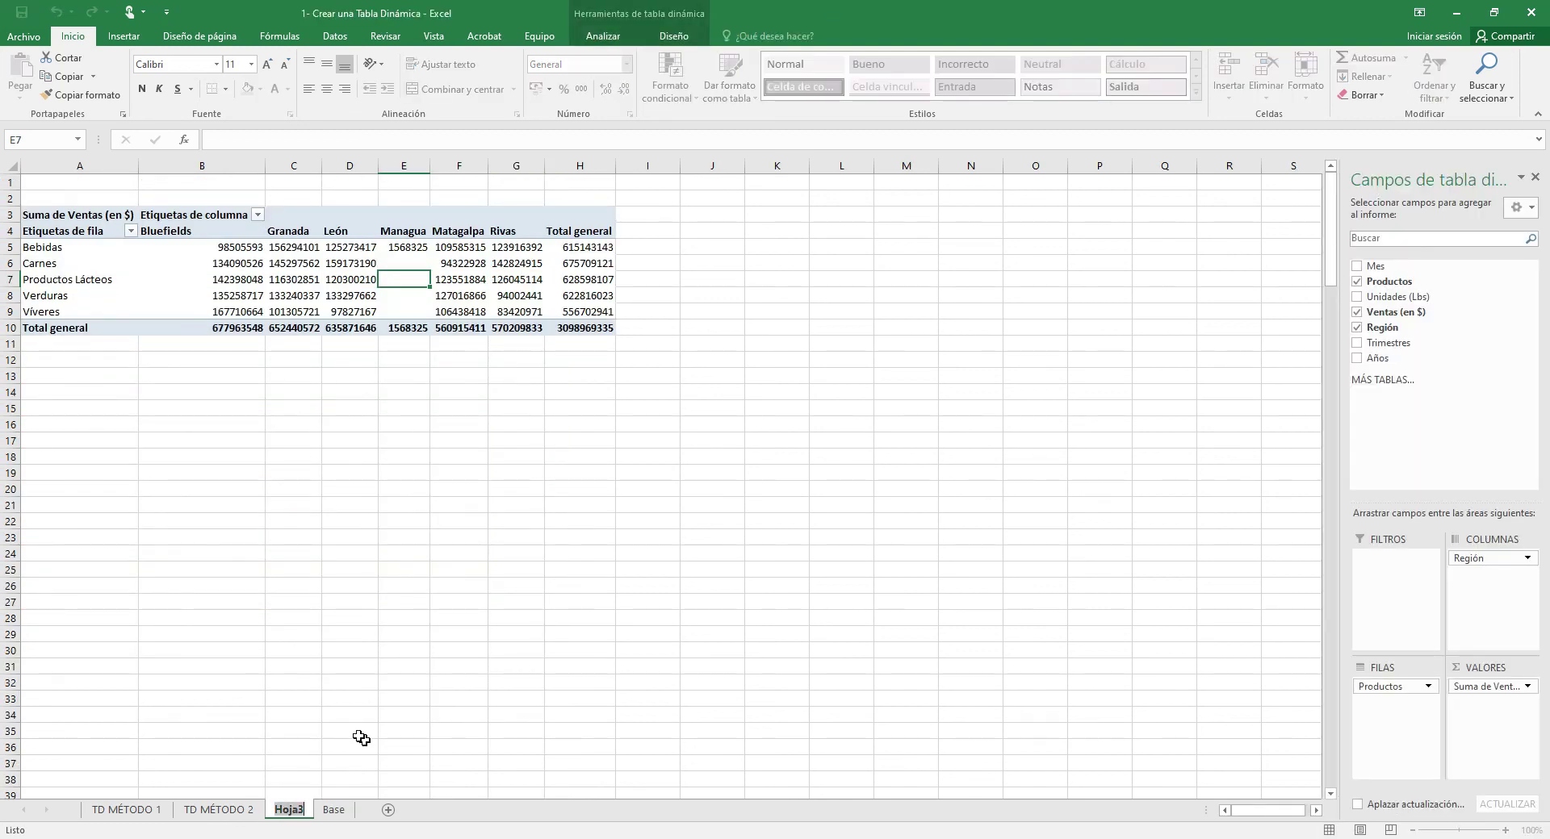
{"action": "type", "text": "TD MÉTODO 3"}
{"action": "key", "text": "Return"}
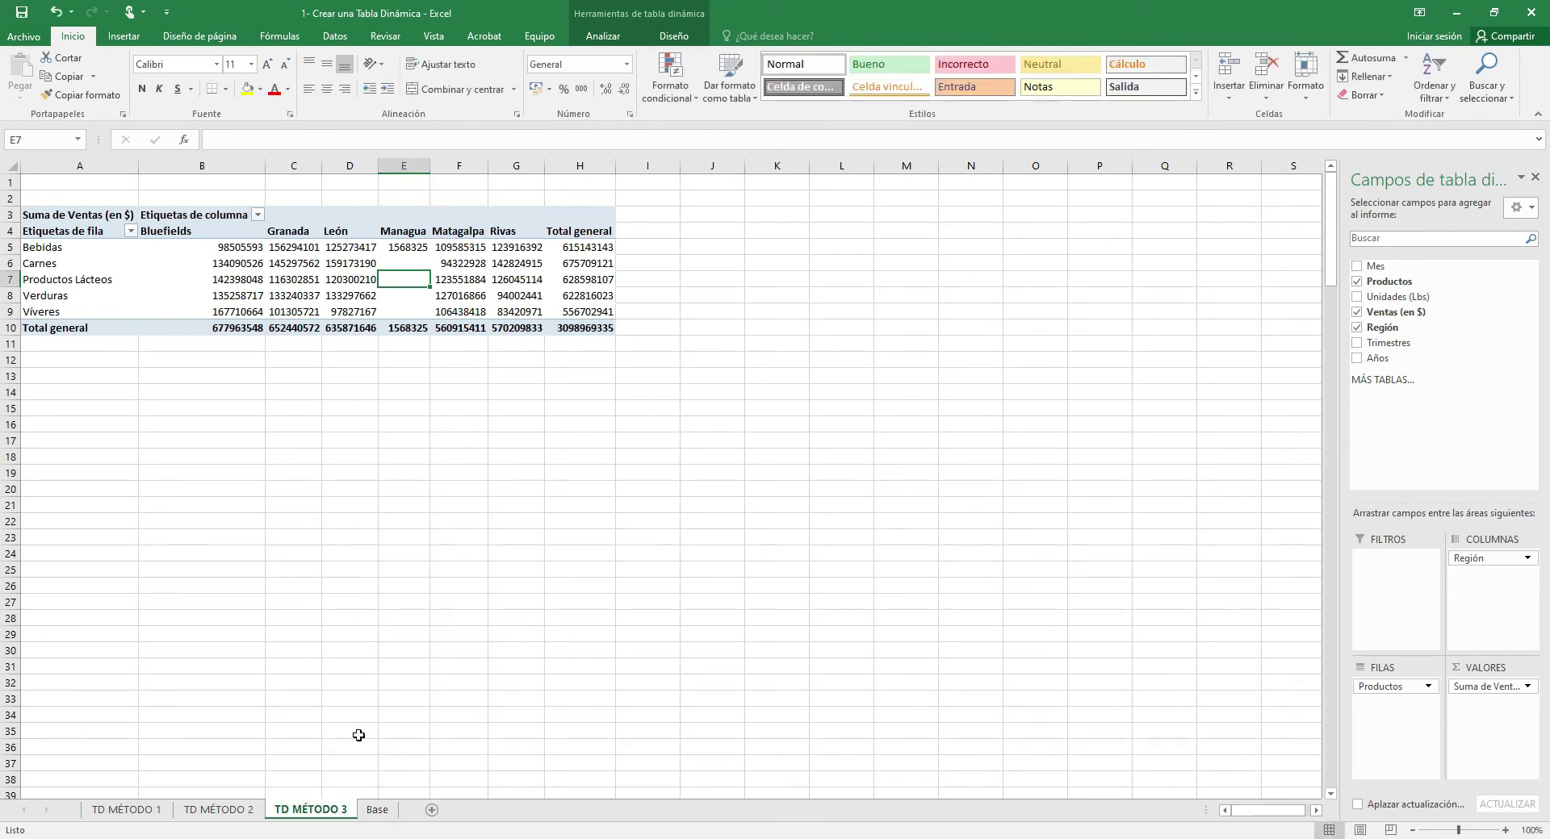
Refresh the pivot table on the TD MÉTODO 3 sheet with the new Cervezas record and compare it with the Base sheet
{"action": "left_click", "coordinate": [342, 312]}
{"action": "left_click", "coordinate": [363, 817]}
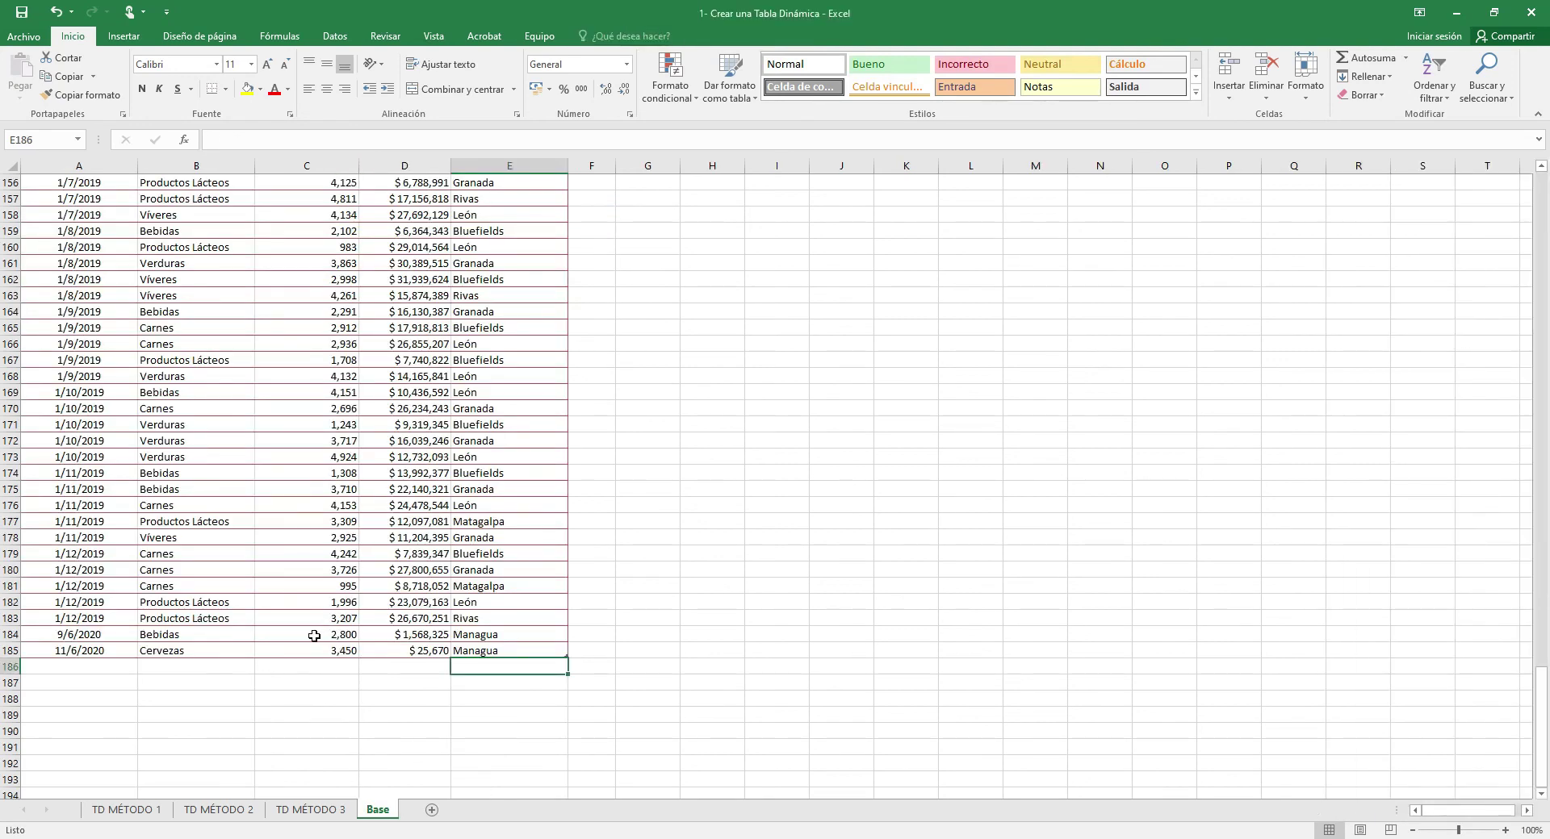
{"action": "left_click", "coordinate": [340, 815]}
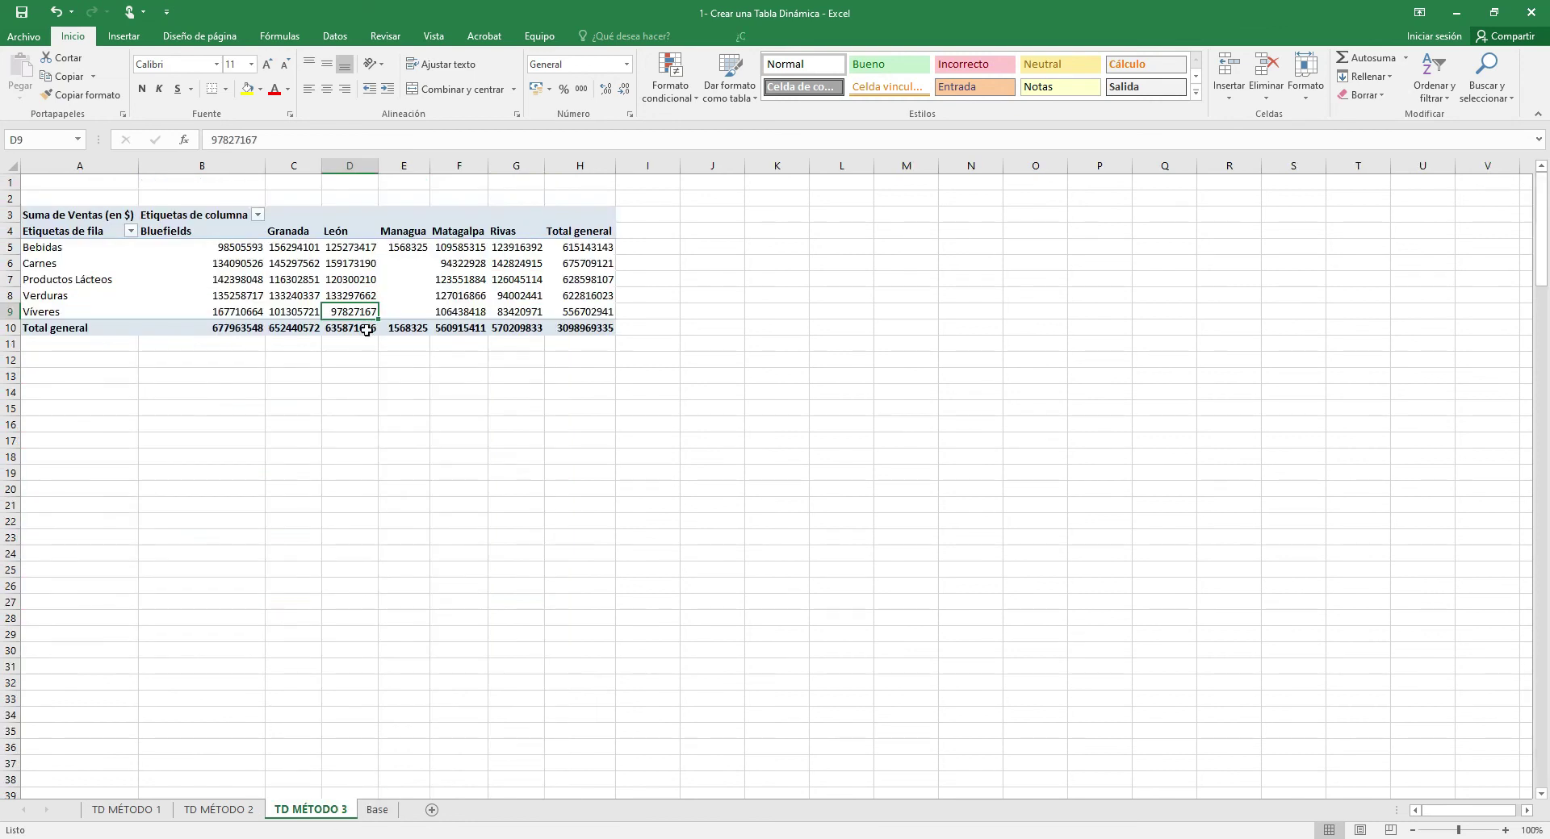
{"action": "right_click", "coordinate": [338, 309]}
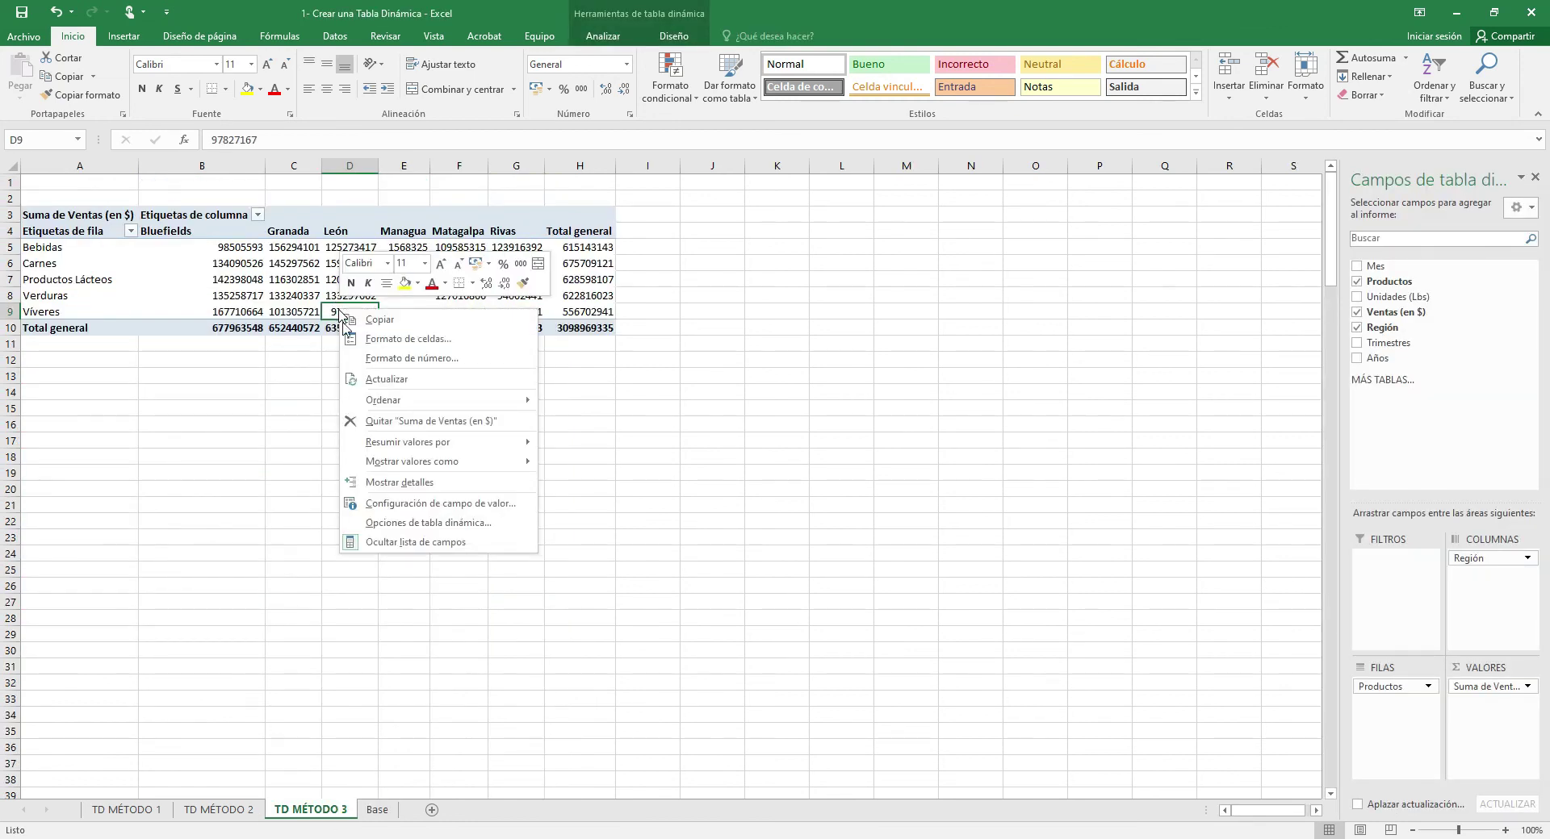
{"action": "left_click", "coordinate": [378, 378]}
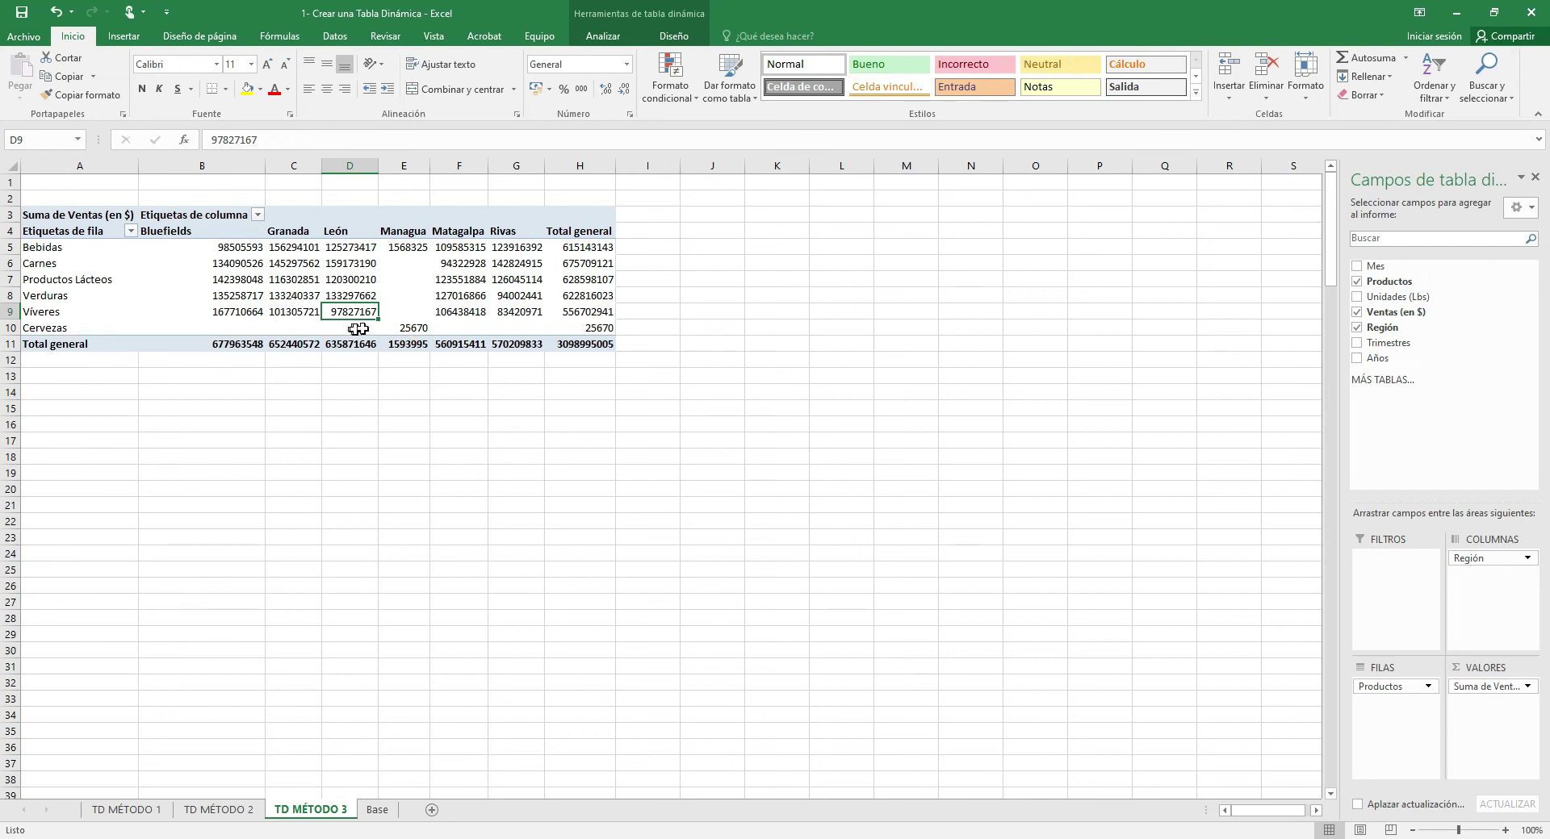
{"action": "mouse_move", "coordinate": [393, 331]}
{"action": "left_click", "coordinate": [376, 810]}
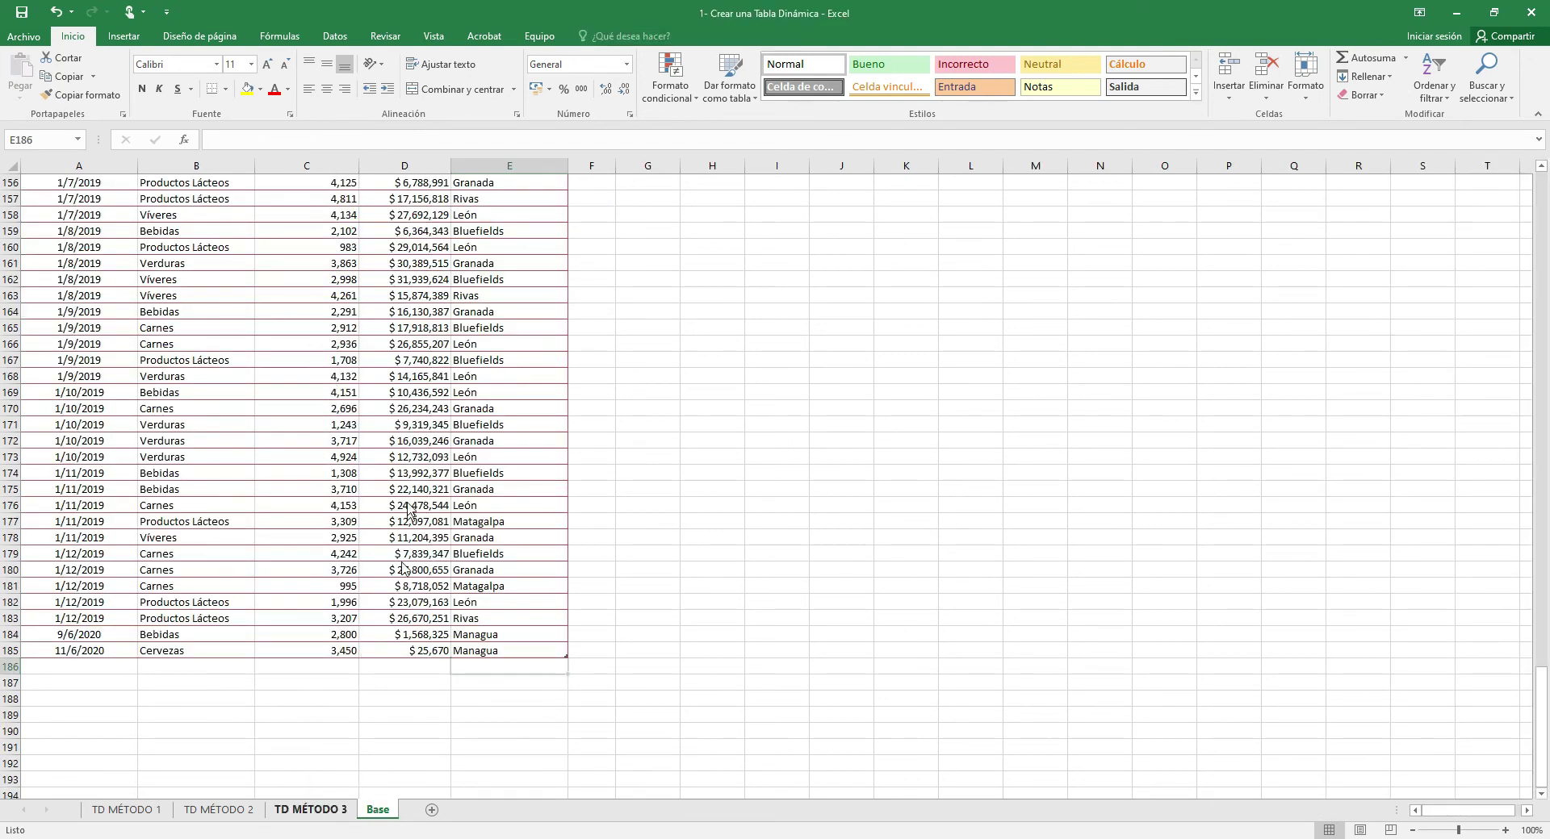
{"action": "left_click", "coordinate": [311, 810]}
{"action": "mouse_move", "coordinate": [346, 309]}
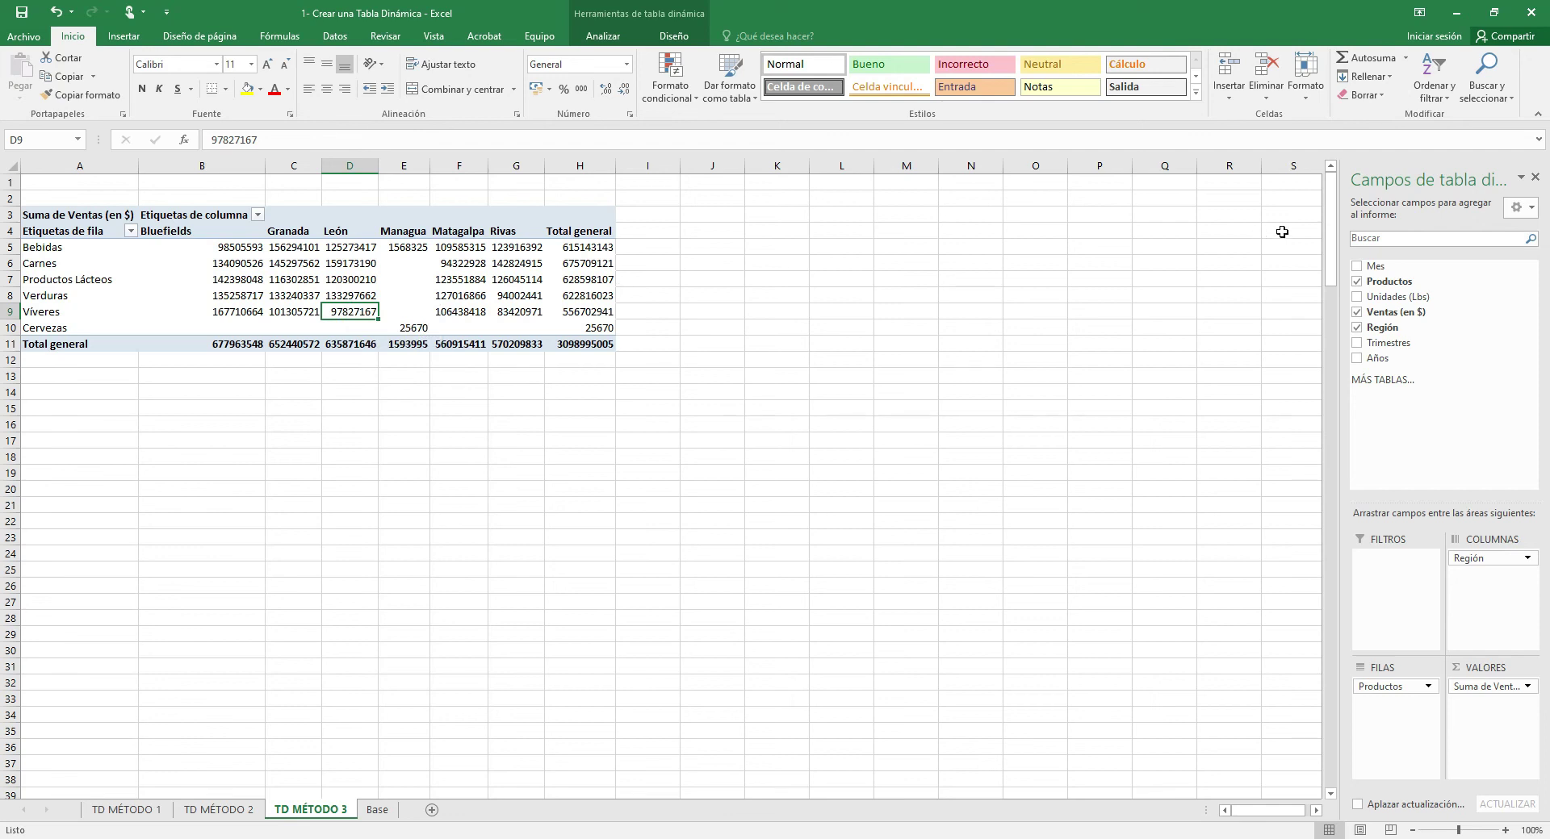
Hide the pivot table's field list, select a cell outside the table, and show the list again from a value cell
{"action": "left_click", "coordinate": [1536, 179]}
{"action": "left_click", "coordinate": [746, 297]}
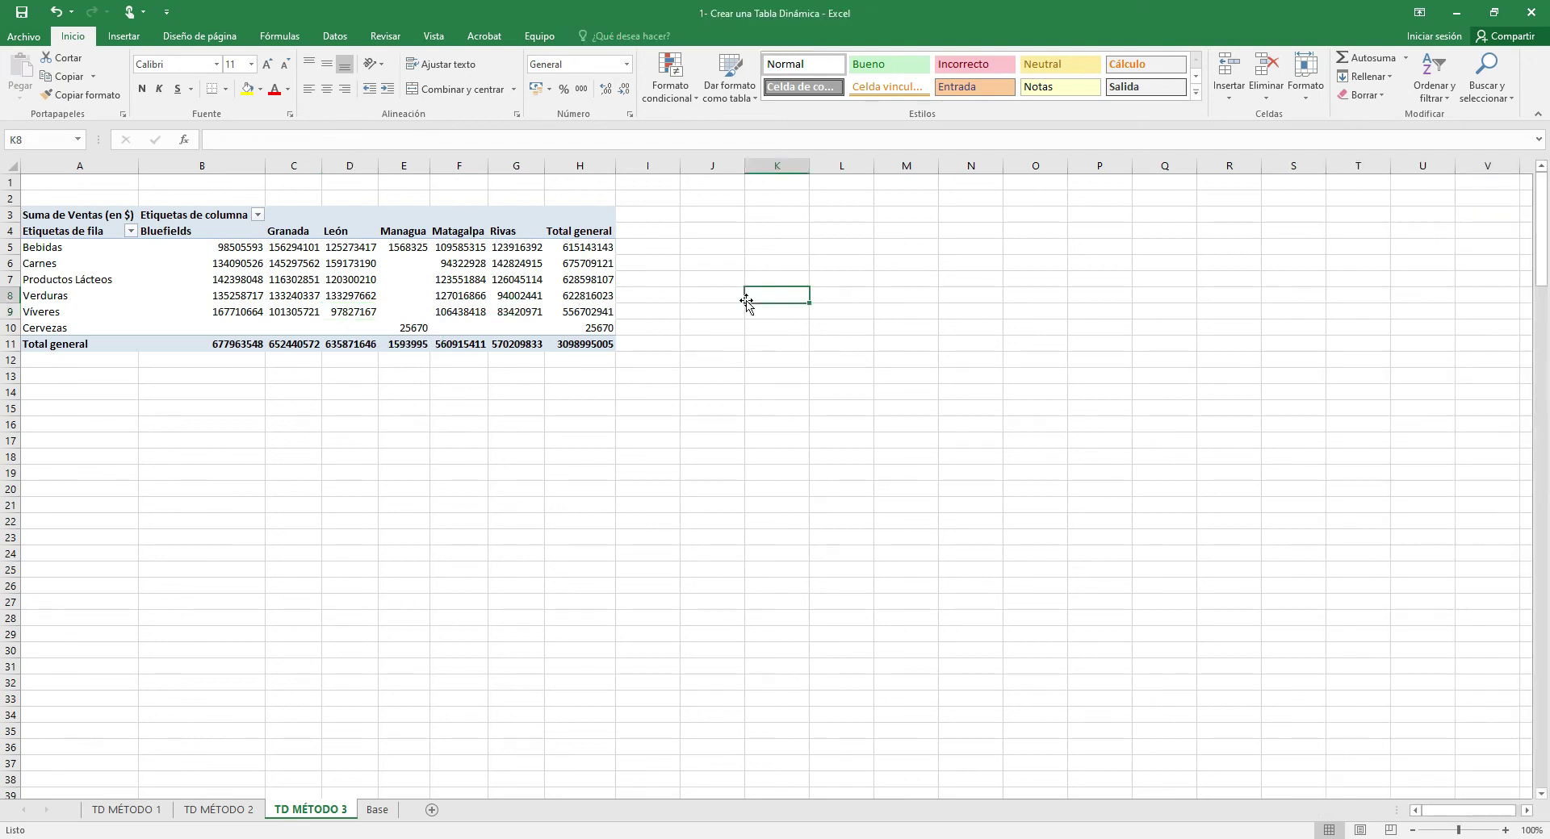
{"action": "left_click", "coordinate": [451, 260]}
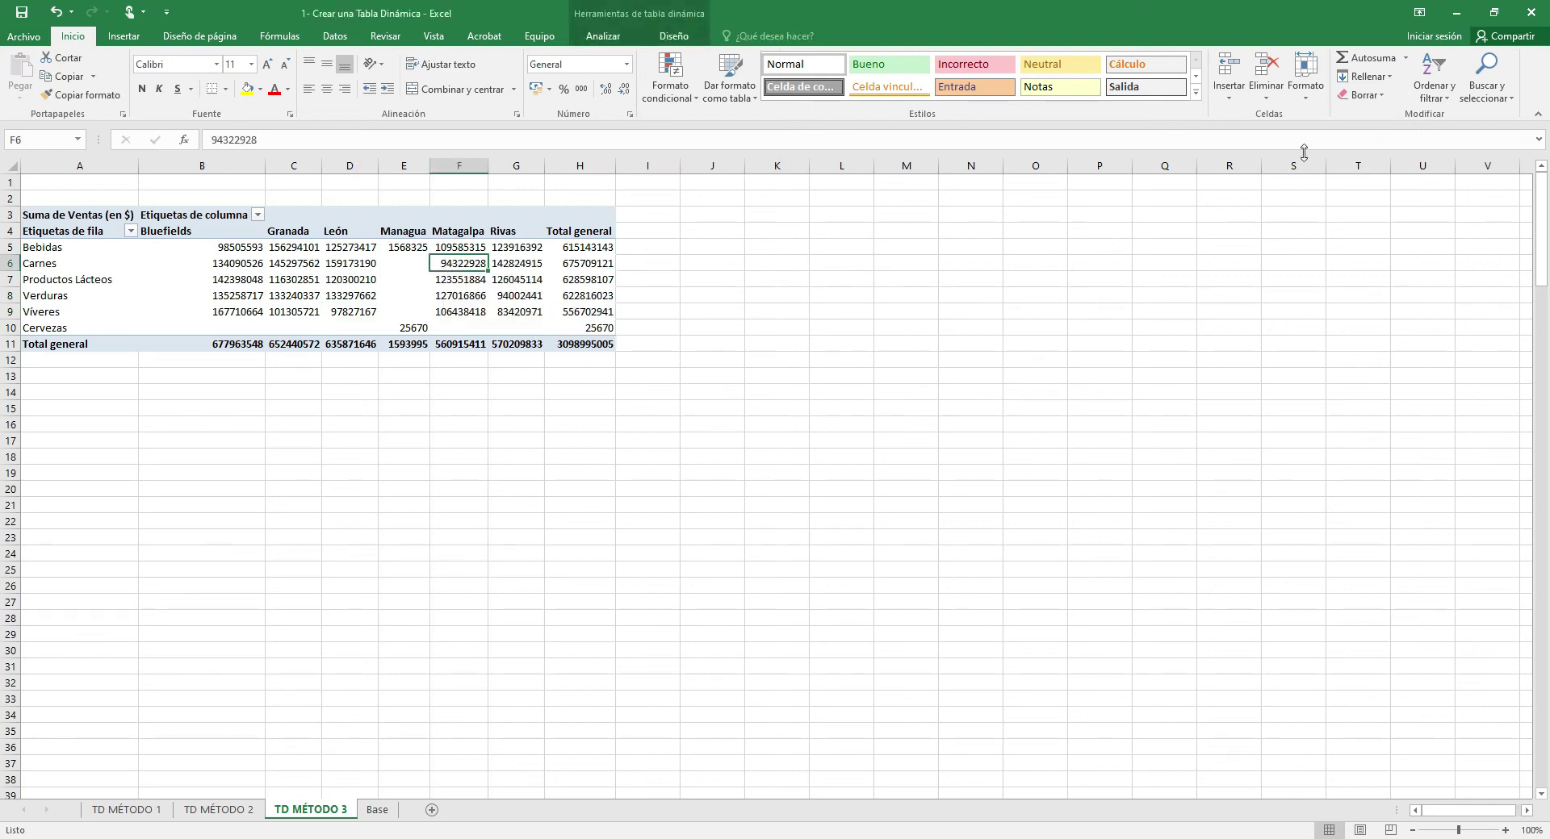
{"action": "right_click", "coordinate": [459, 267]}
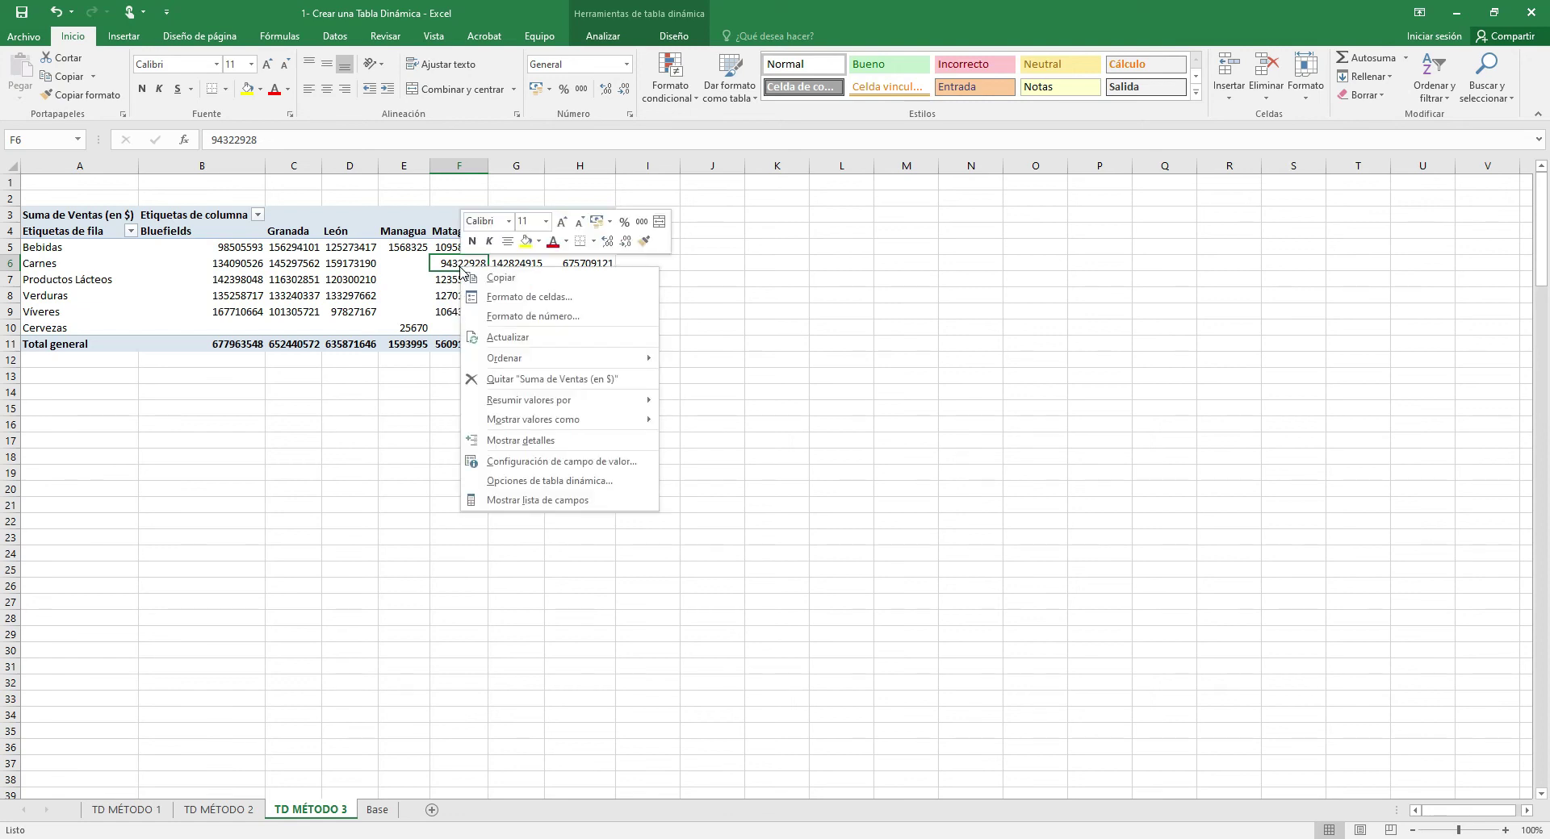
{"action": "left_click", "coordinate": [551, 501]}
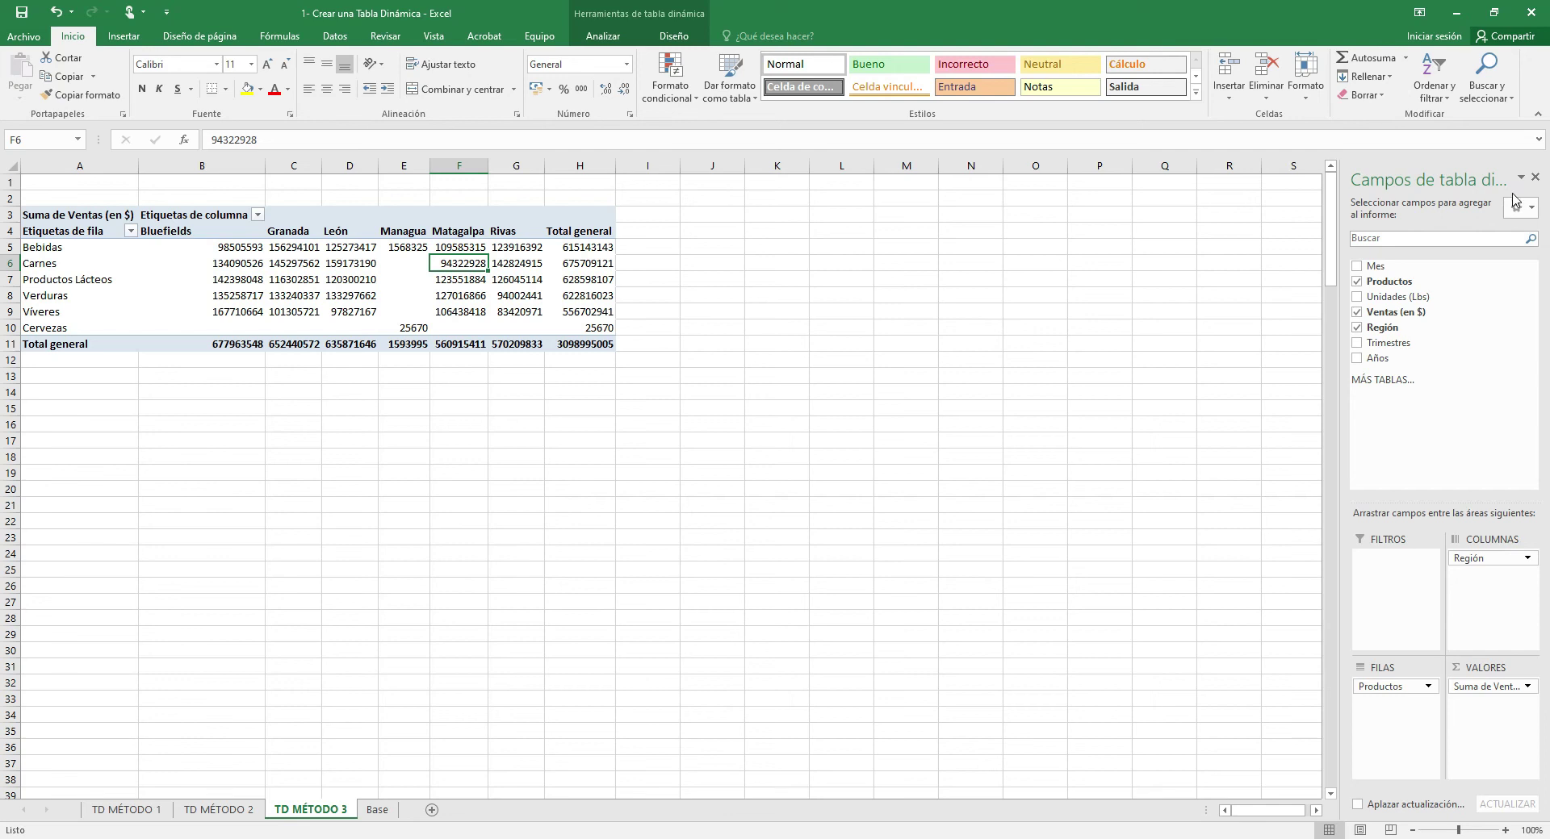
Close the field list once more and restore it with the Lista de campos command, keeping a pivot table cell selected
{"action": "left_click", "coordinate": [1535, 178]}
{"action": "left_click", "coordinate": [512, 313]}
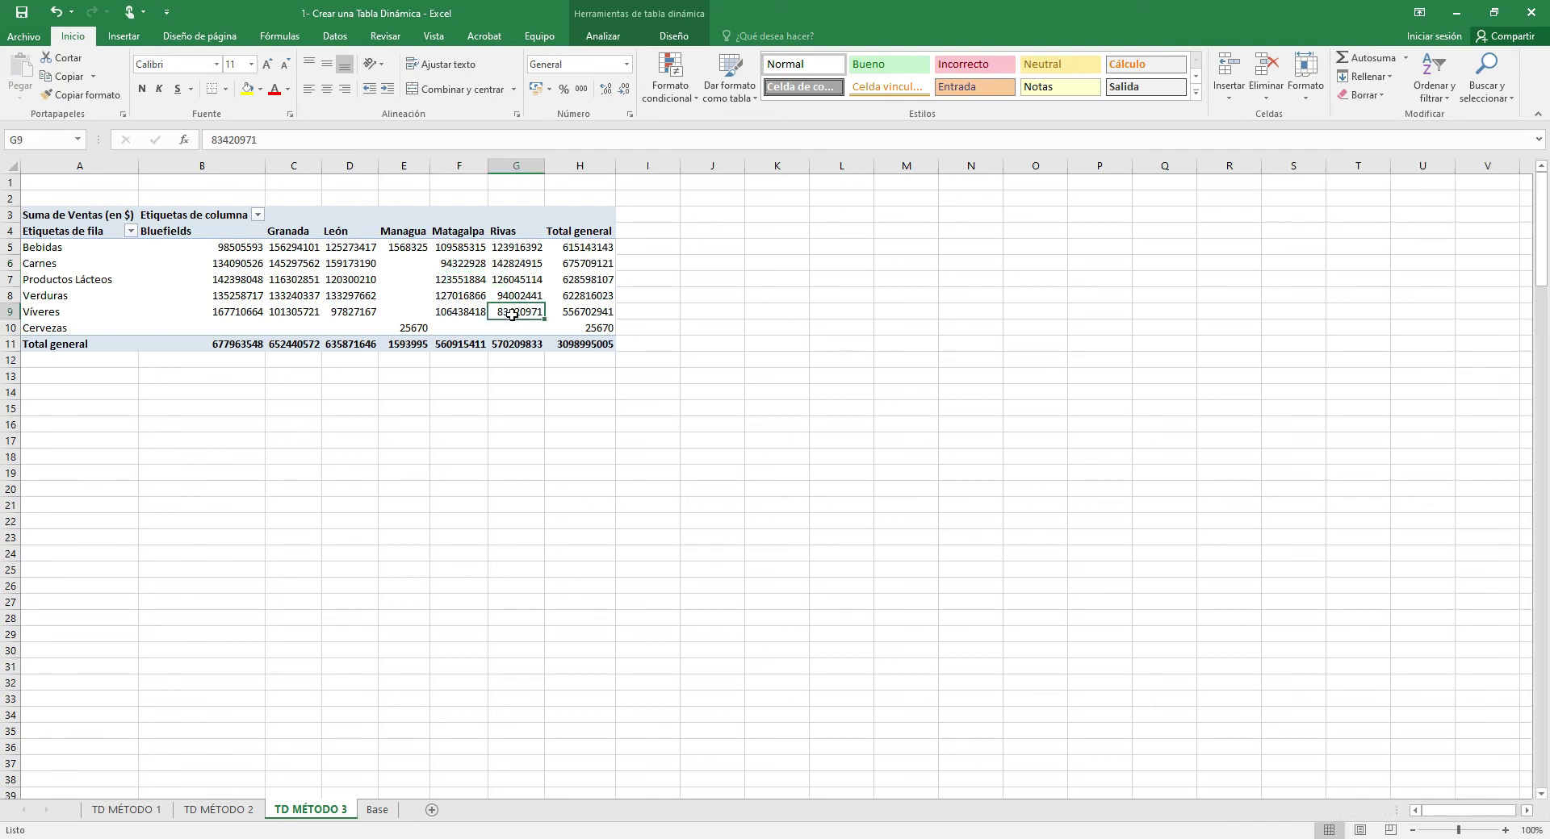
{"action": "left_click", "coordinate": [605, 36]}
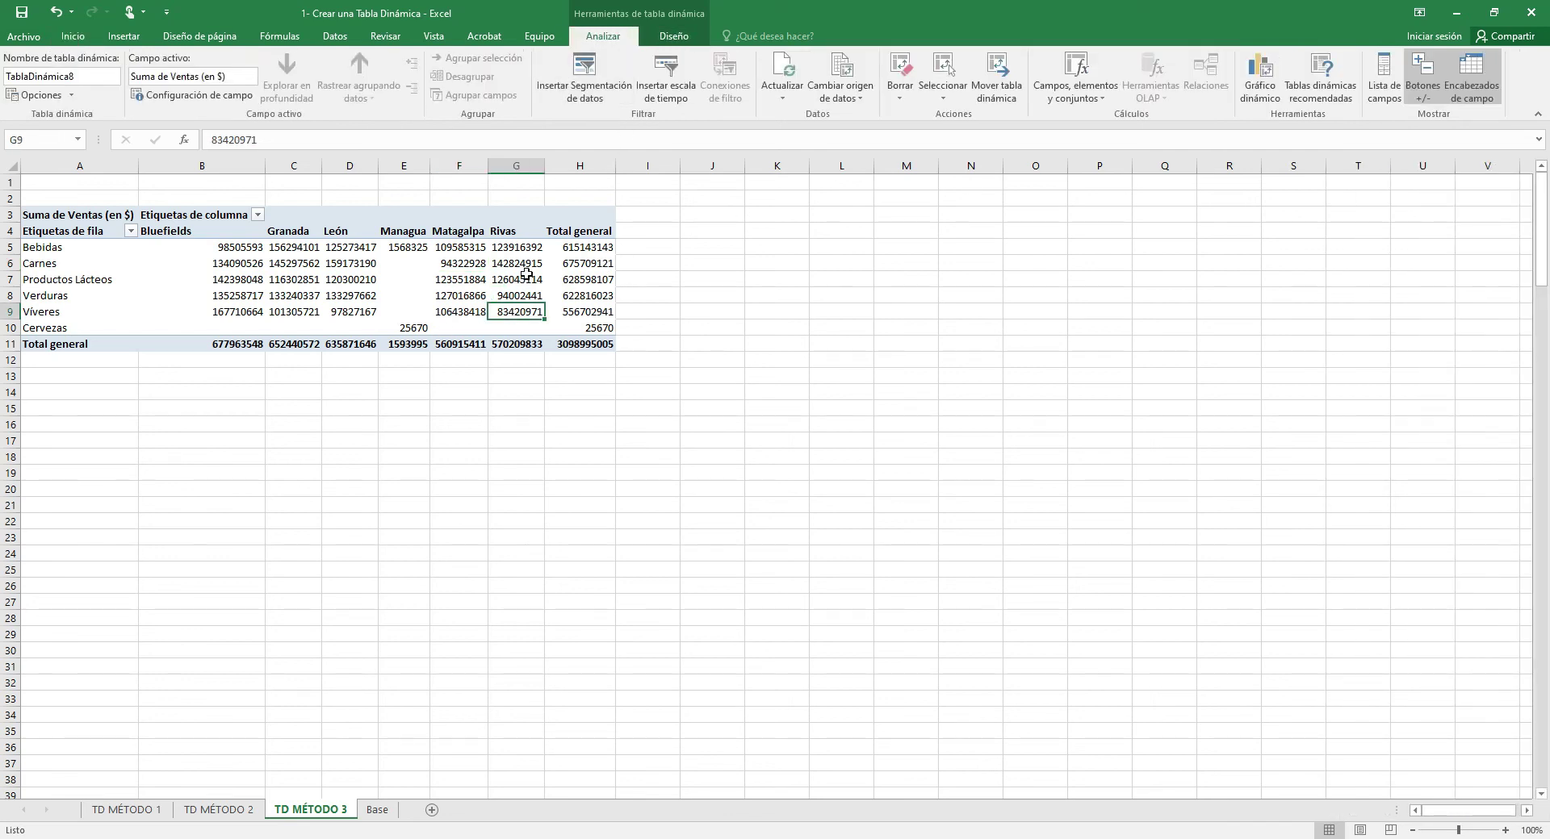
{"action": "left_click", "coordinate": [1385, 88]}
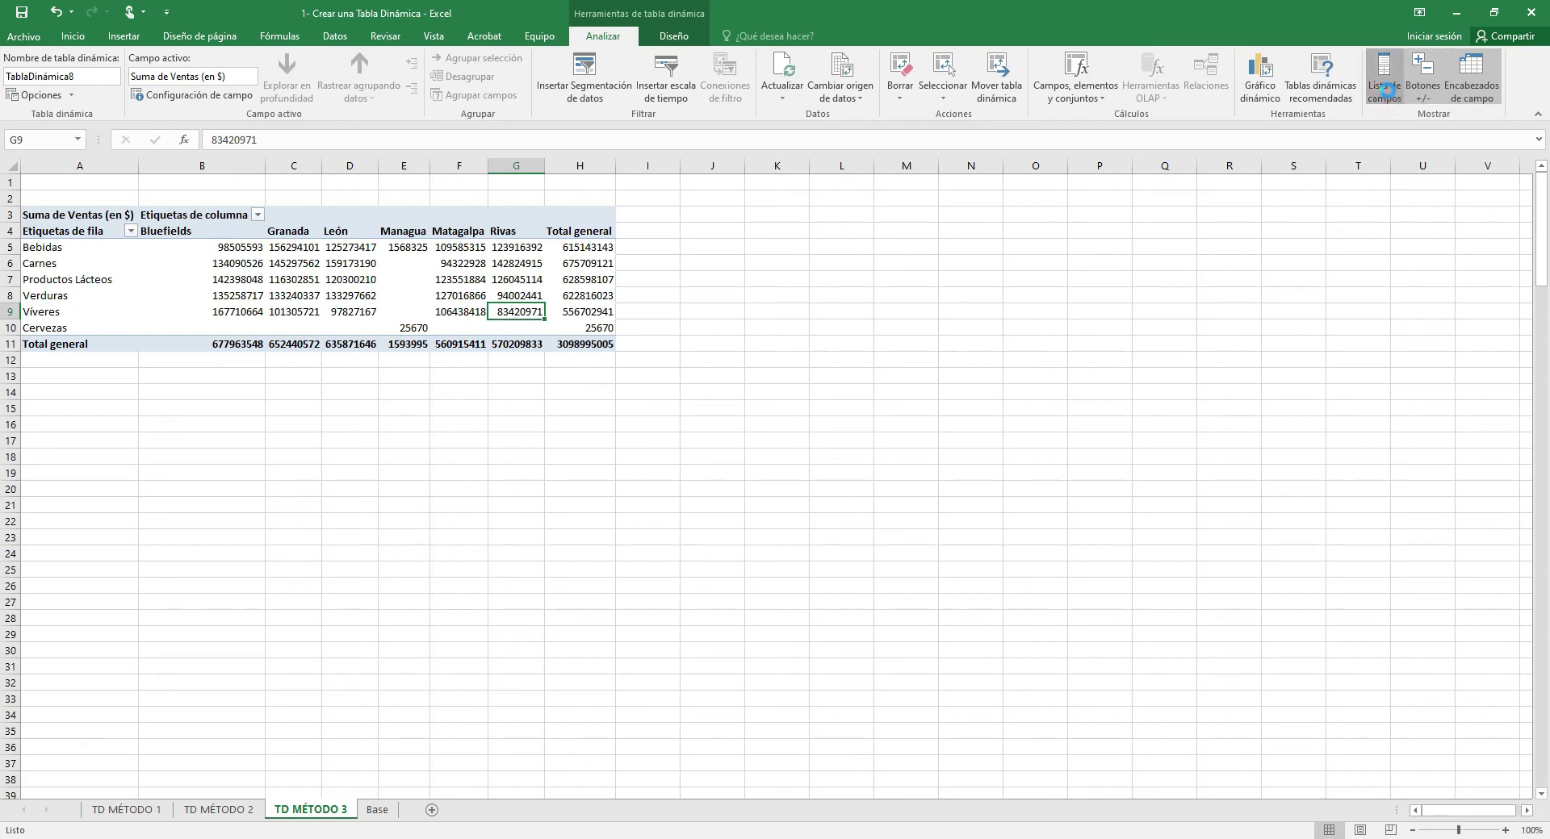
{"action": "left_click", "coordinate": [747, 324]}
{"action": "left_click", "coordinate": [536, 312]}
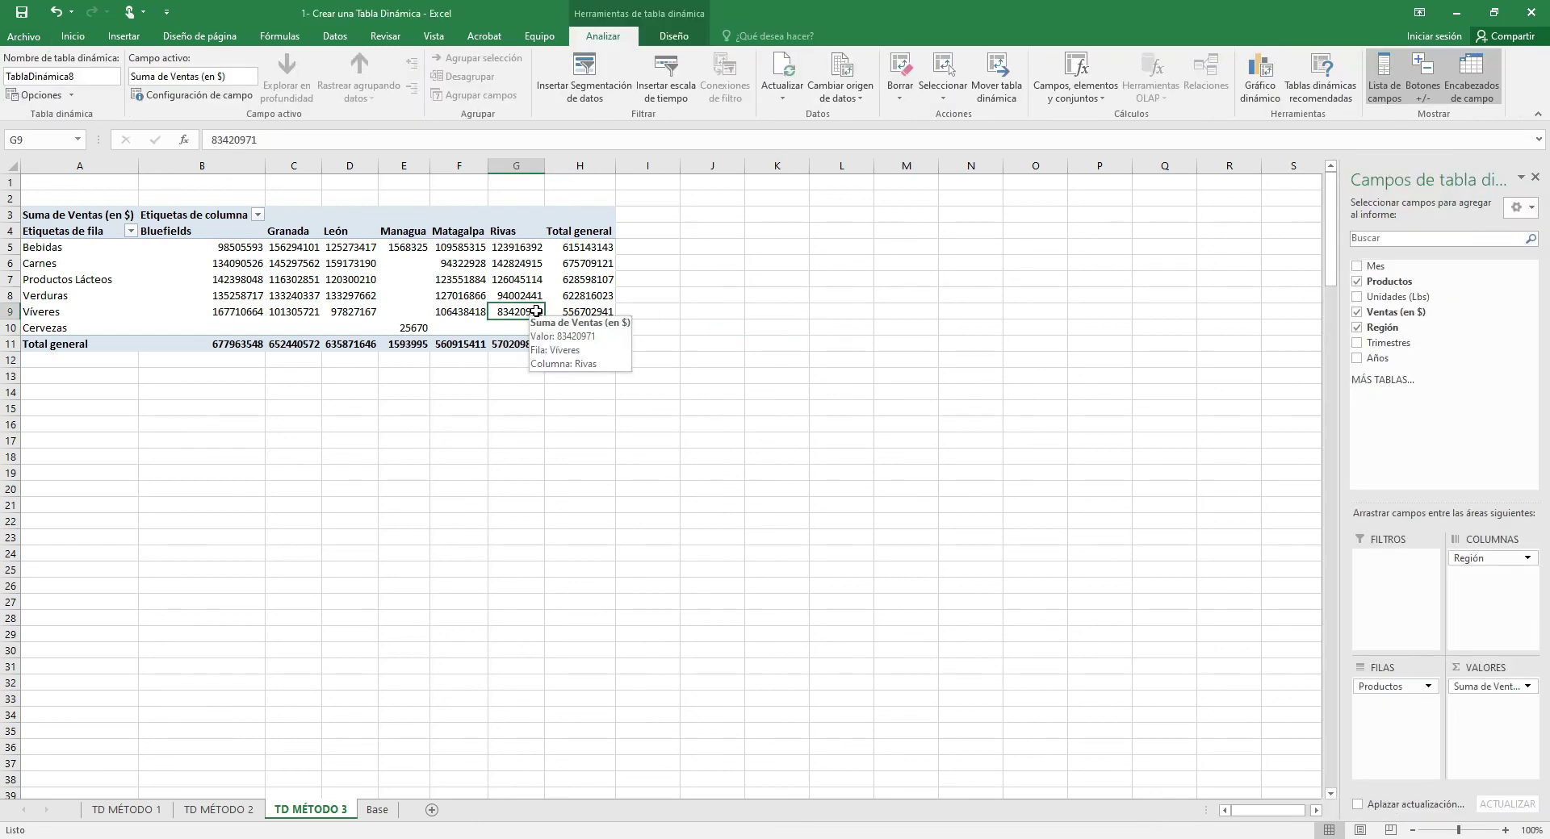